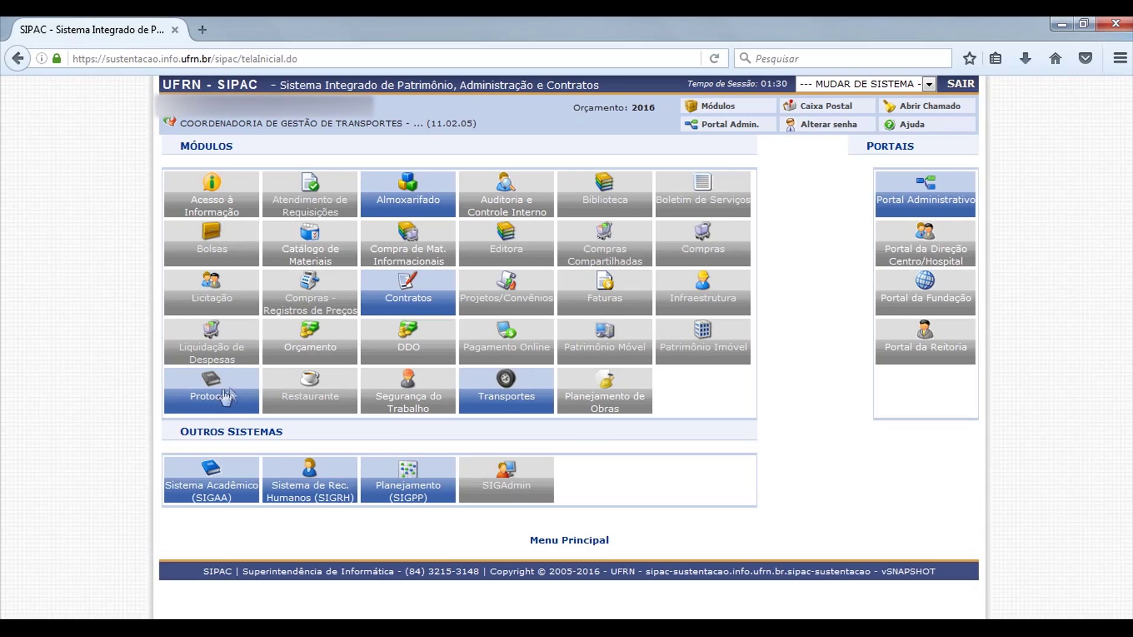
# Open the Transportes module and look through its Deslocamento, Frota, Gastos/Manutenção, Licenciamento, Multas and Relatórios functions
pyautogui.click(518, 398)
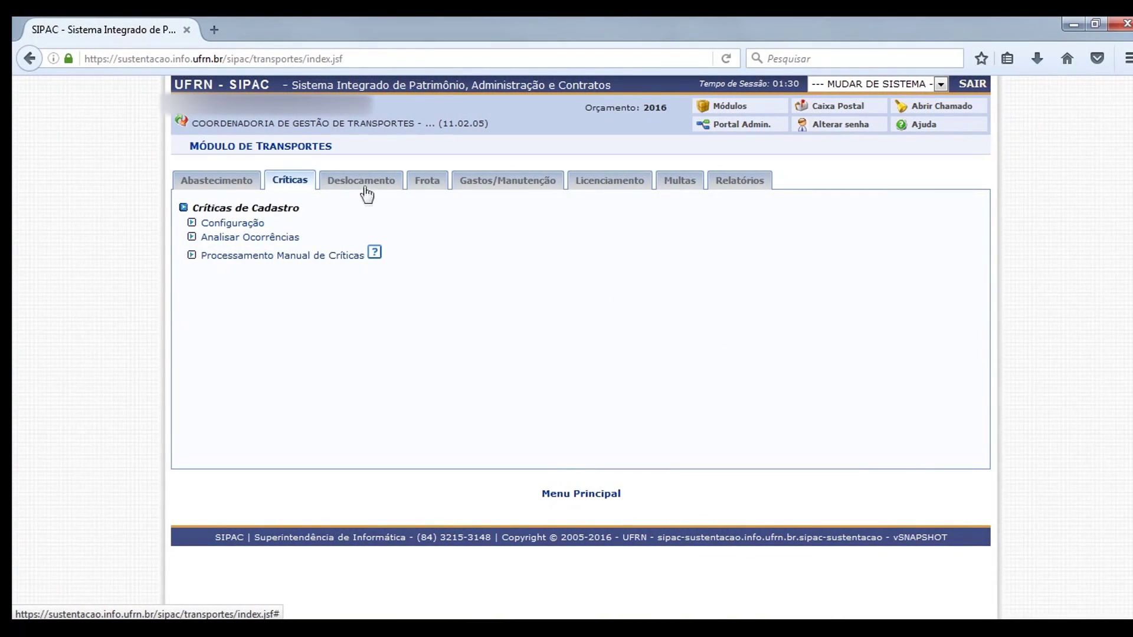
pyautogui.click(374, 187)
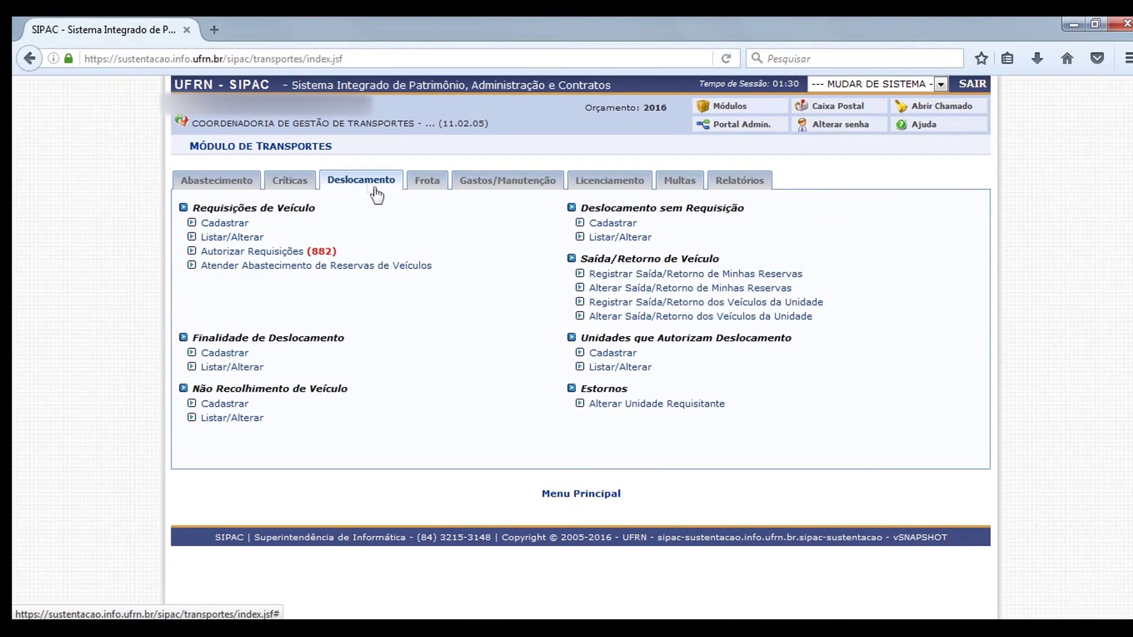
pyautogui.click(426, 187)
pyautogui.click(483, 185)
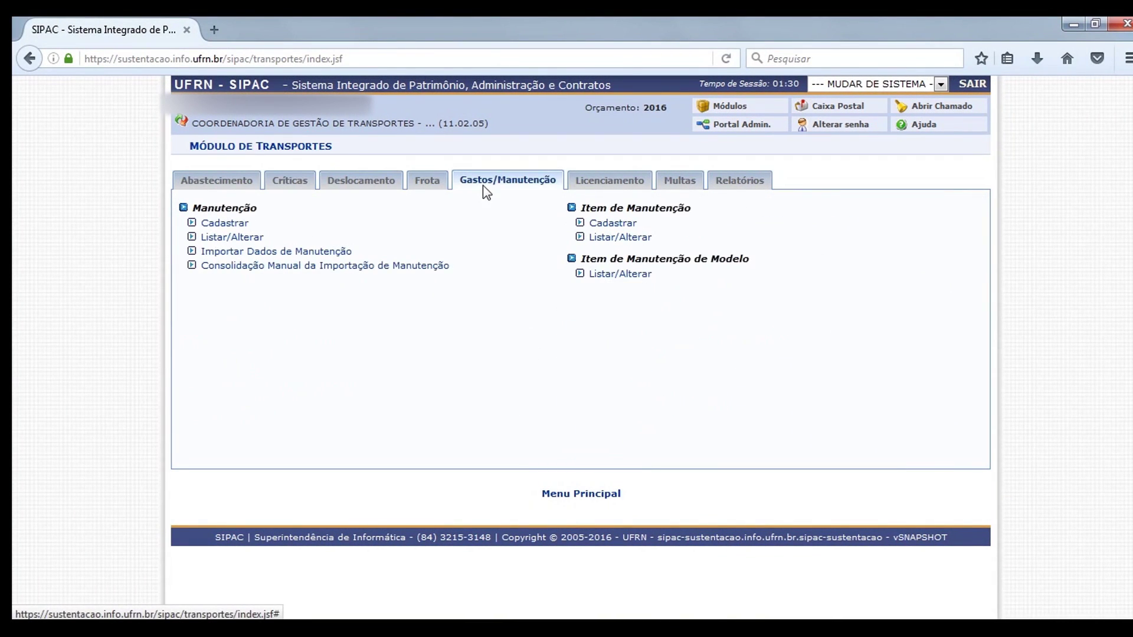
pyautogui.click(615, 185)
pyautogui.click(677, 188)
pyautogui.click(753, 181)
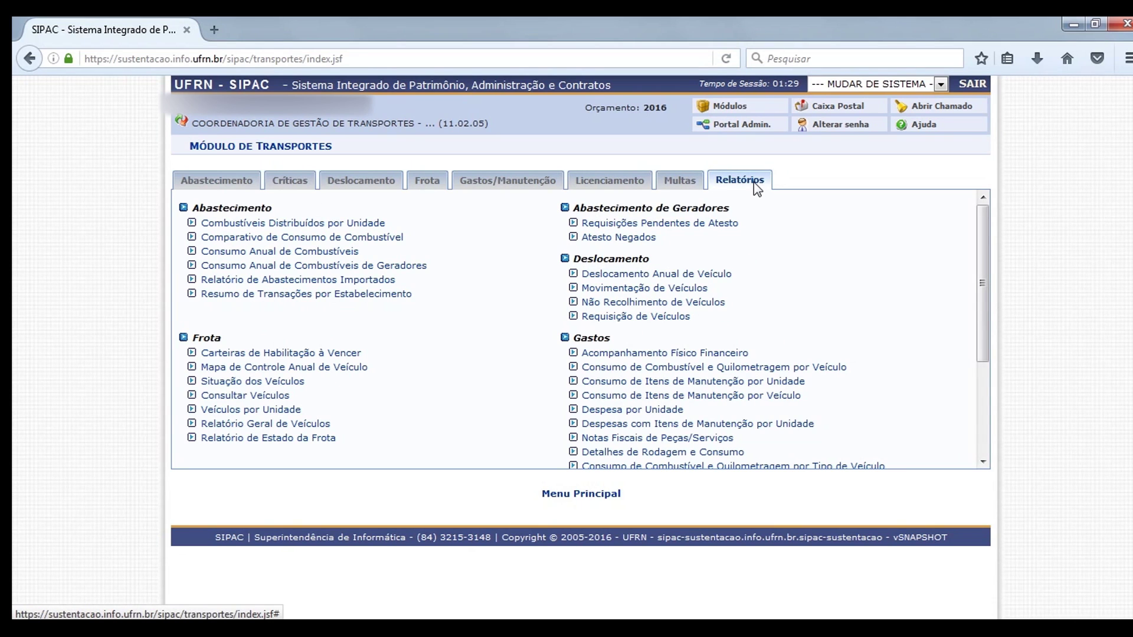
pyautogui.click(505, 186)
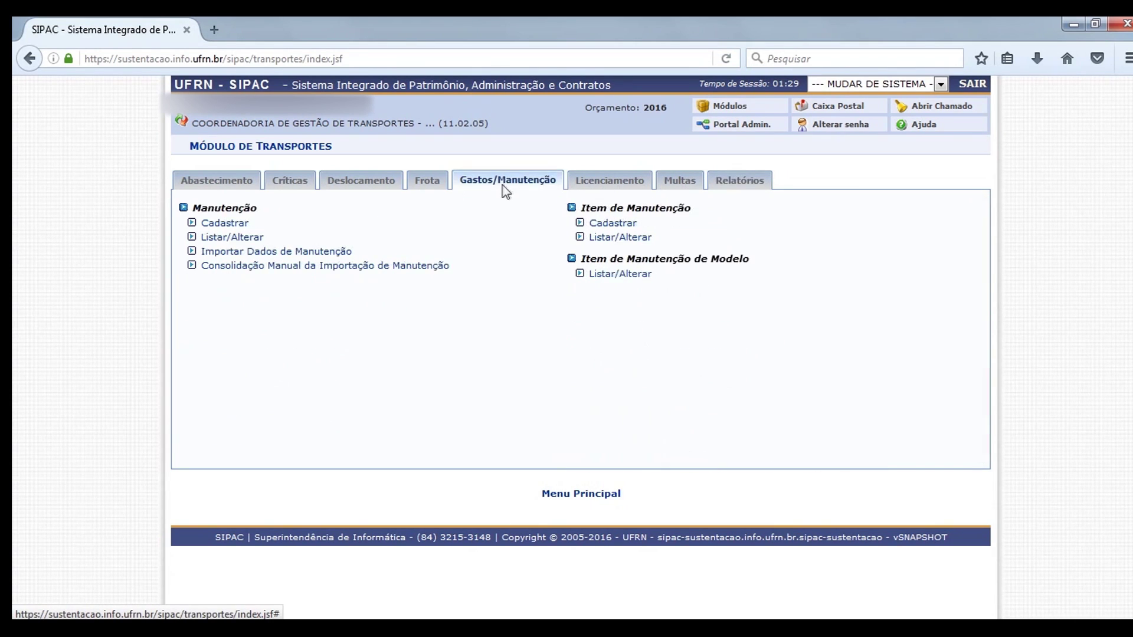
# Open the form for registering a new vehicle in the Frota section
pyautogui.click(440, 186)
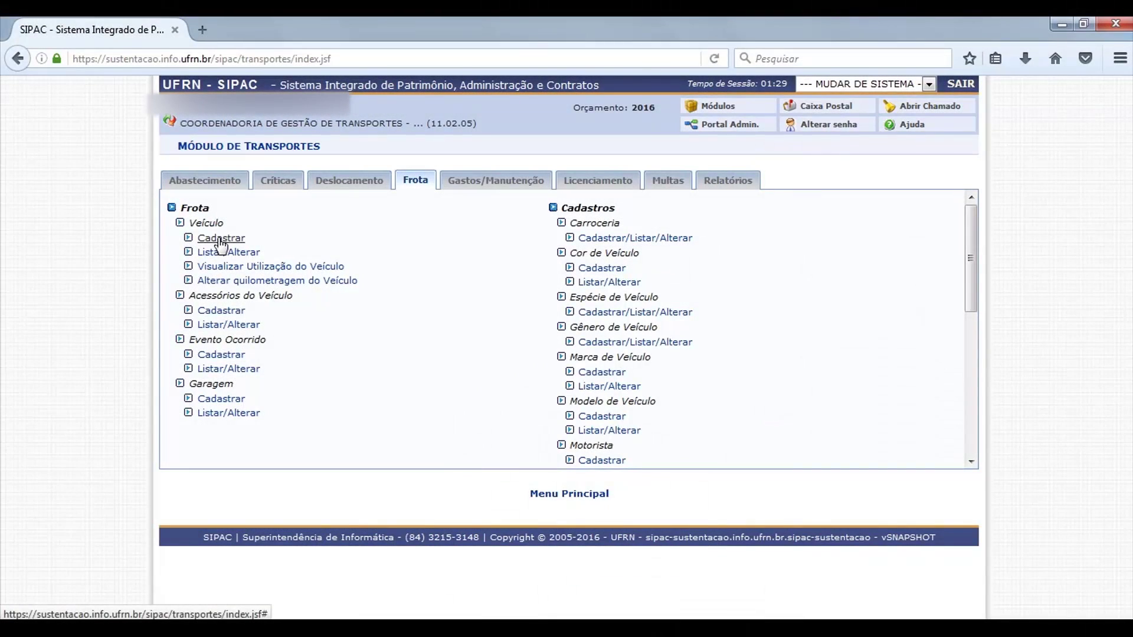
pyautogui.click(220, 239)
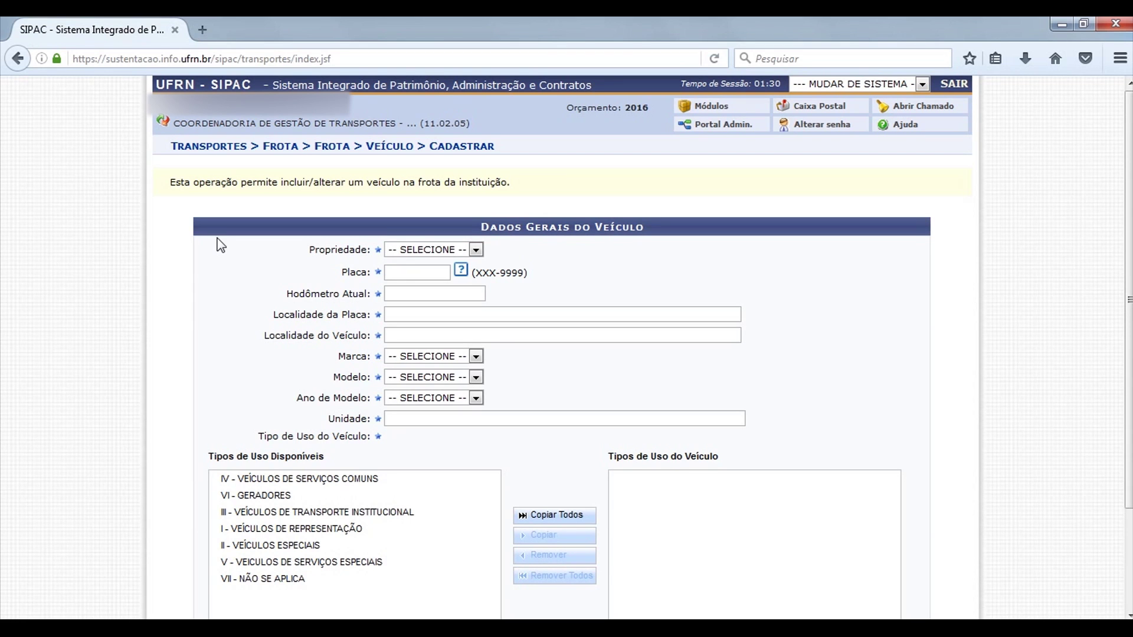
pyautogui.scroll(-3, 227, 230)
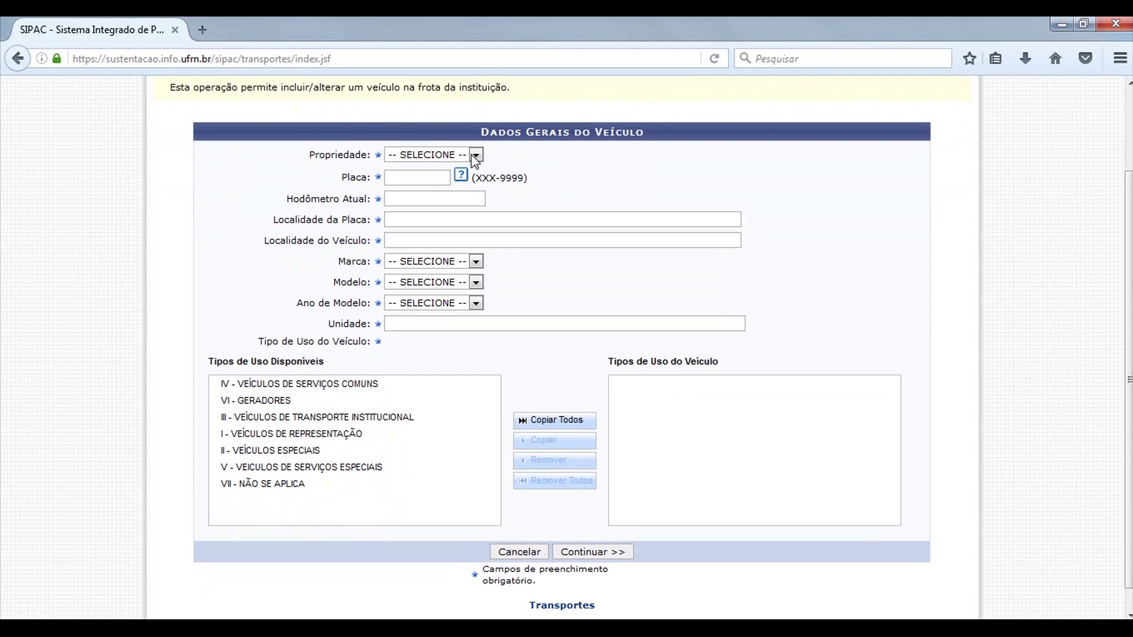
# Set the vehicle's Propriedade to PRÓPRIO, its Placa to ABC-0011 and its Hodômetro Atual to 35000
pyautogui.click(474, 157)
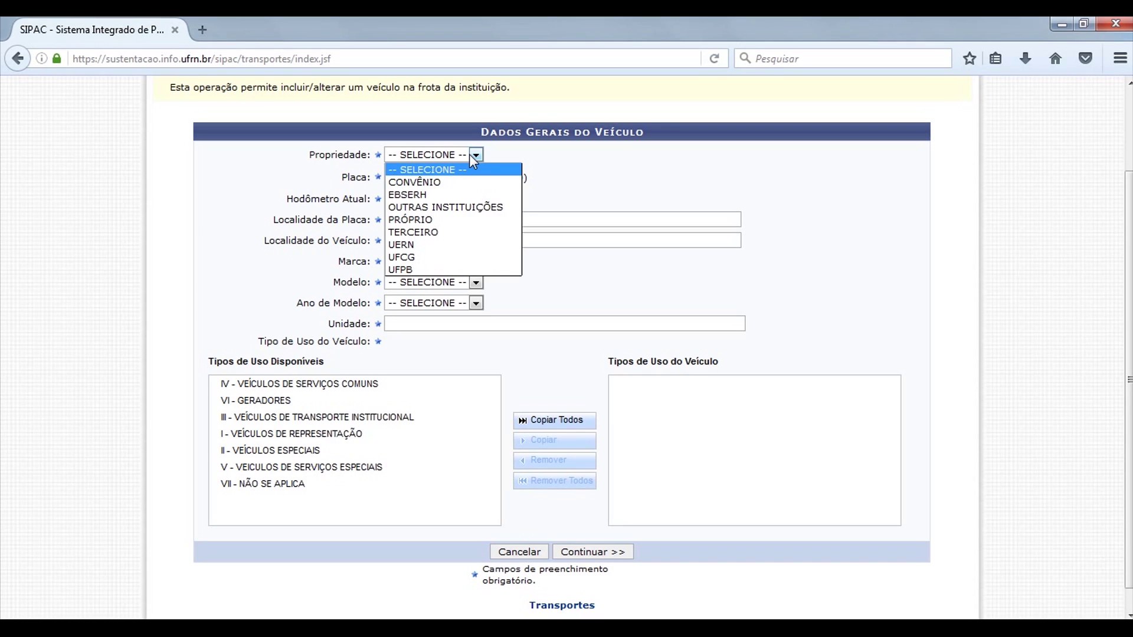
pyautogui.click(429, 222)
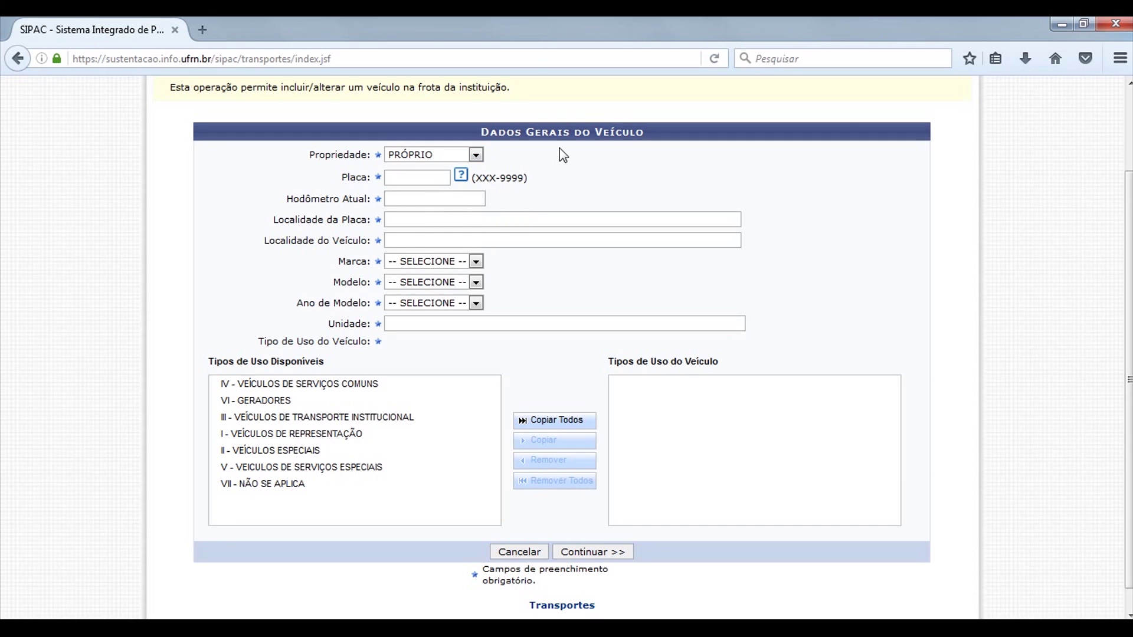
pyautogui.click(427, 181)
pyautogui.write('5000')
# Set both the Localidade da Placa and the Localidade do Veículo to NATAL/RN
pyautogui.click(420, 217)
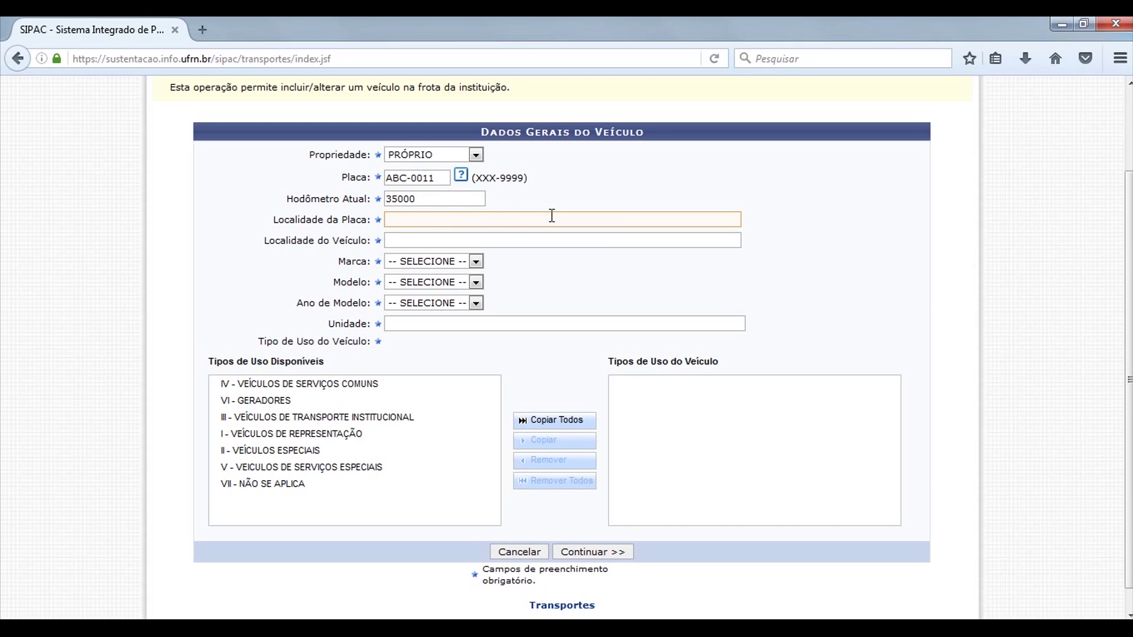
pyautogui.write('natal')
pyautogui.click(435, 250)
pyautogui.click(434, 239)
pyautogui.write('nata')
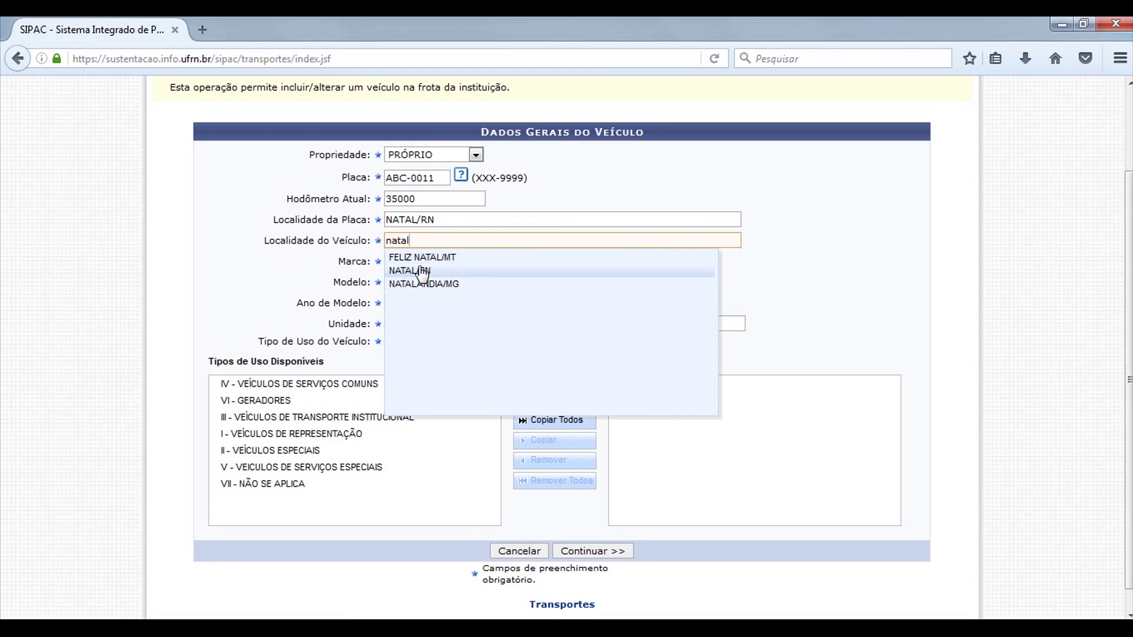
pyautogui.click(421, 271)
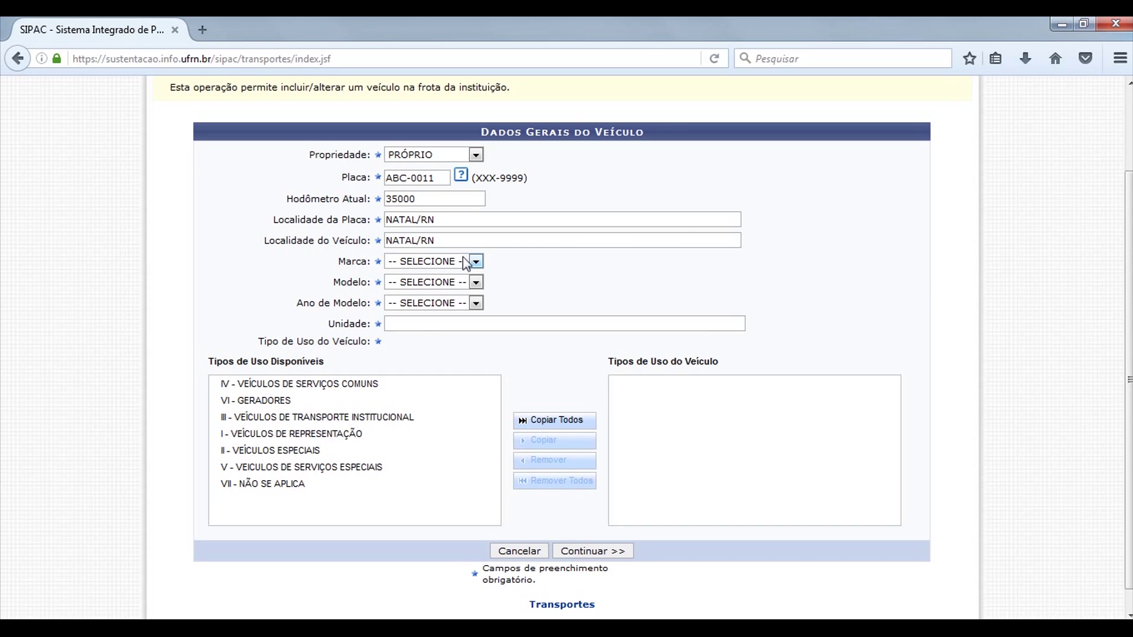
# Choose TOYOTA as the vehicle's Marca
pyautogui.click(463, 259)
pyautogui.scroll(-6, 457, 354)
pyautogui.scroll(-20, 458, 354)
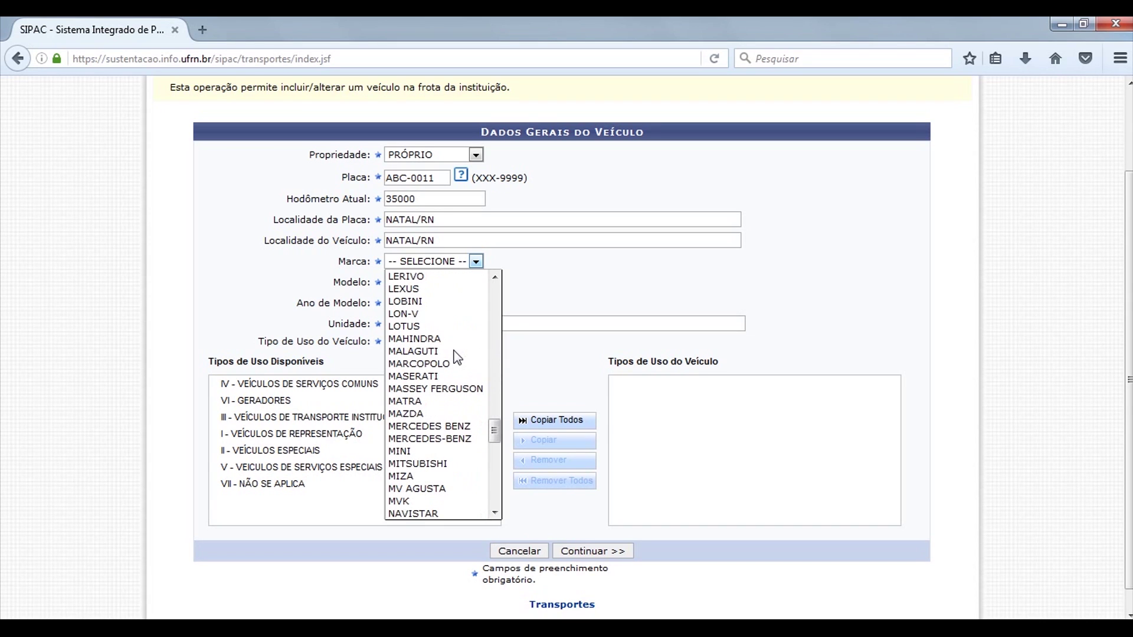
pyautogui.moveTo(494, 425); pyautogui.dragTo(473, 477)
pyautogui.click(449, 496)
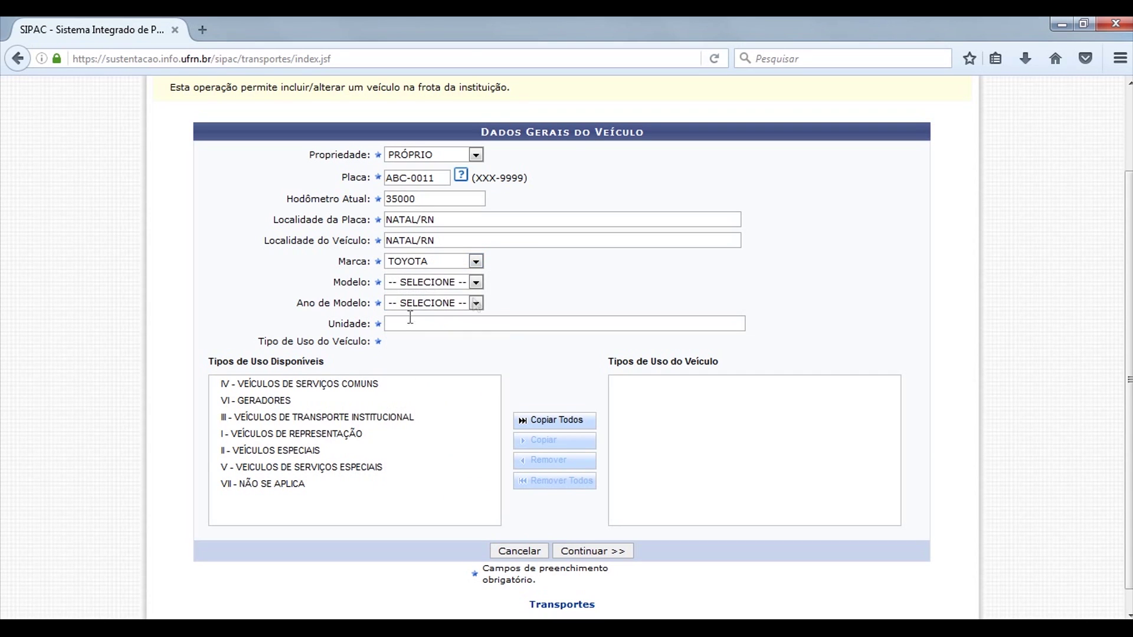
# Choose Hilux SW4 SR 4x2 2.7 VVTi 16V Mec. as the vehicle's Modelo
pyautogui.click(465, 284)
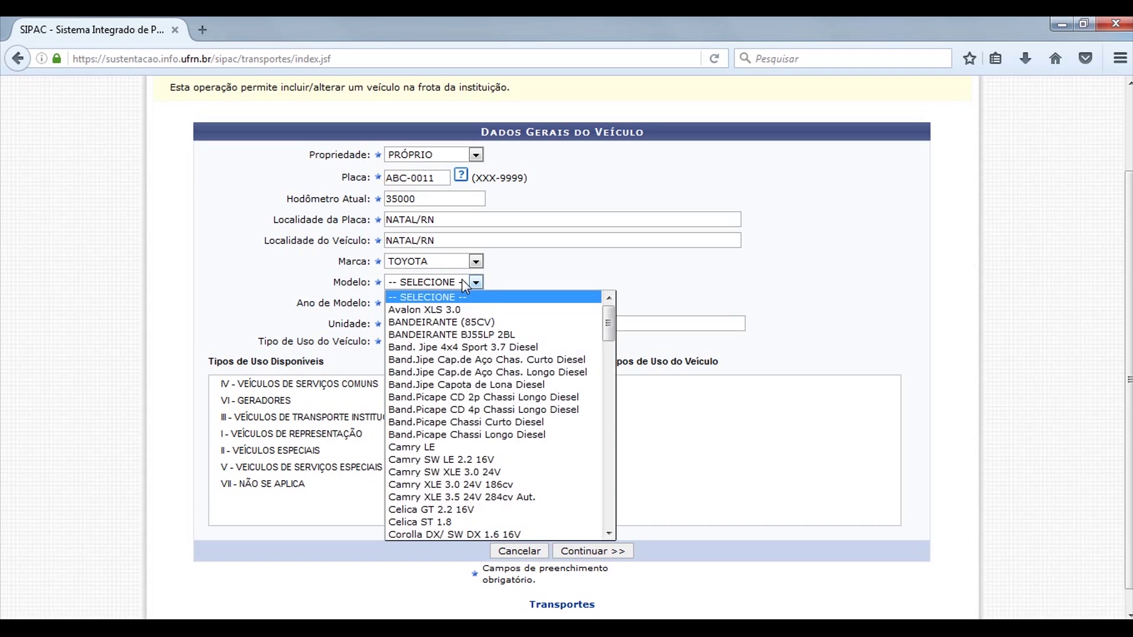
pyautogui.moveTo(611, 332); pyautogui.dragTo(610, 496)
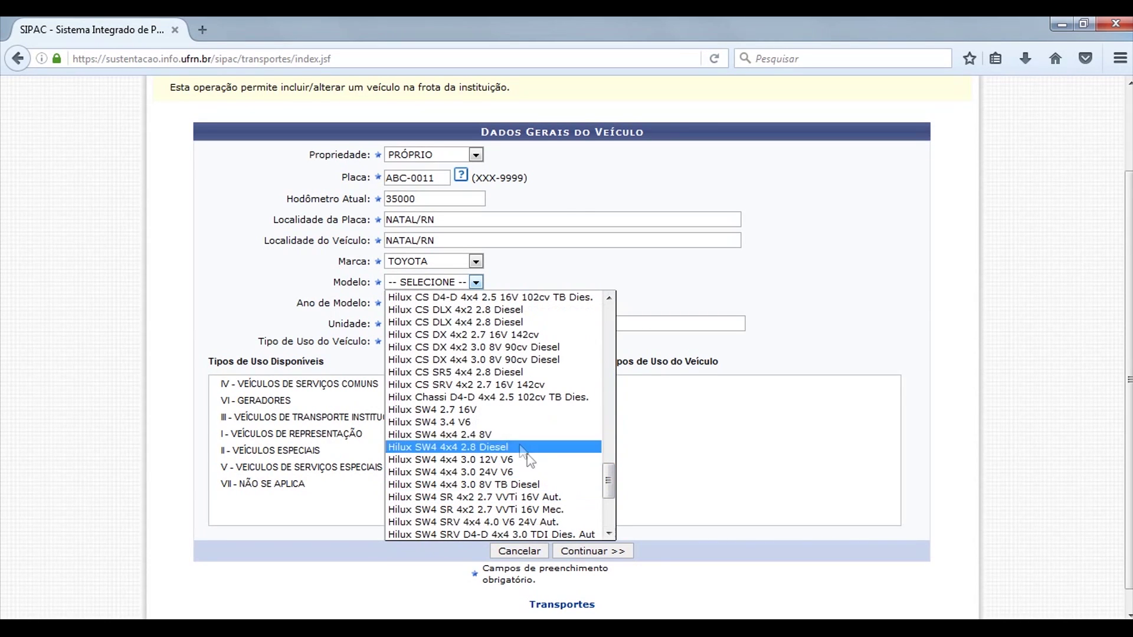
pyautogui.scroll(-3, 511, 440)
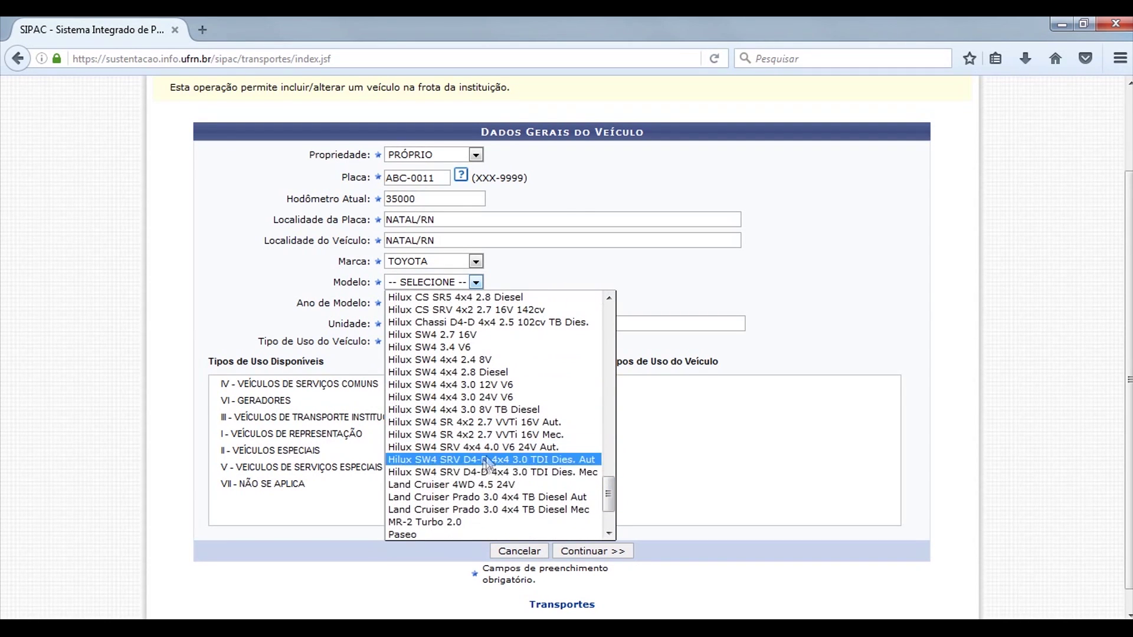
pyautogui.click(514, 432)
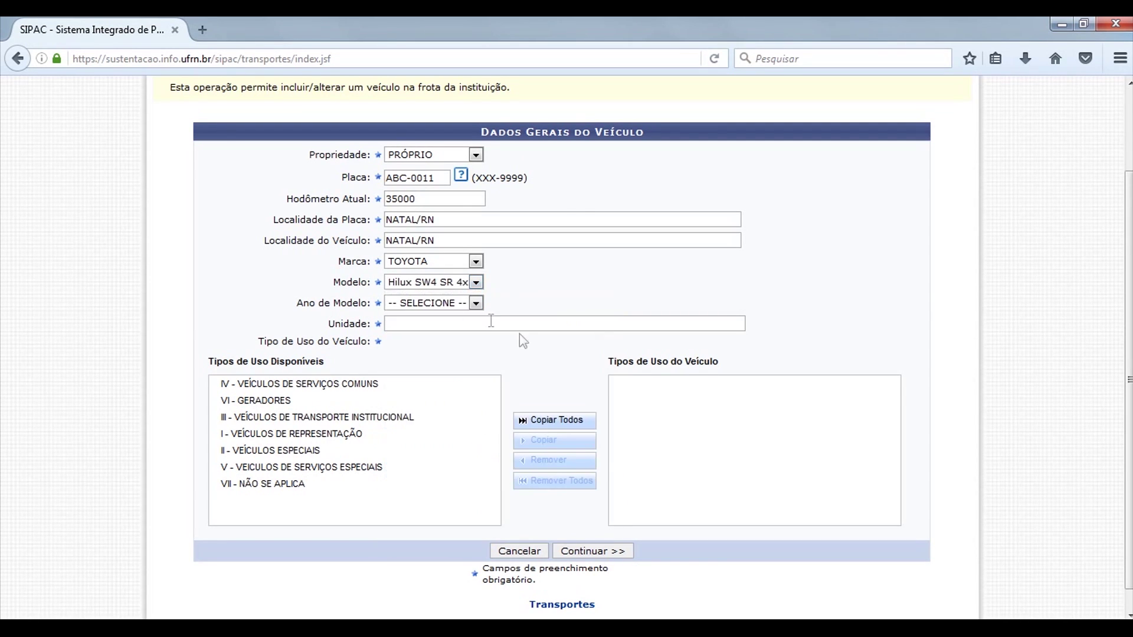
# Set the Ano de Modelo to 2011 and the Unidade to SUPERINTENDÊNCIA DE INFORMÁTICA (11.35), found by code 1135
pyautogui.click(470, 300)
pyautogui.click(450, 305)
pyautogui.click(448, 303)
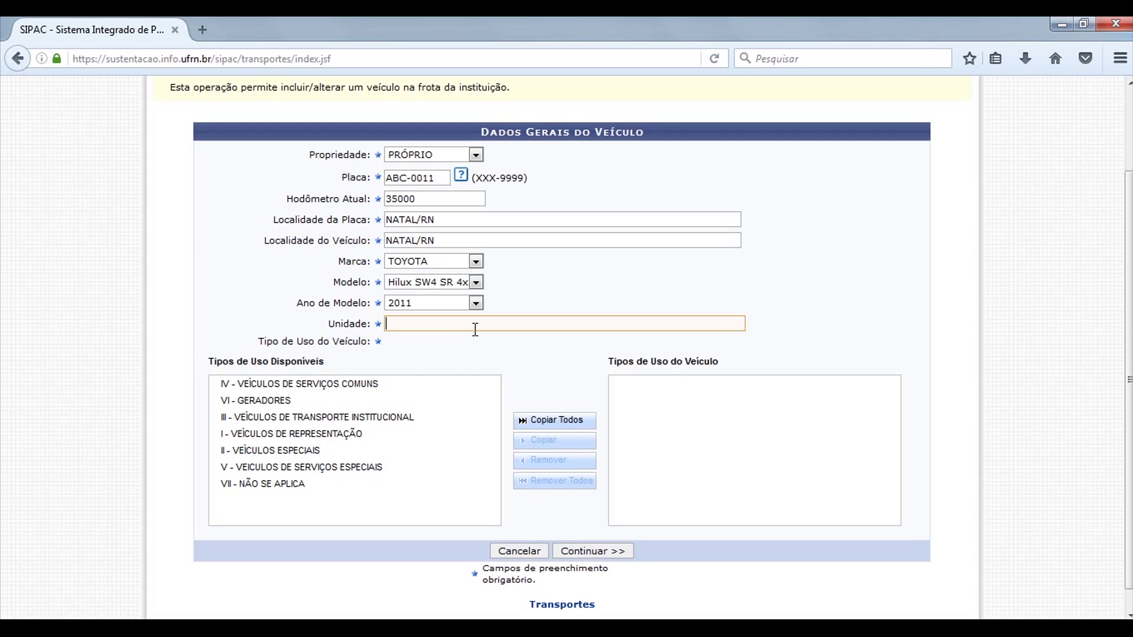
pyautogui.write('1135')
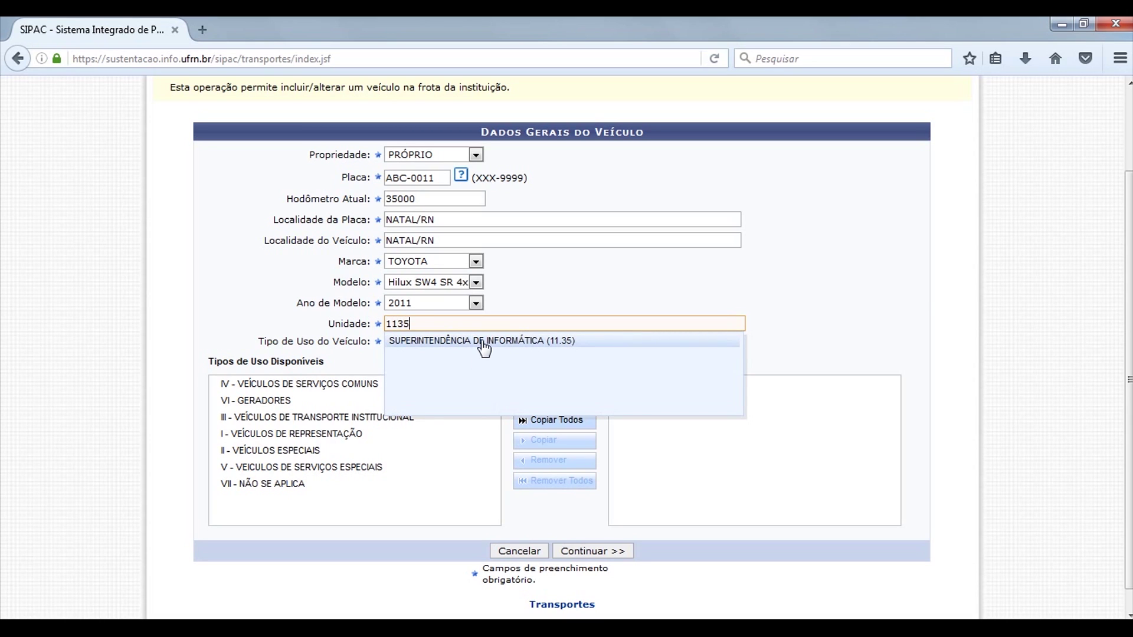
pyautogui.click(484, 343)
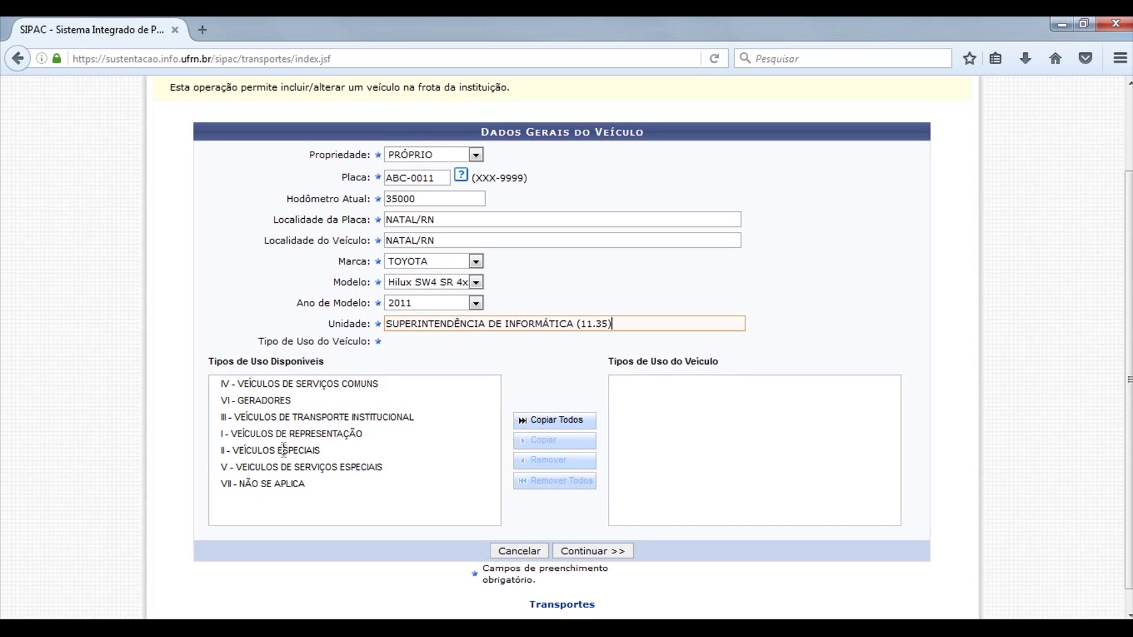
# Add III - VEÍCULOS DE TRANSPORTE INSTITUCIONAL to the vehicle's use types and continue to the vehicle details
pyautogui.click(289, 416)
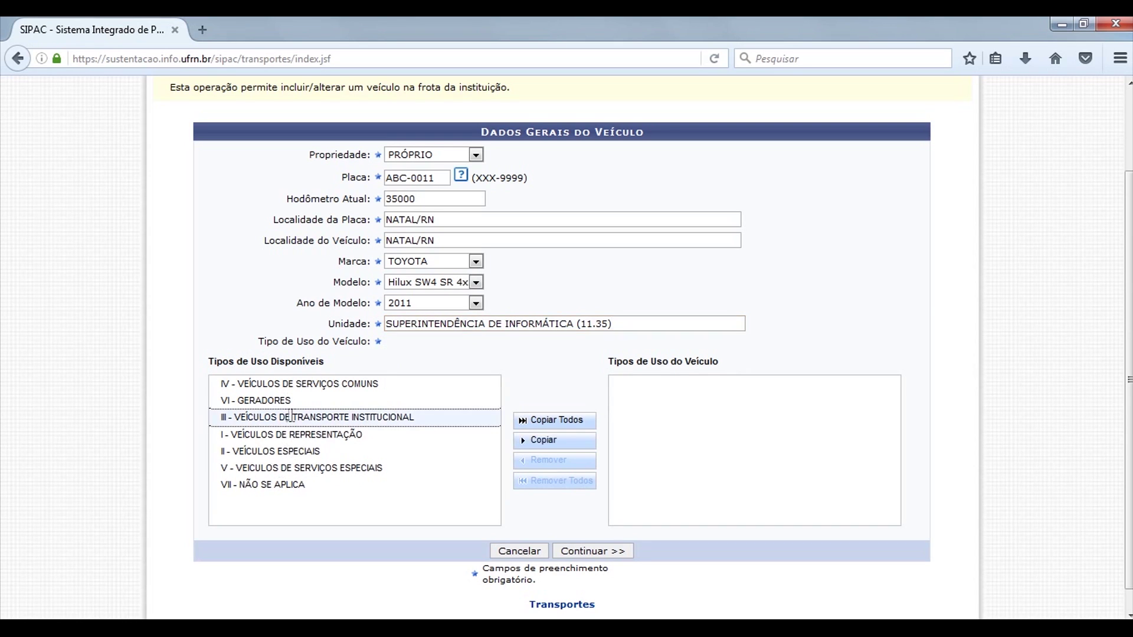
pyautogui.click(535, 440)
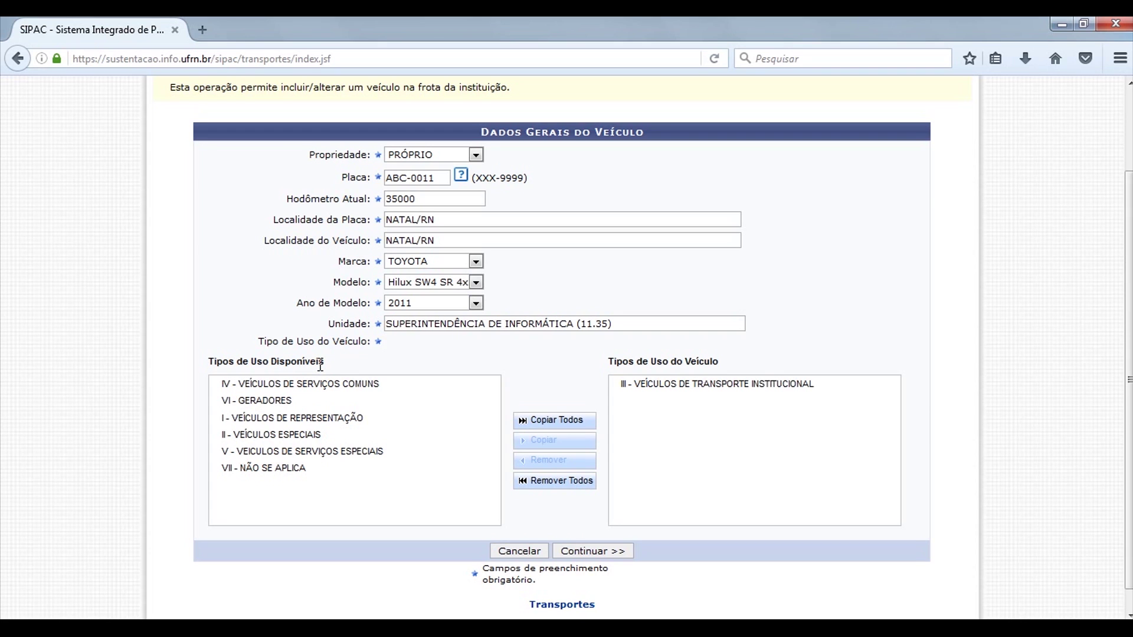
pyautogui.click(596, 552)
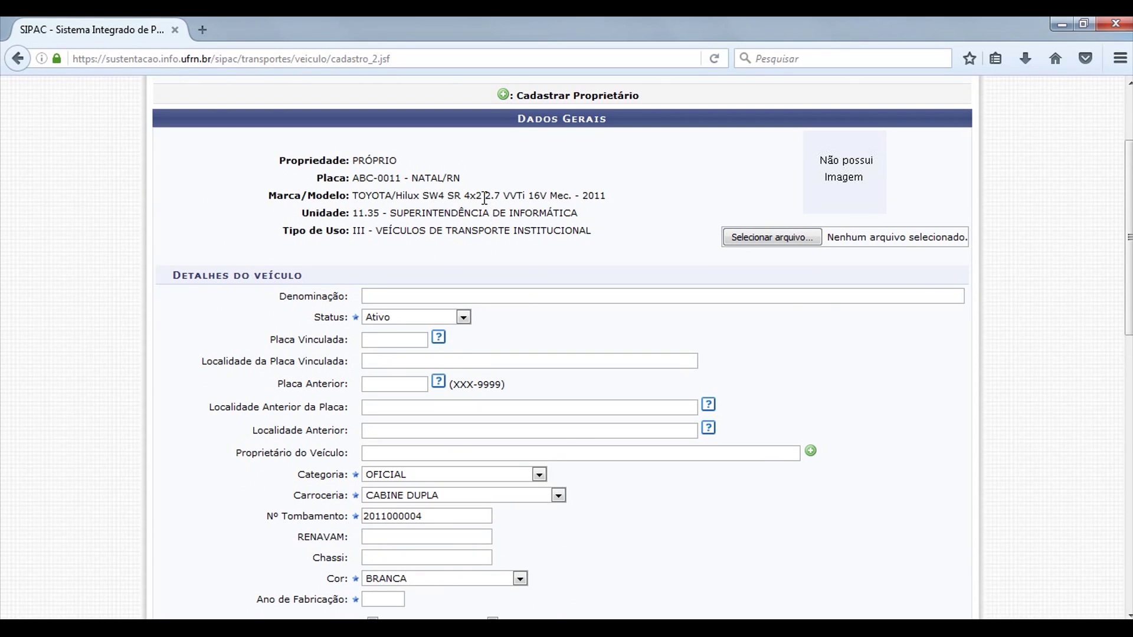
# Review the vehicle's general data summary, including Propriedade, Placa, Marca/Modelo, Unidade and Tipo de Uso
pyautogui.moveTo(276, 163); pyautogui.dragTo(581, 235)
pyautogui.click(598, 242)
pyautogui.moveTo(278, 160); pyautogui.dragTo(418, 170)
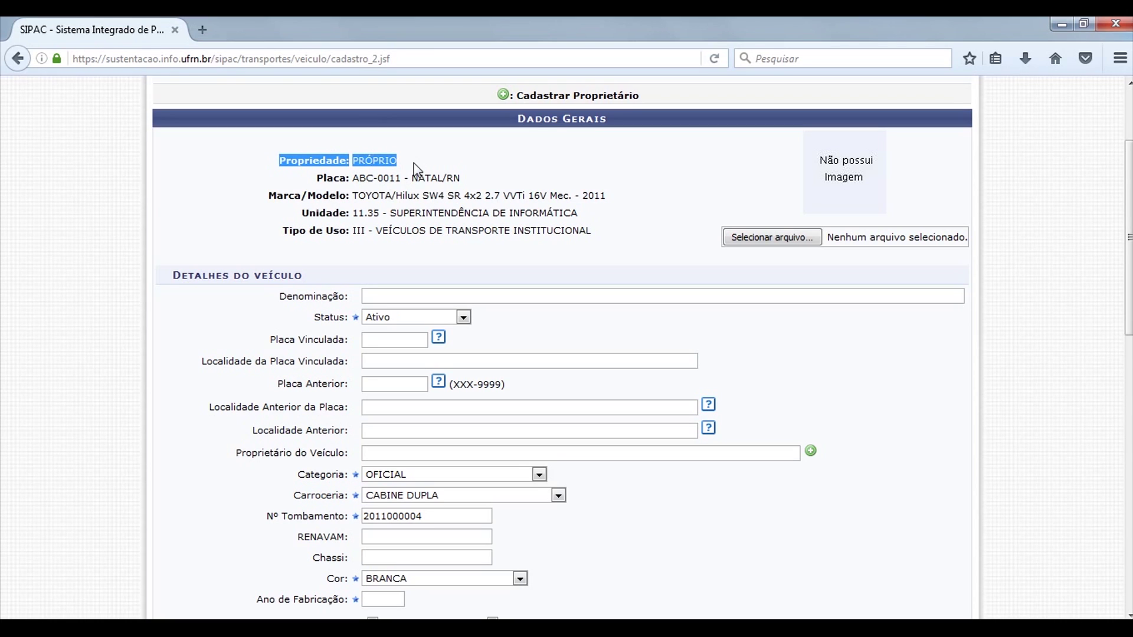
pyautogui.click(416, 168)
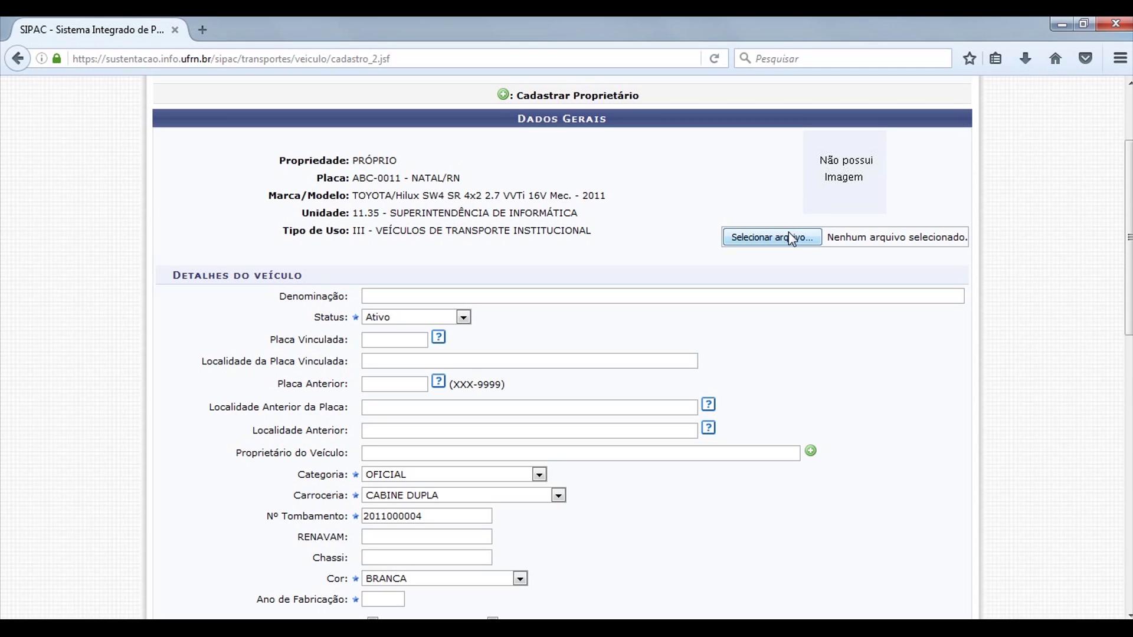
# Select Ativo as the Status and OFICIAL as the Categoria in the vehicle details
pyautogui.scroll(-5, 584, 195)
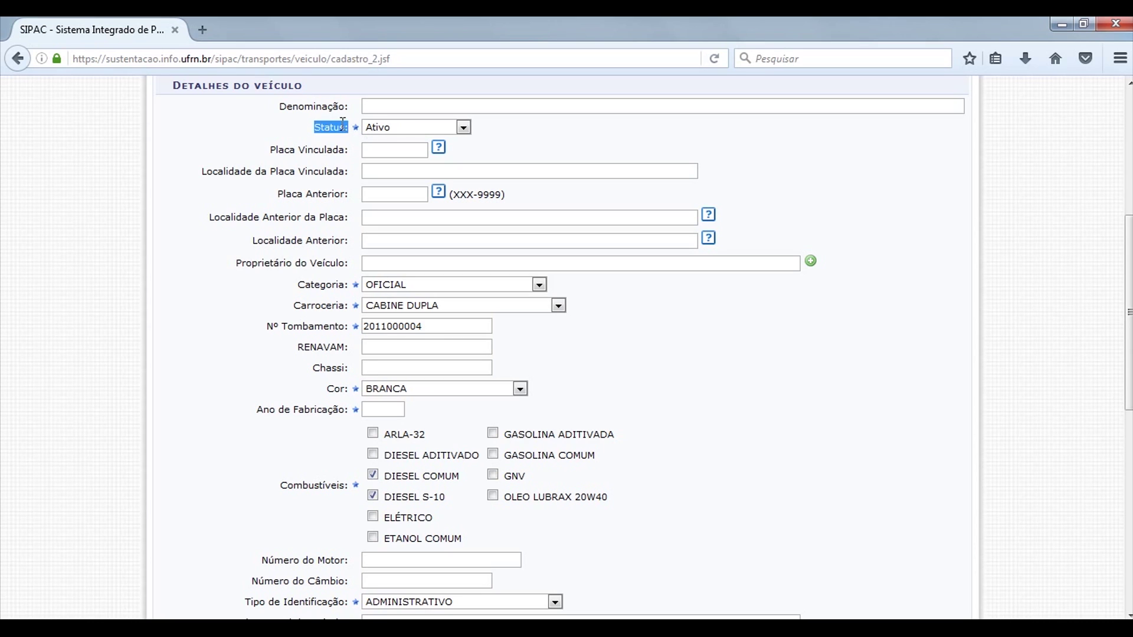
pyautogui.click(448, 126)
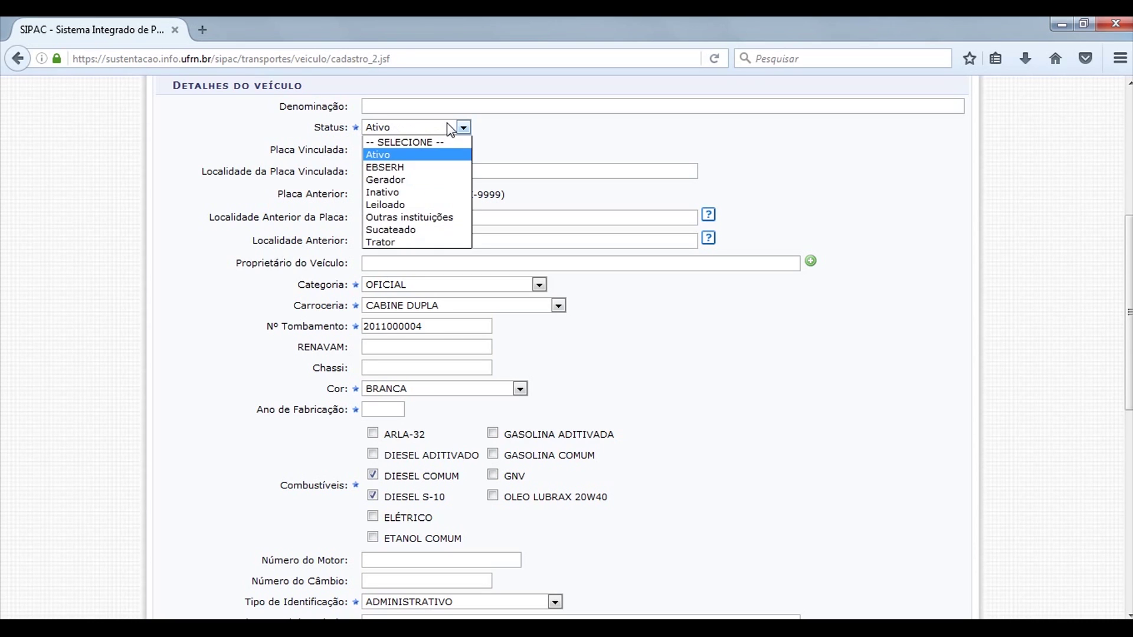
pyautogui.click(388, 154)
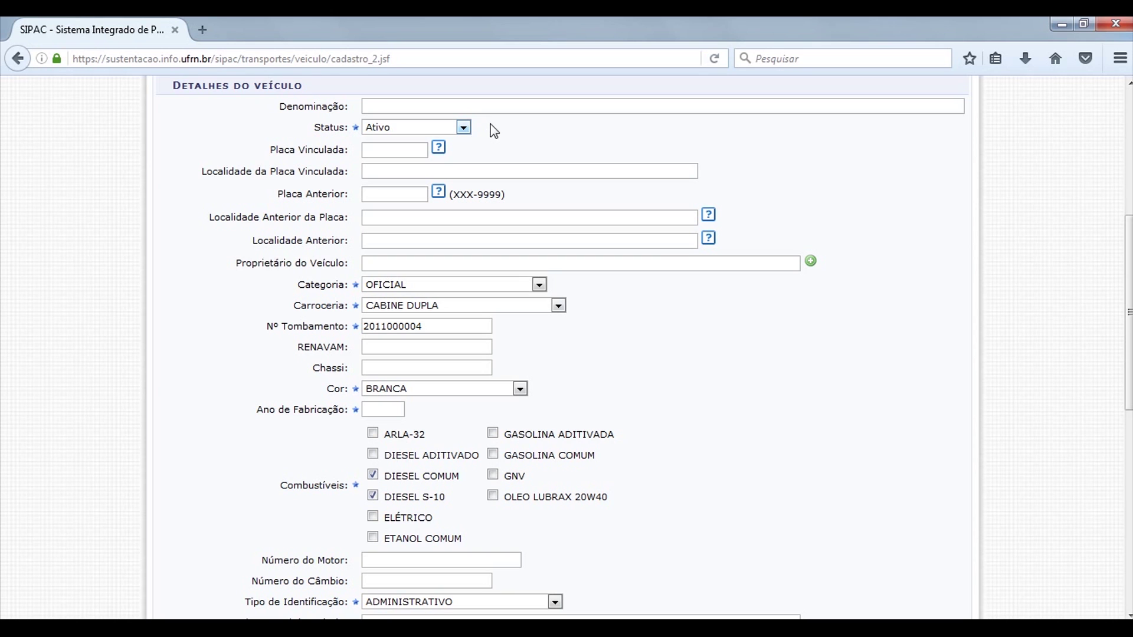
pyautogui.scroll(-3, 370, 153)
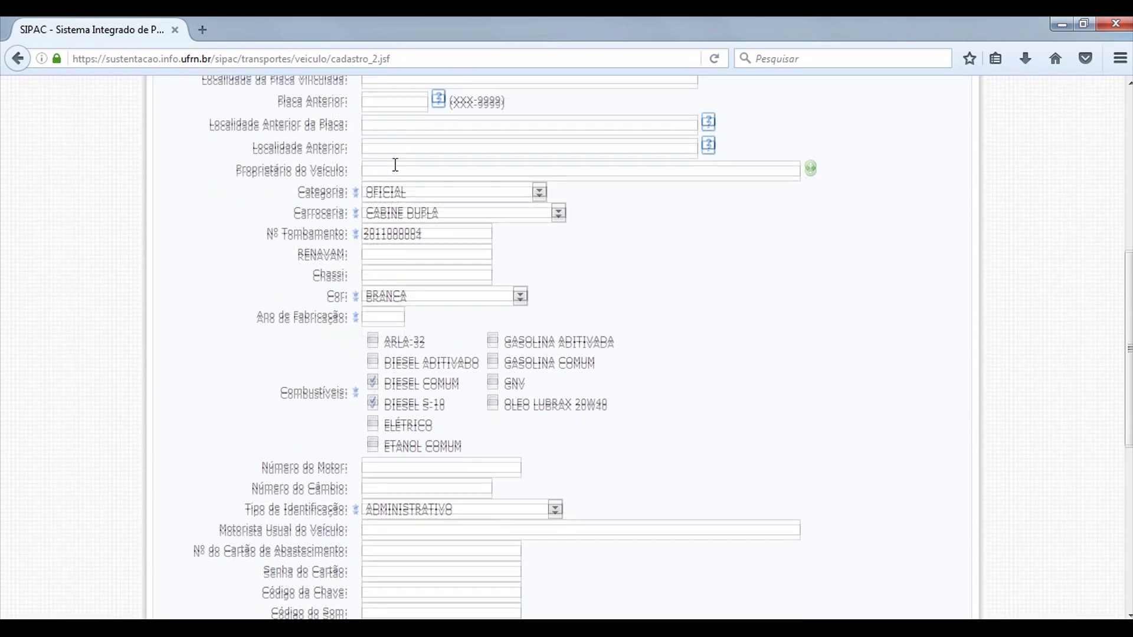
pyautogui.click(534, 189)
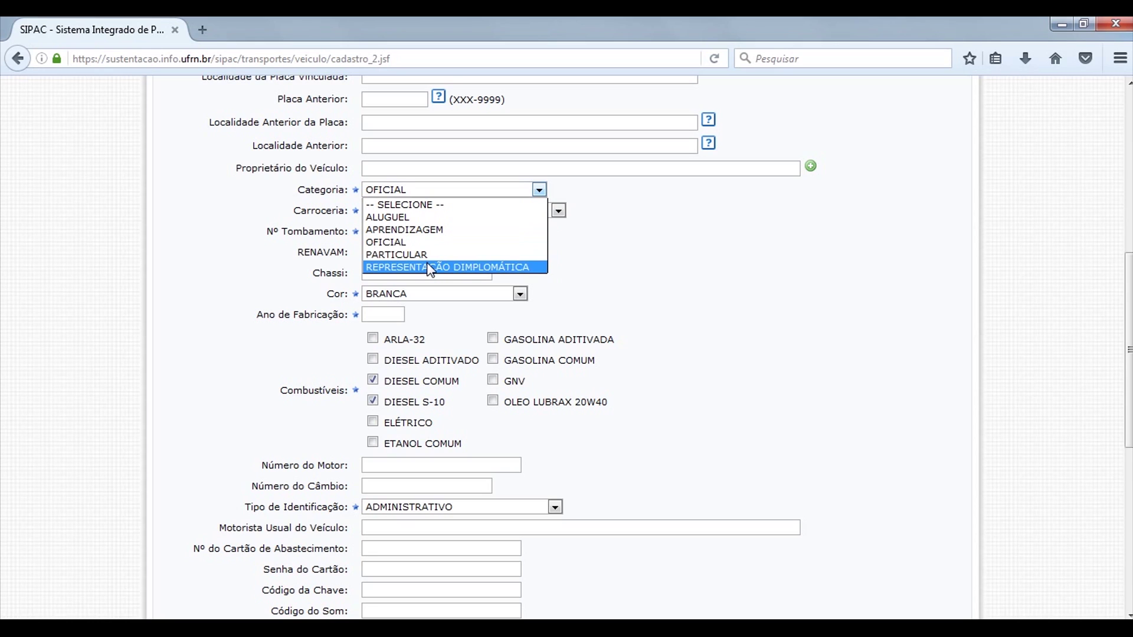
pyautogui.click(433, 244)
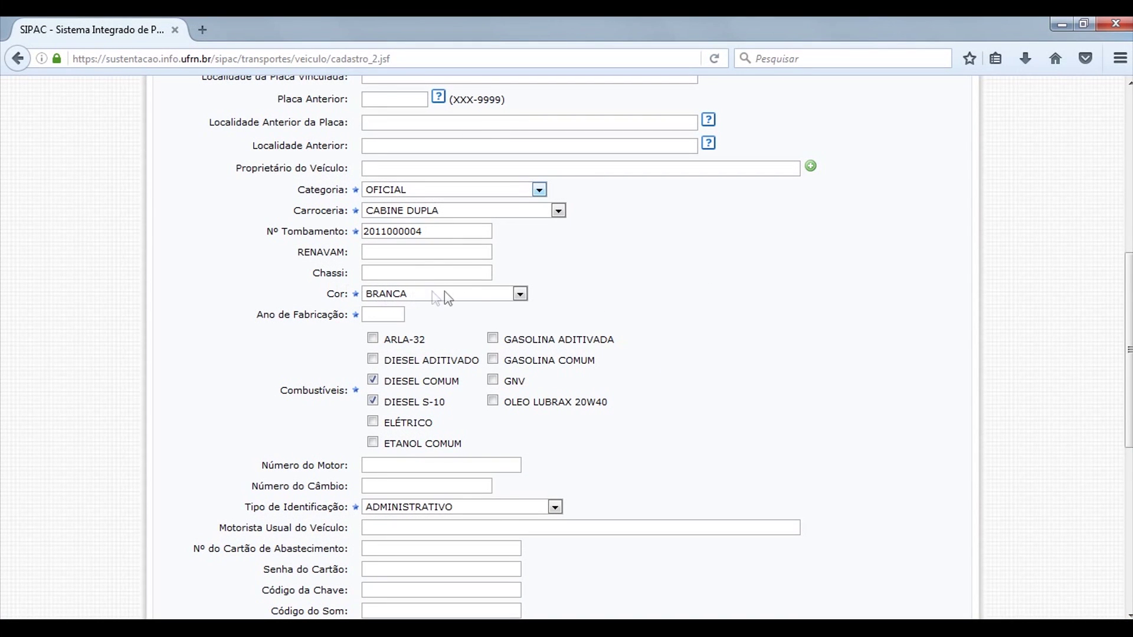
# Set the vehicle's Ano de Fabricação to 2011
pyautogui.click(387, 315)
pyautogui.write('2011')
pyautogui.scroll(-3, 577, 248)
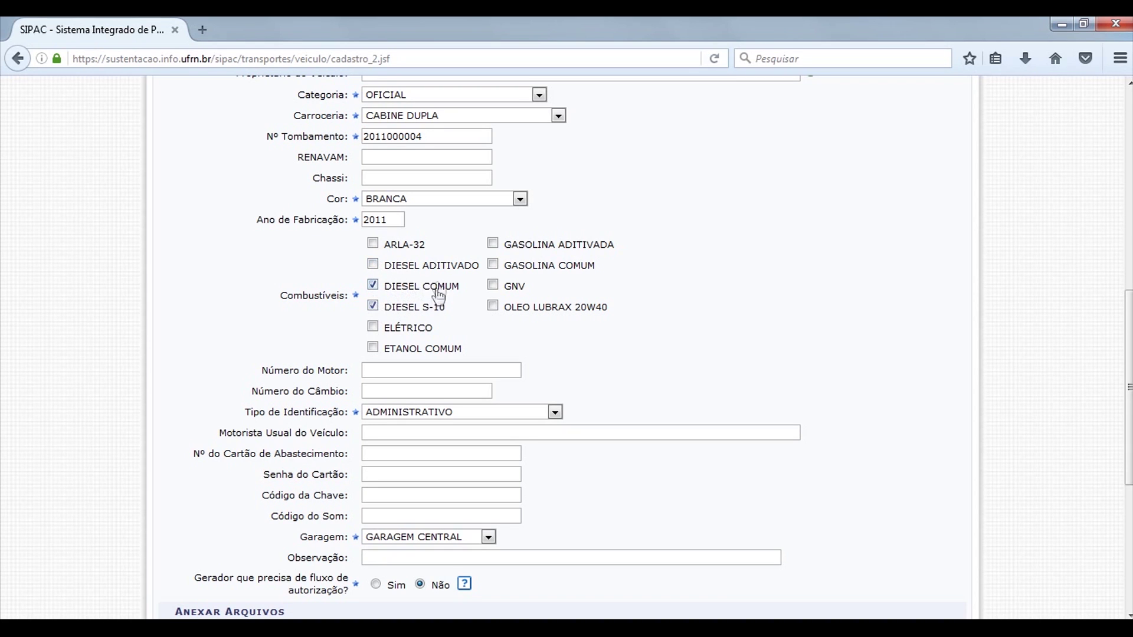
pyautogui.scroll(-3, 464, 252)
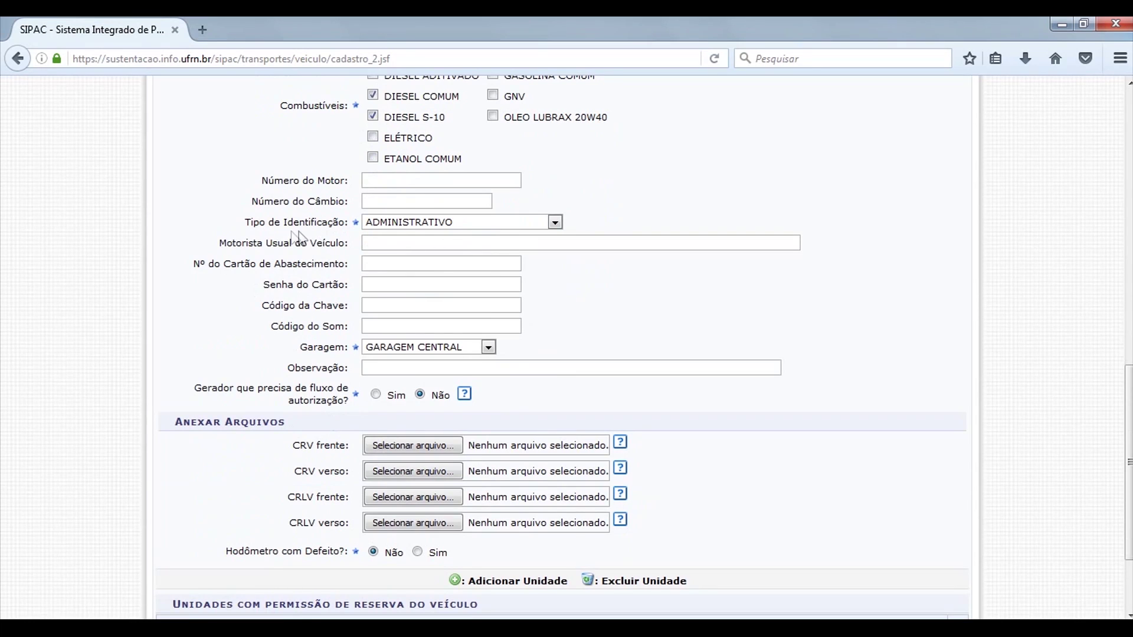
# Choose ADMINISTRATIVO as the Tipo de Identificação and GARAGEM CENTRAL as the Garagem for the vehicle
pyautogui.click(409, 224)
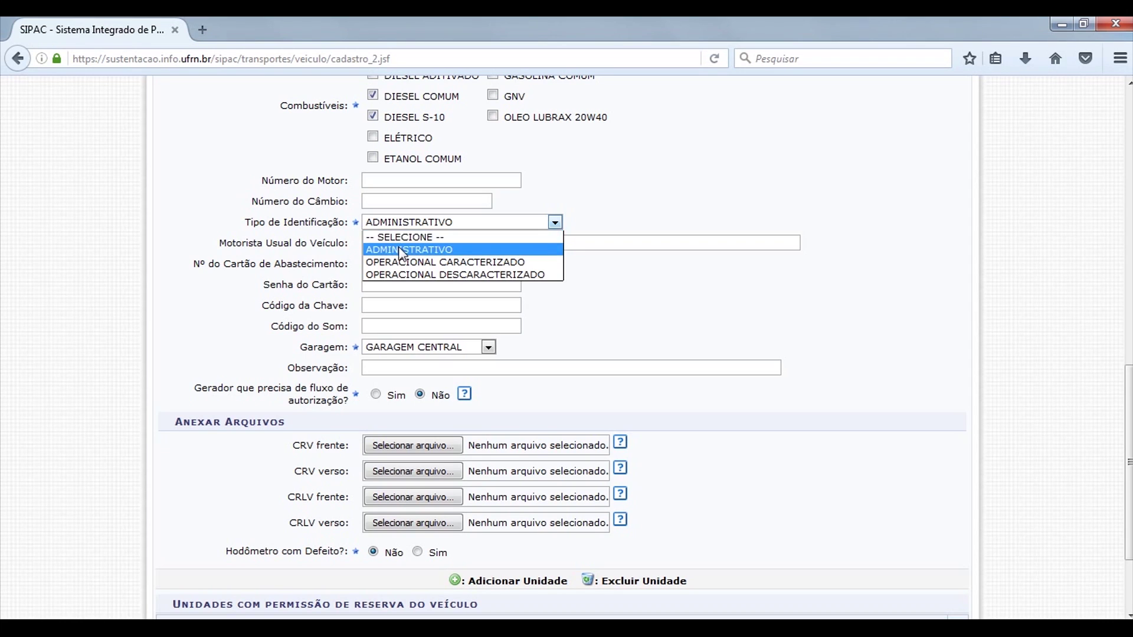
pyautogui.click(406, 250)
pyautogui.moveTo(302, 347); pyautogui.dragTo(349, 347)
pyautogui.click(349, 347)
pyautogui.scroll(-3, 348, 294)
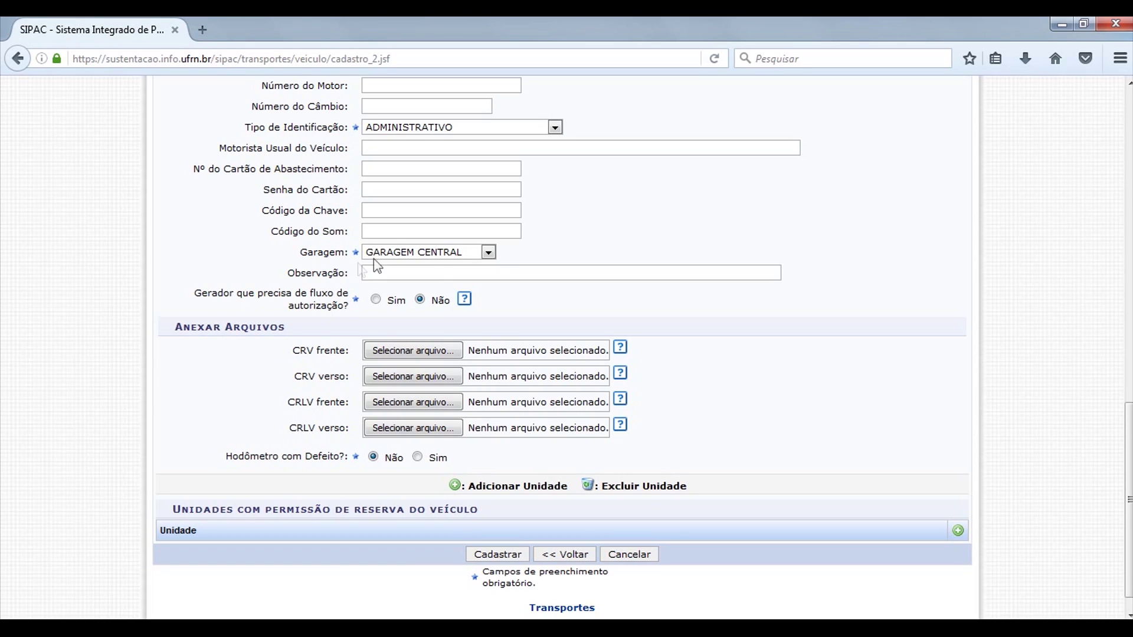
pyautogui.click(406, 254)
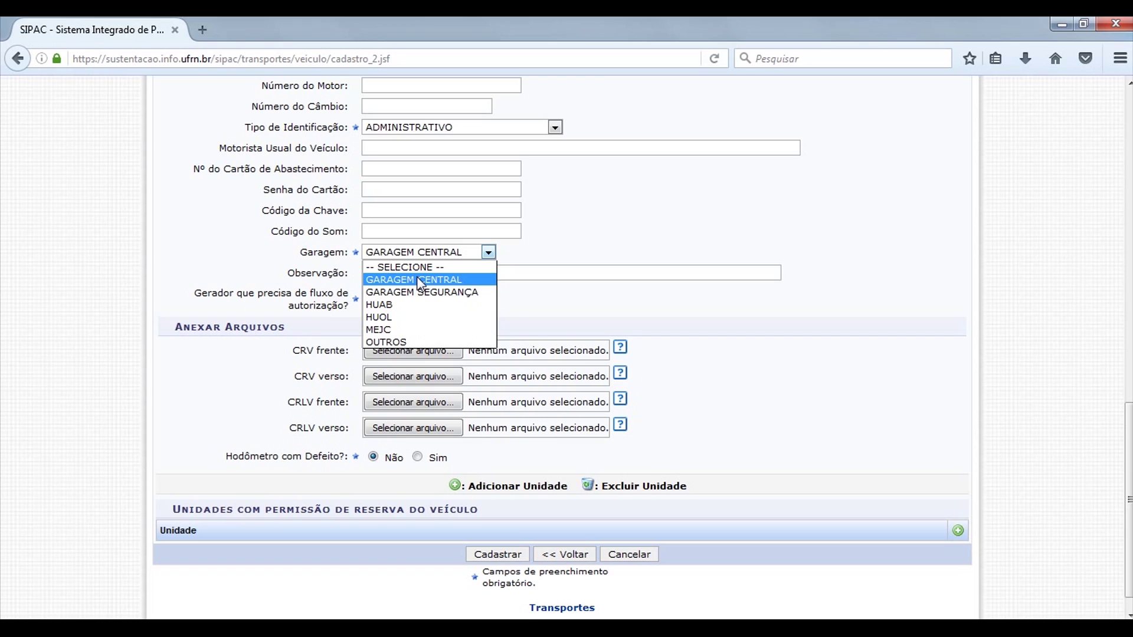
pyautogui.click(417, 280)
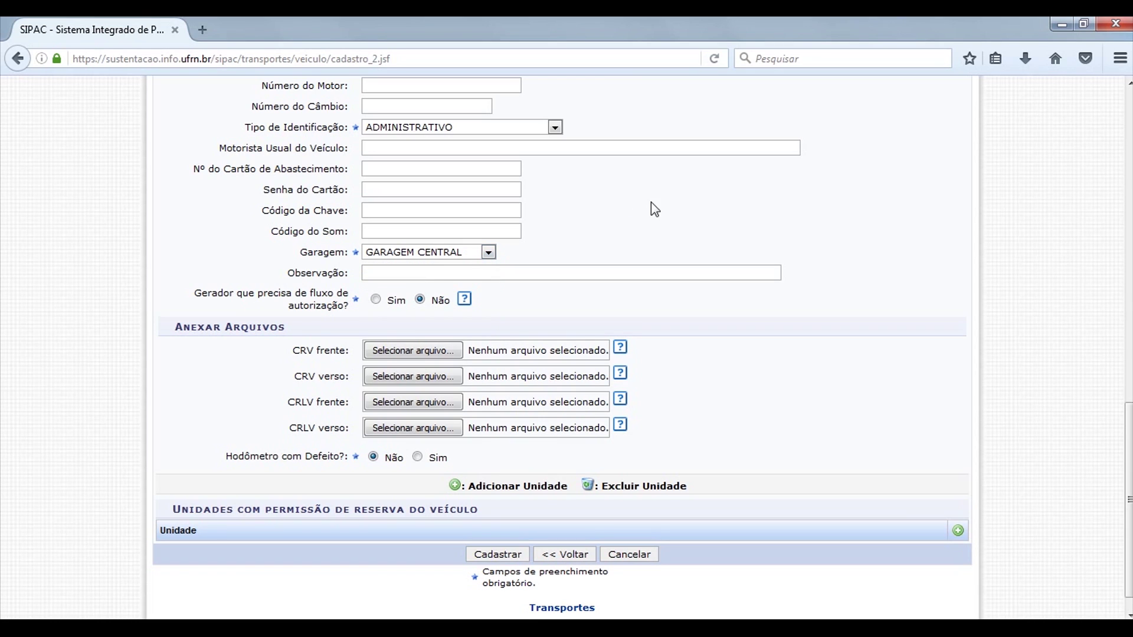
# Submit the vehicle registration and return to the Transportes module
pyautogui.scroll(-1, 673, 198)
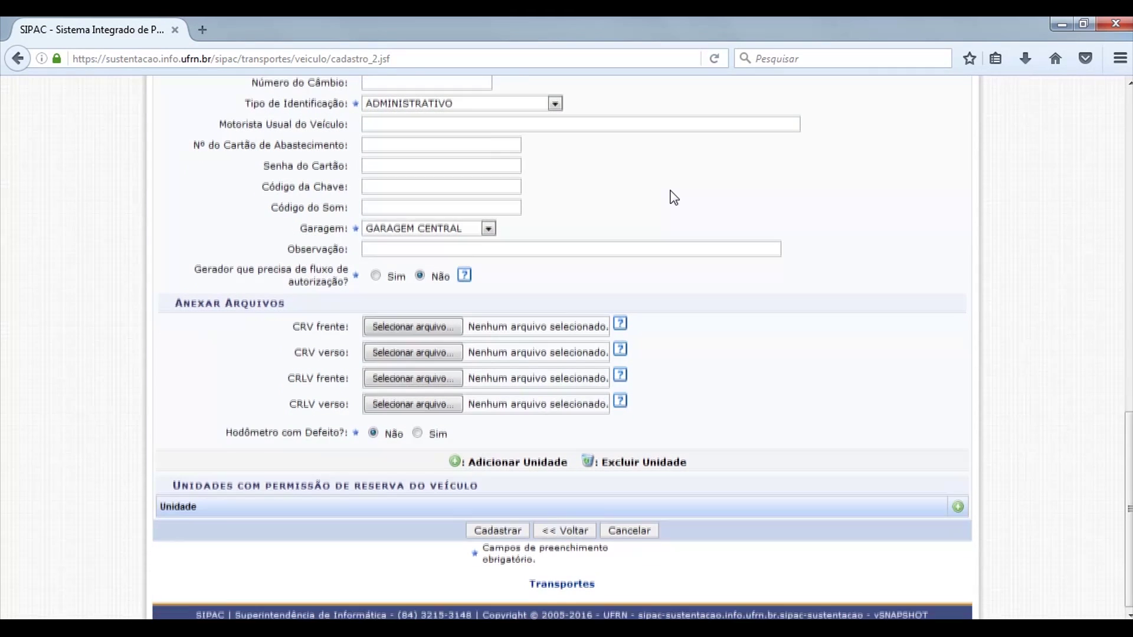
pyautogui.click(497, 530)
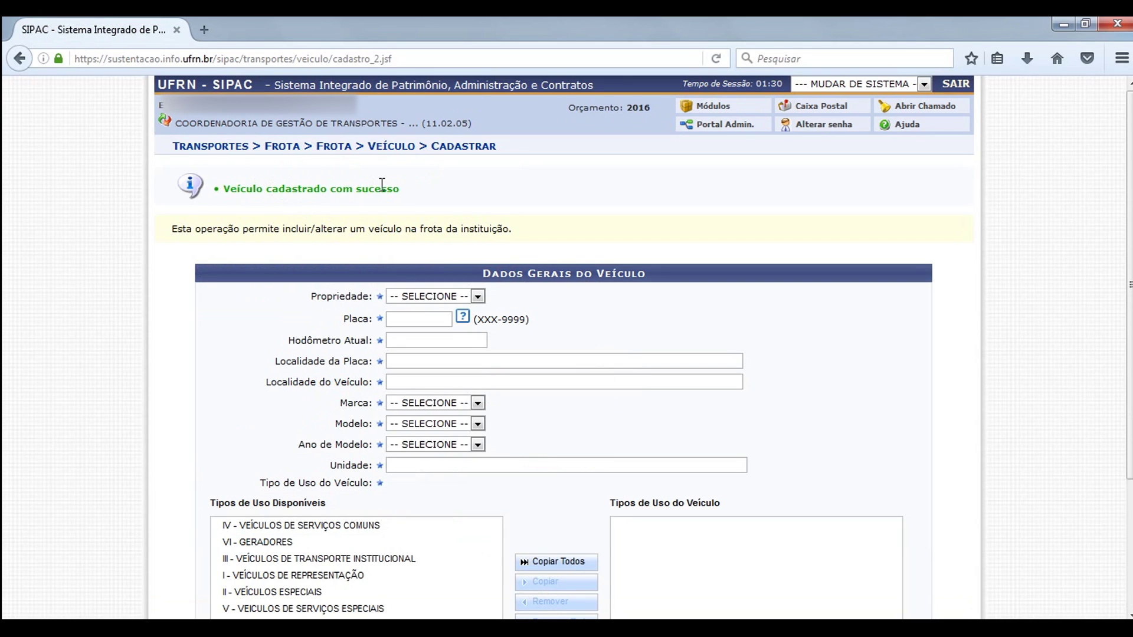
pyautogui.click(231, 148)
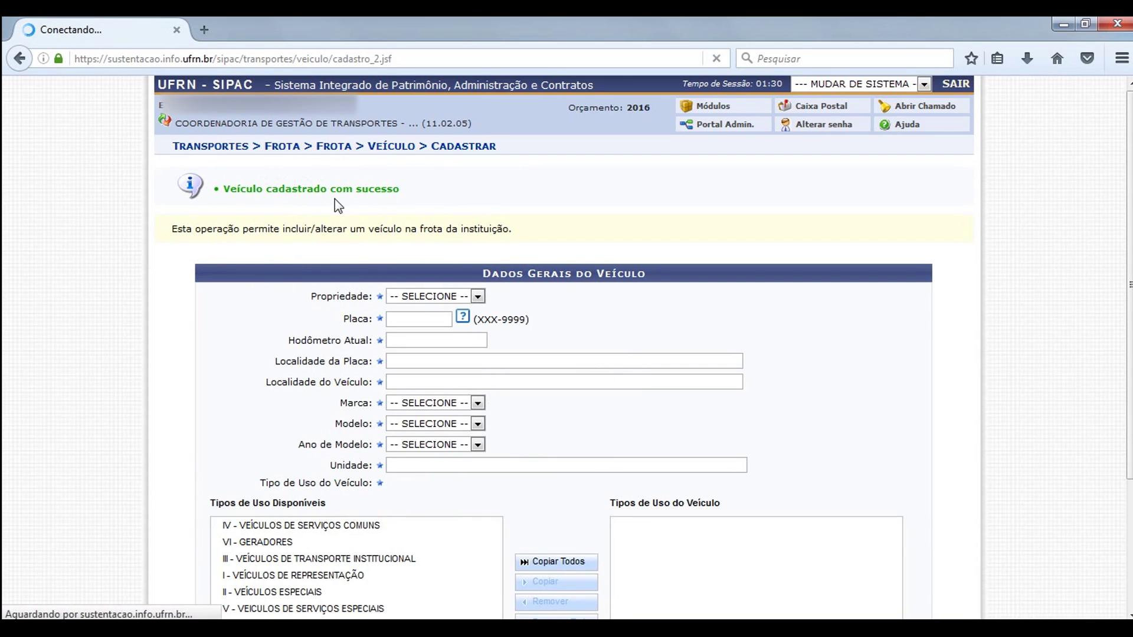
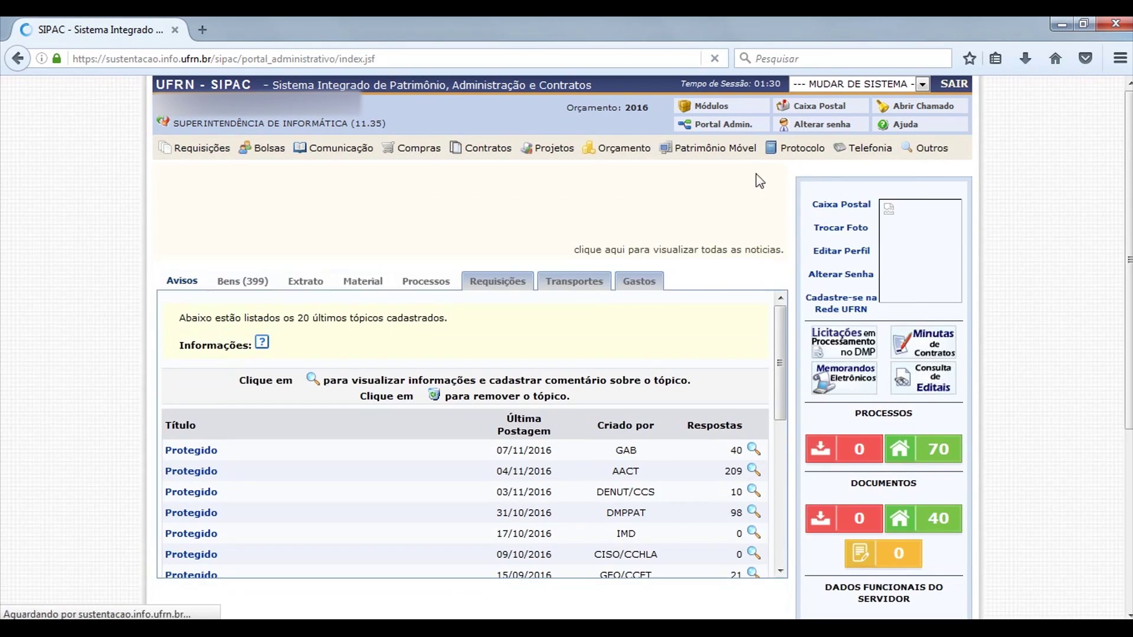
# Start a new Veículo/Transporte request of the type Veículo para um período from the administrative portal
pyautogui.moveTo(207, 146)
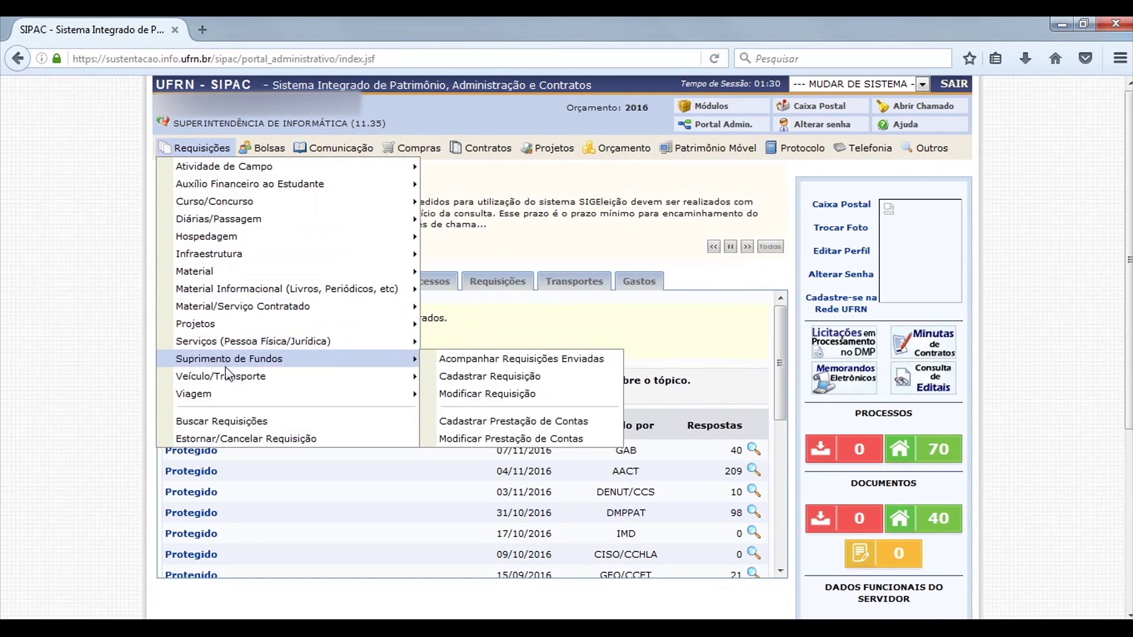
pyautogui.moveTo(229, 383)
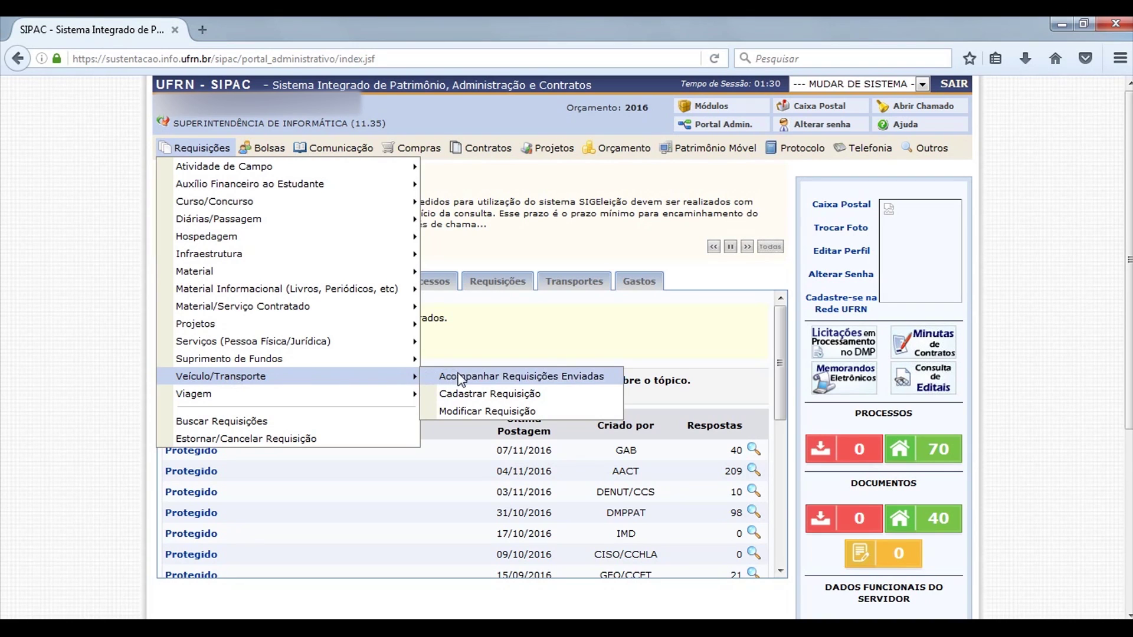
pyautogui.click(462, 395)
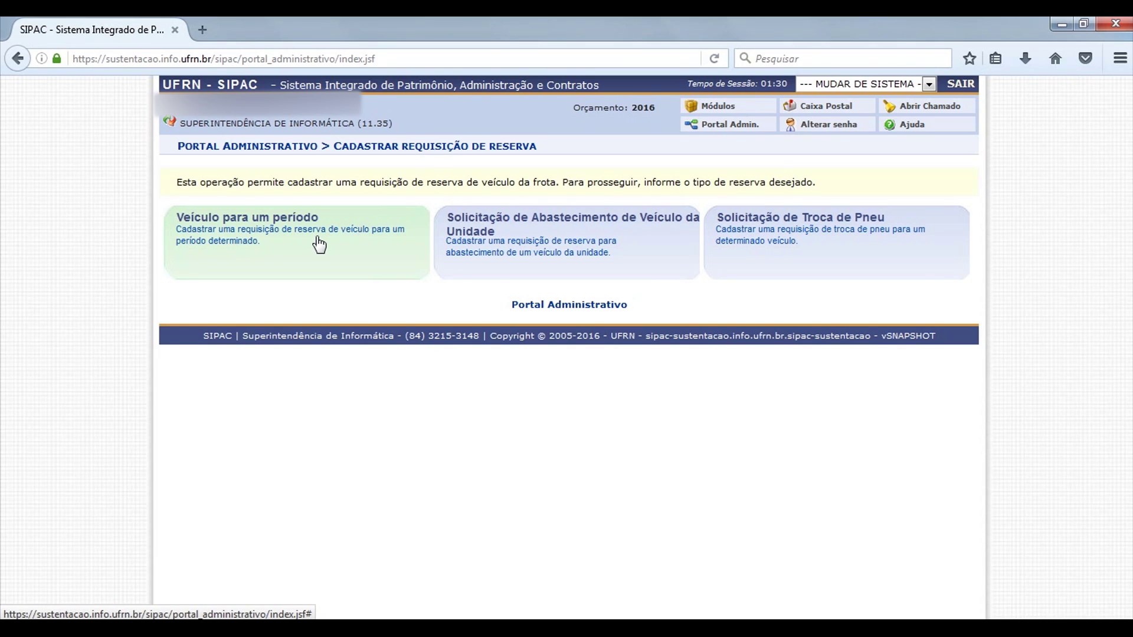
pyautogui.click(318, 244)
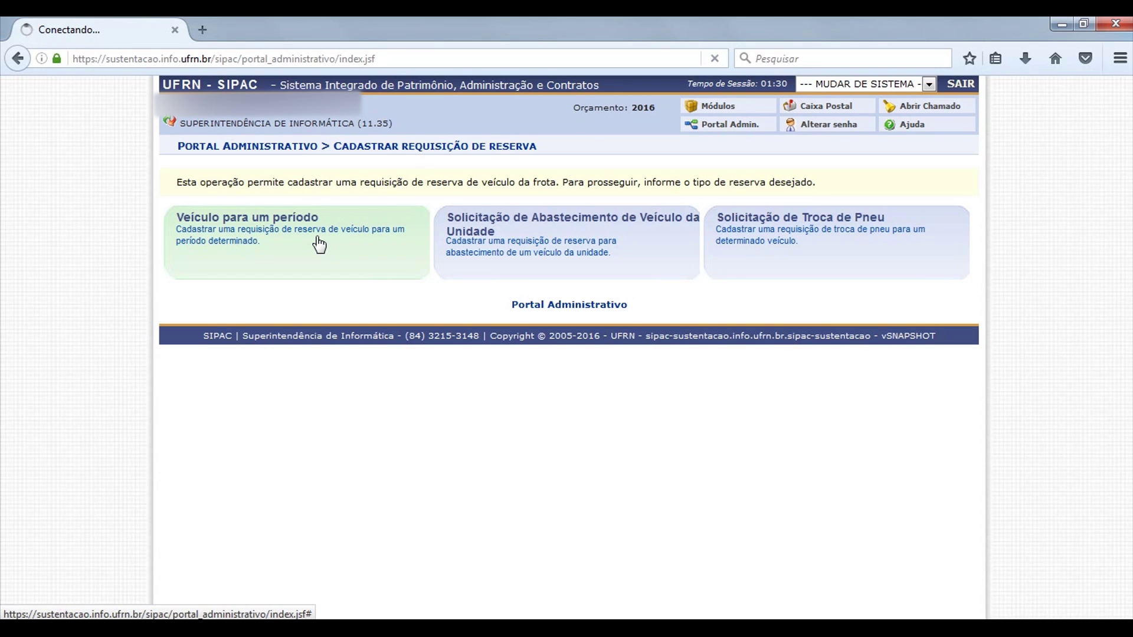
pyautogui.scroll(-2, 478, 153)
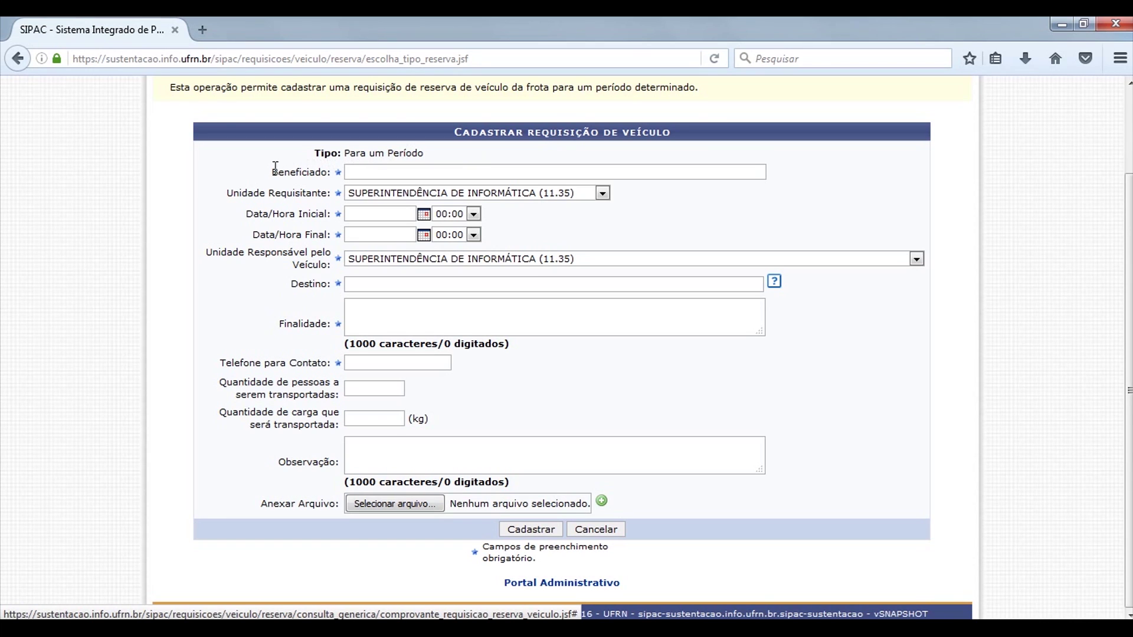
# Fill in the beneficiary's name and keep SUPERINTENDÊNCIA DE INFORMÁTICA (11.35) as the Unidade Requisitante
pyautogui.click(383, 168)
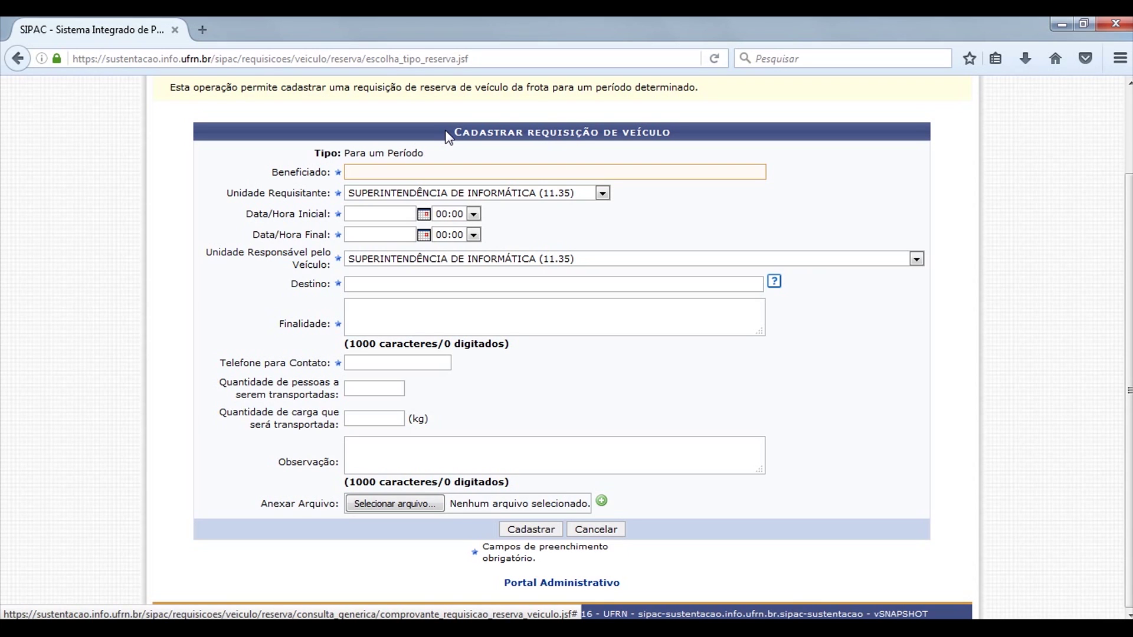
pyautogui.write('gibe')
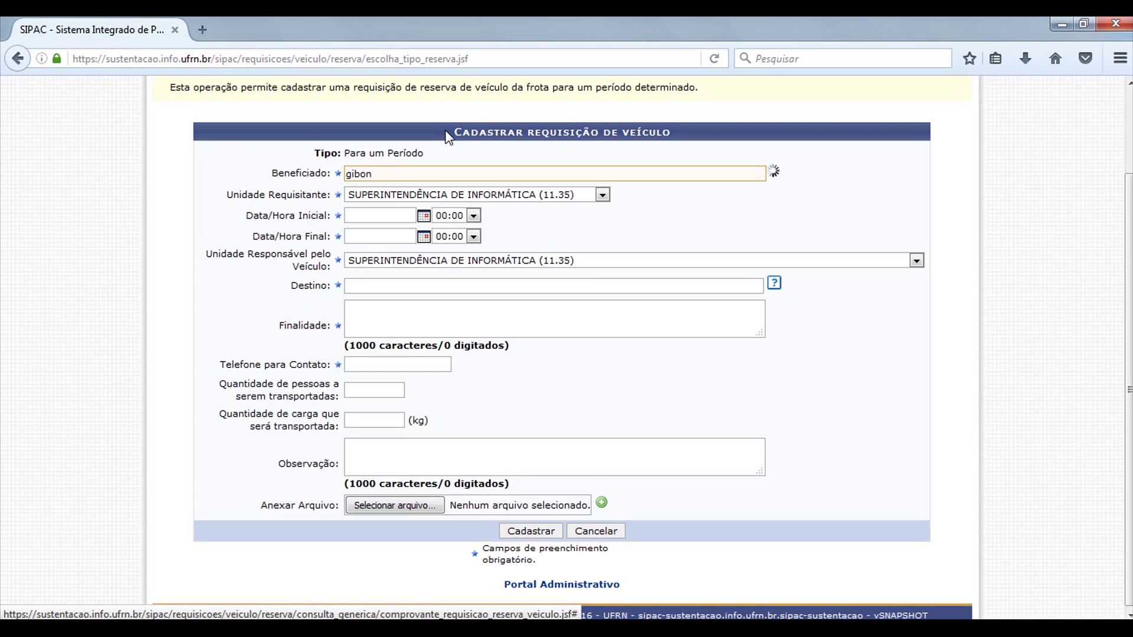
pyautogui.write('on')
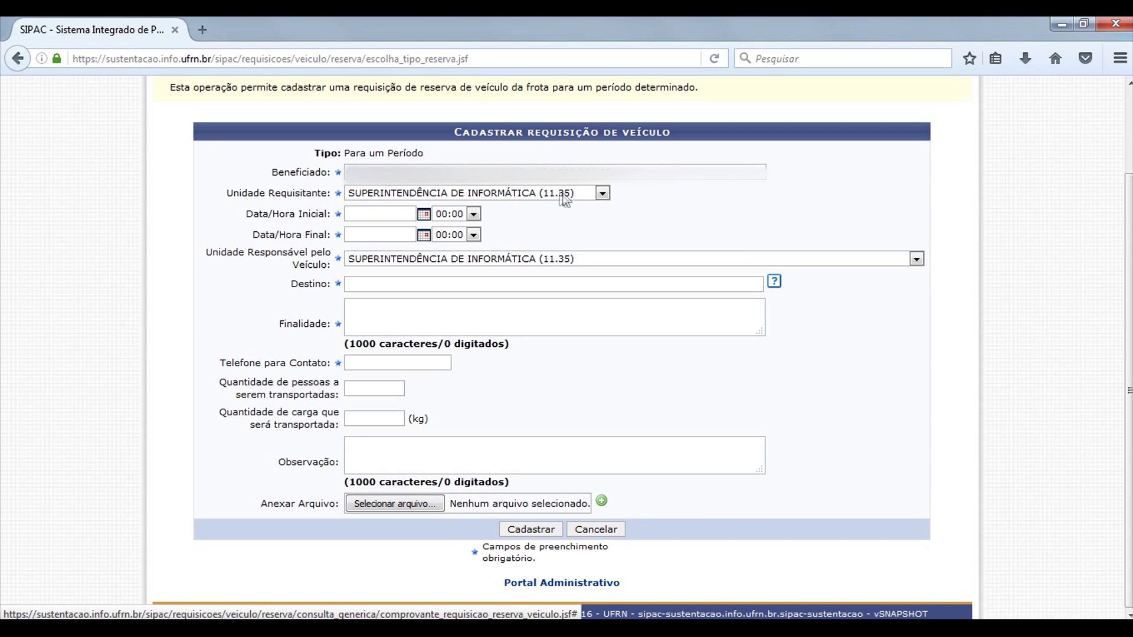
pyautogui.click(601, 194)
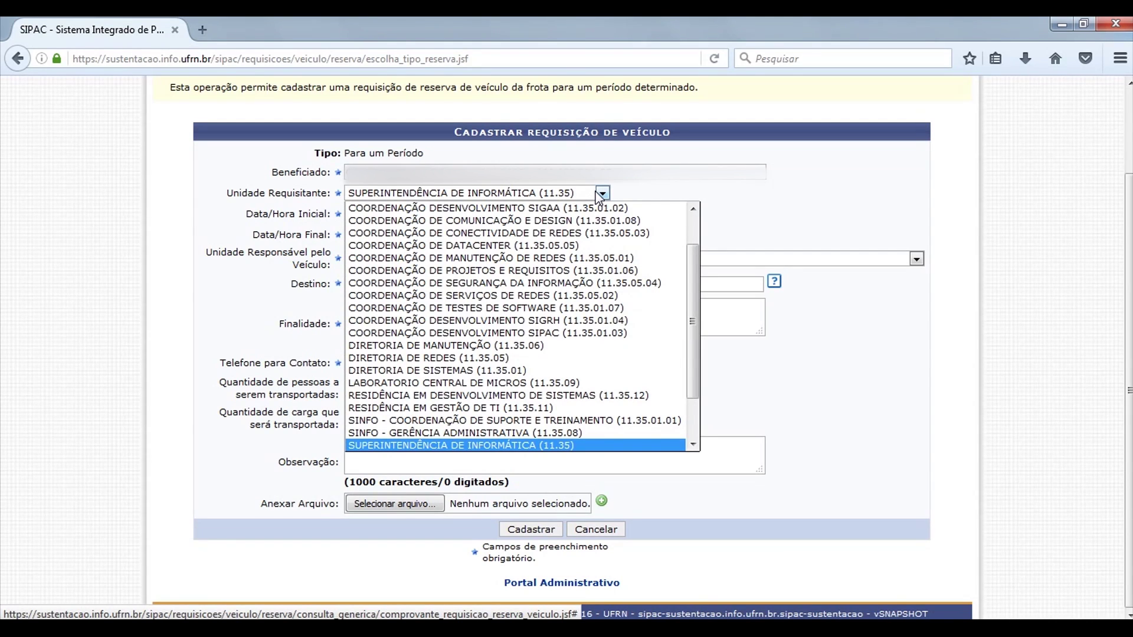
pyautogui.click(600, 195)
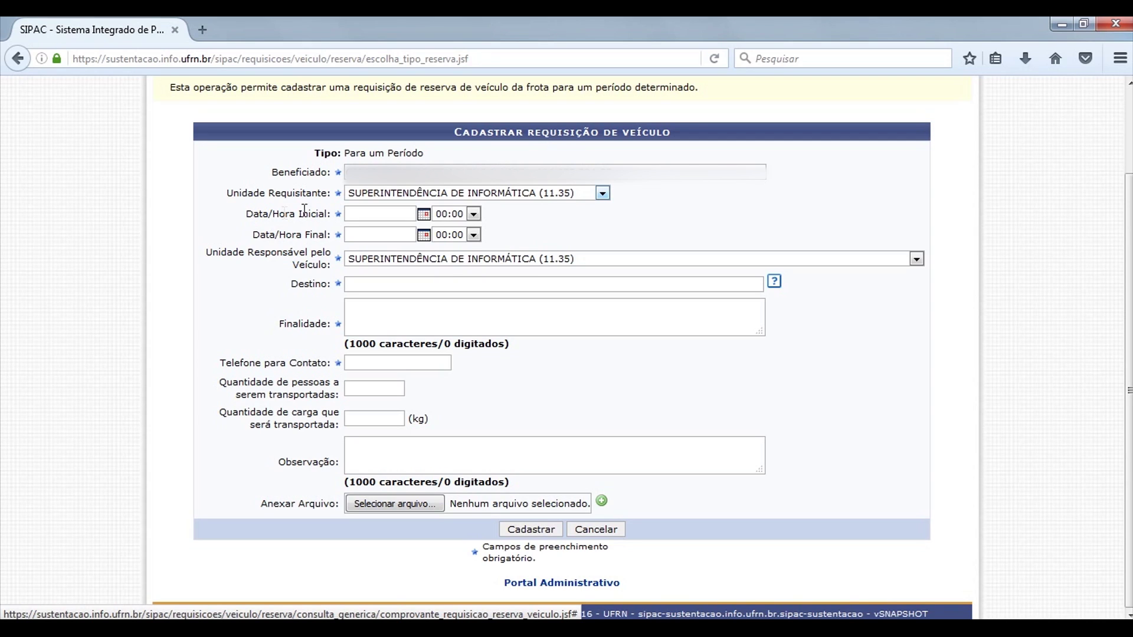
# Set the reservation to start on 09/11/2016 at 12:00 and end on 09/11/2016 at 16:00
pyautogui.click(423, 215)
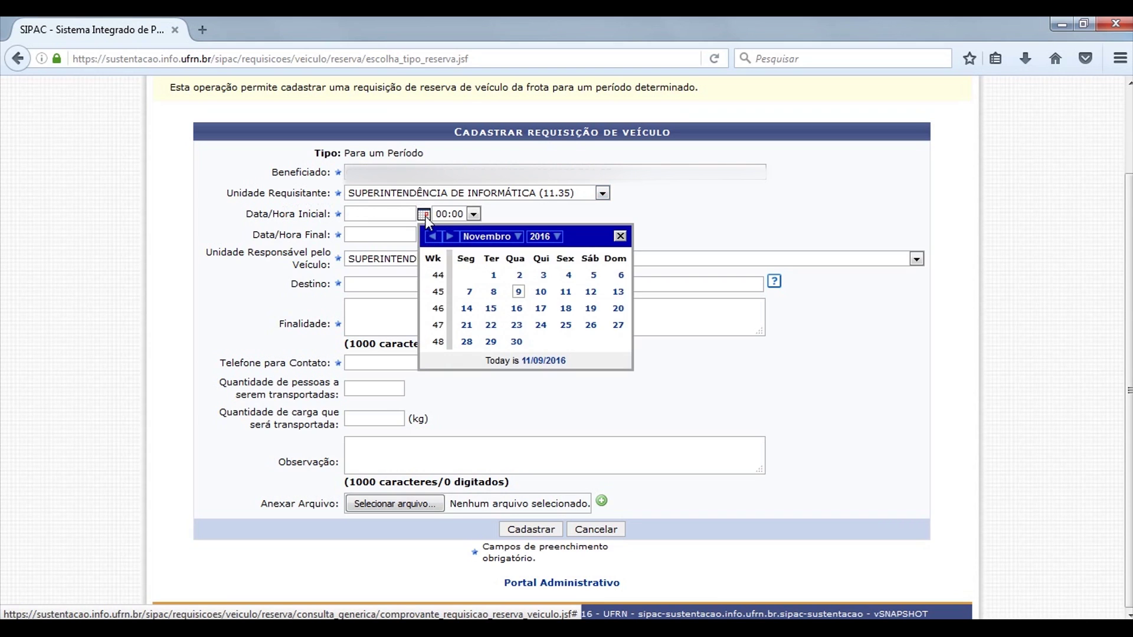
pyautogui.click(518, 290)
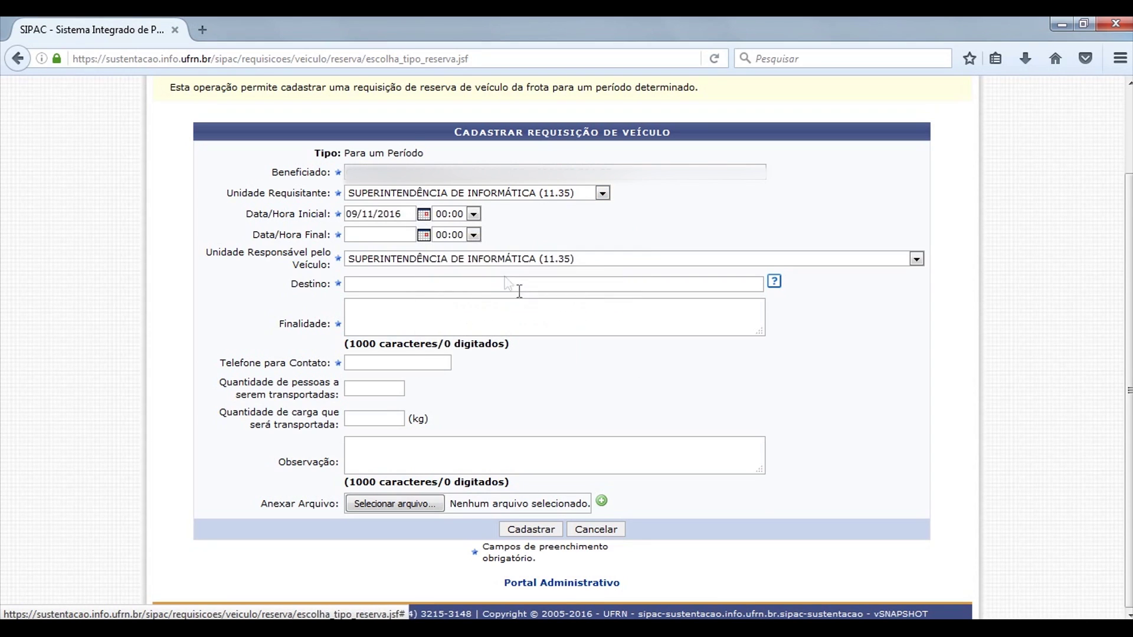
pyautogui.click(472, 214)
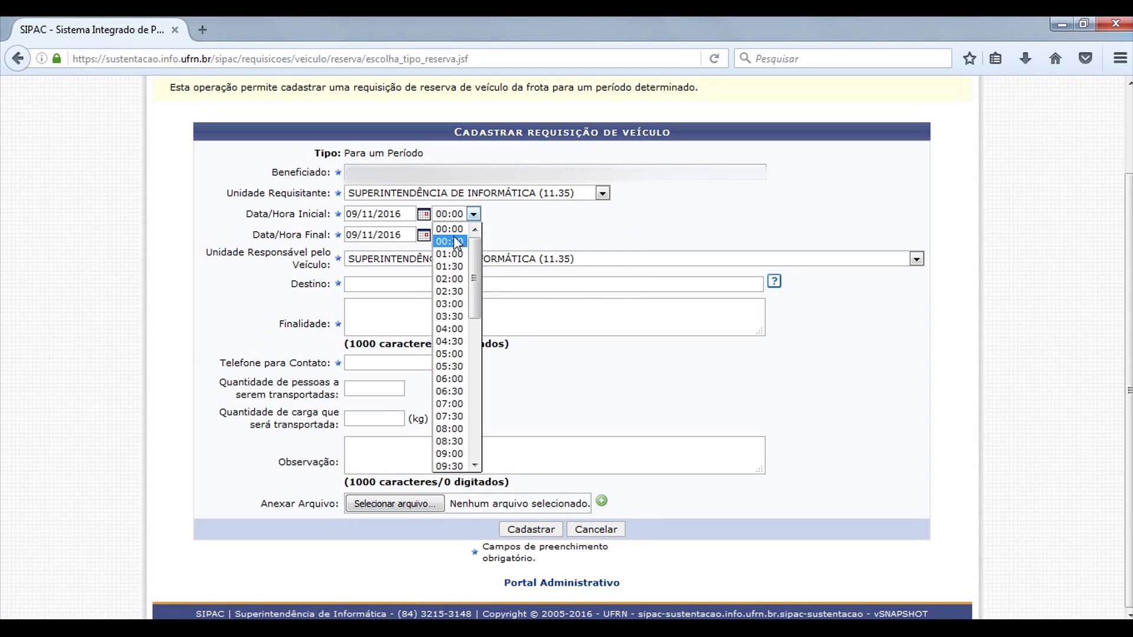
pyautogui.moveTo(471, 303); pyautogui.dragTo(472, 354)
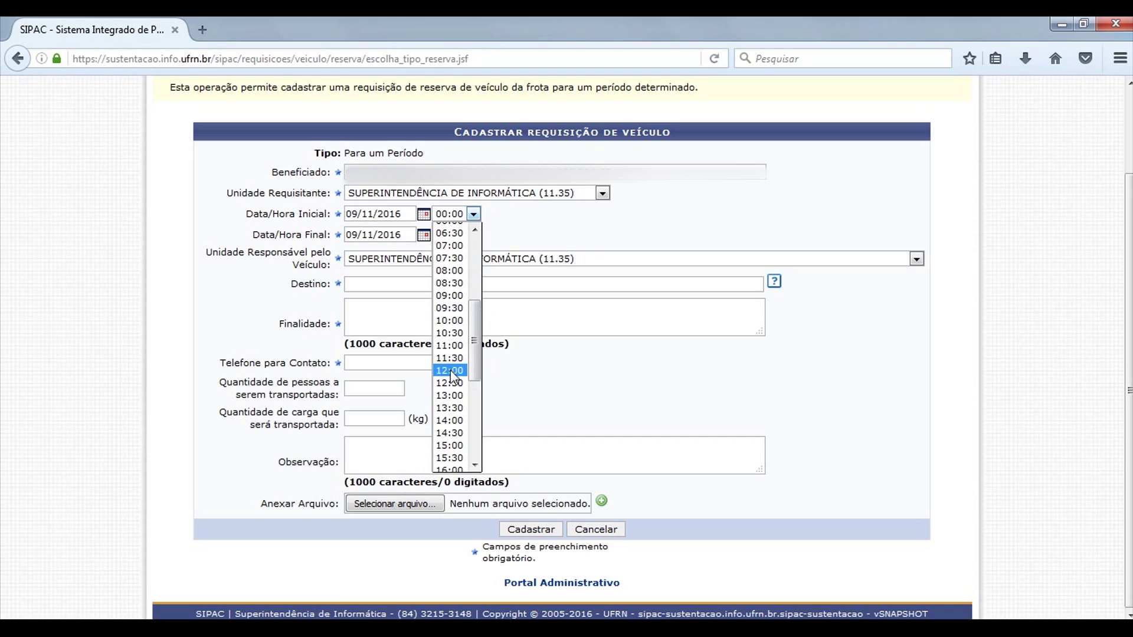
pyautogui.click(449, 370)
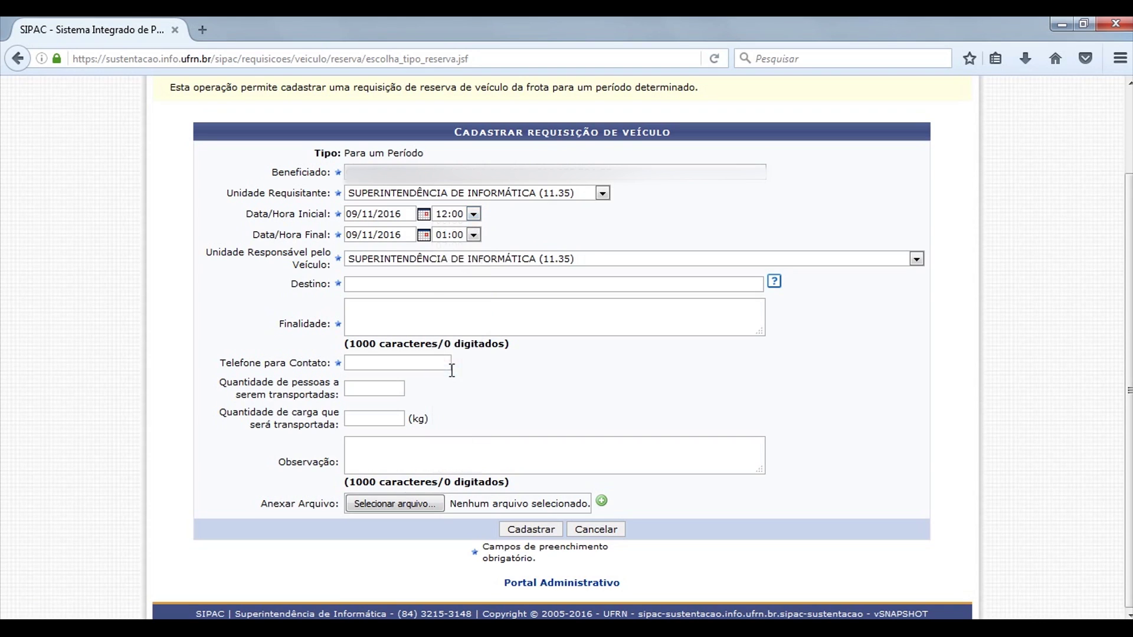
pyautogui.click(474, 235)
pyautogui.scroll(-3, 453, 437)
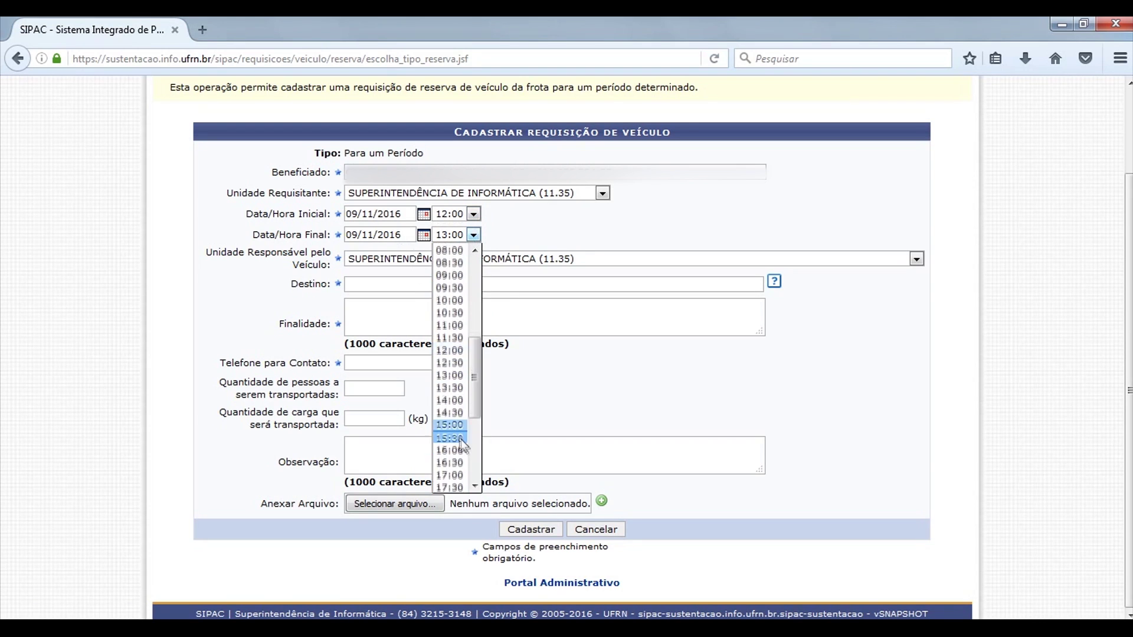
pyautogui.click(454, 451)
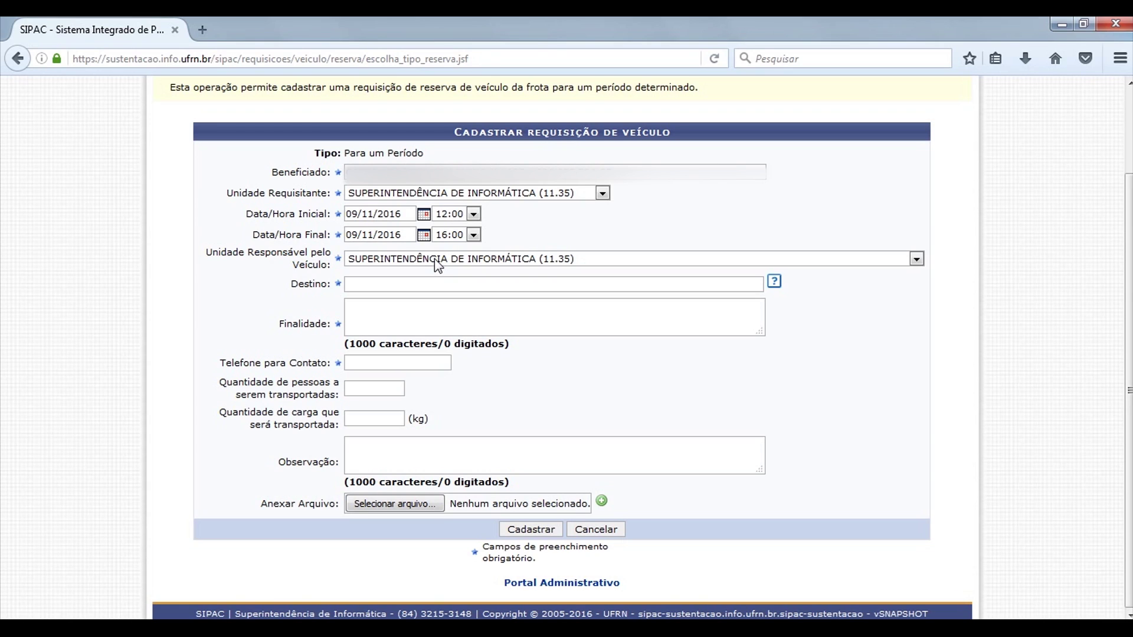
# Enter Aeroporto as the Destino and Apresentação as the Finalidade of the vehicle request
pyautogui.click(440, 284)
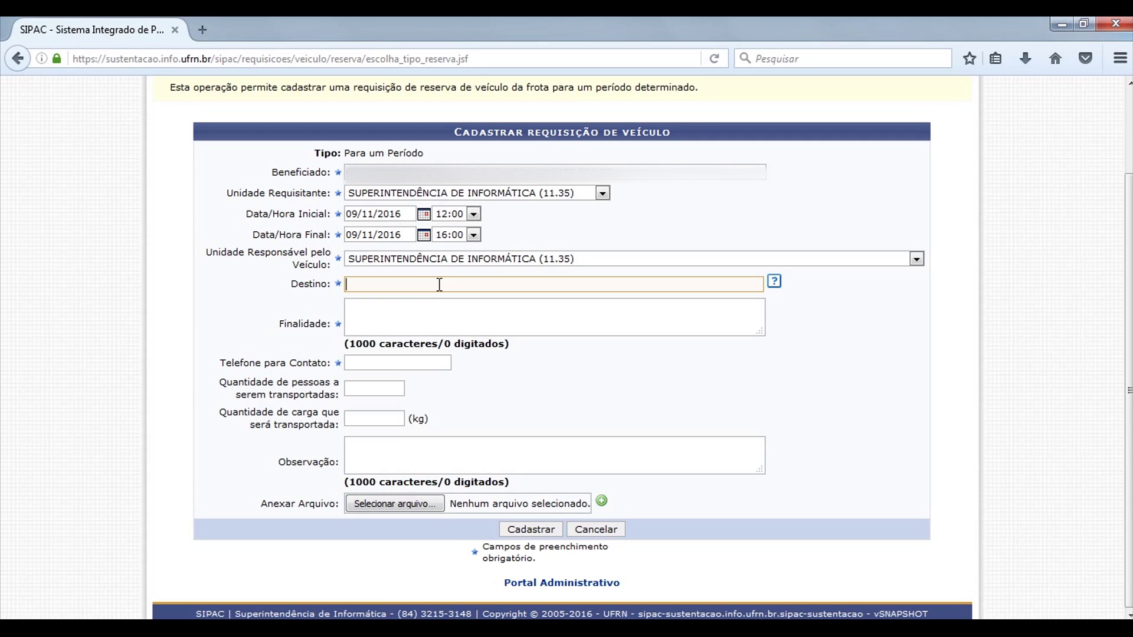
pyautogui.write('Aero')
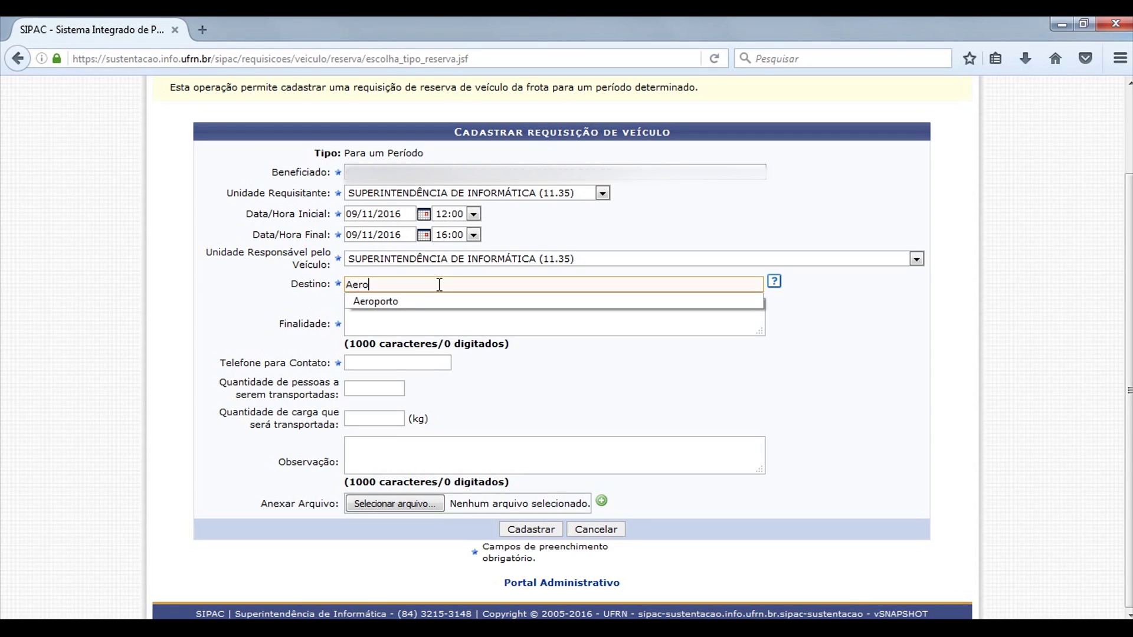
pyautogui.write('porto')
pyautogui.press('Tab')
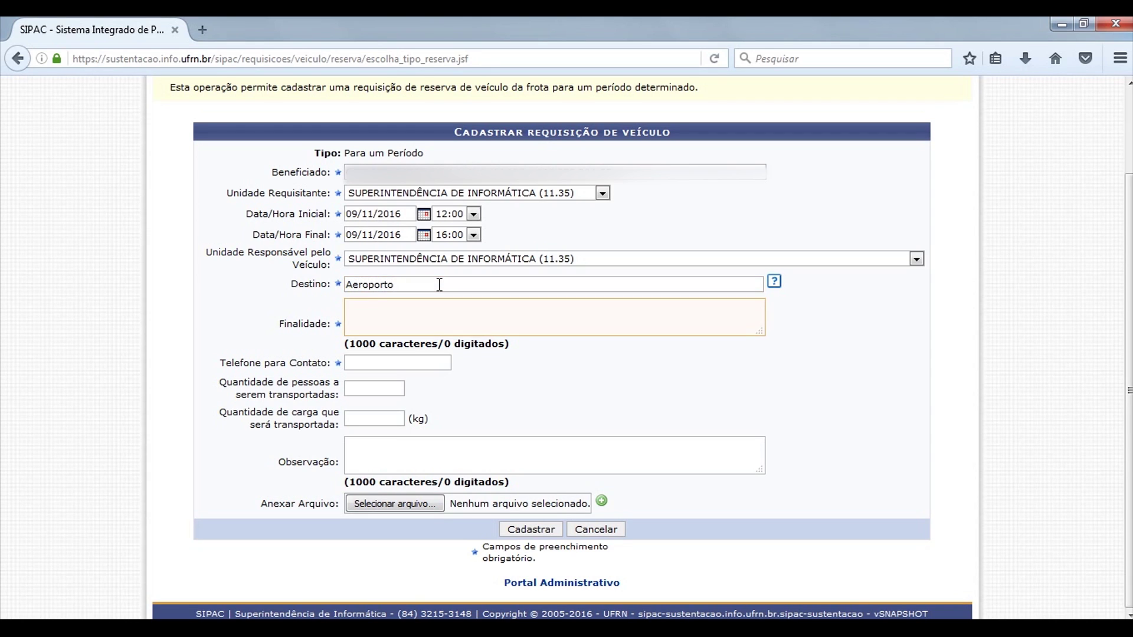
pyautogui.write('Apresentação')
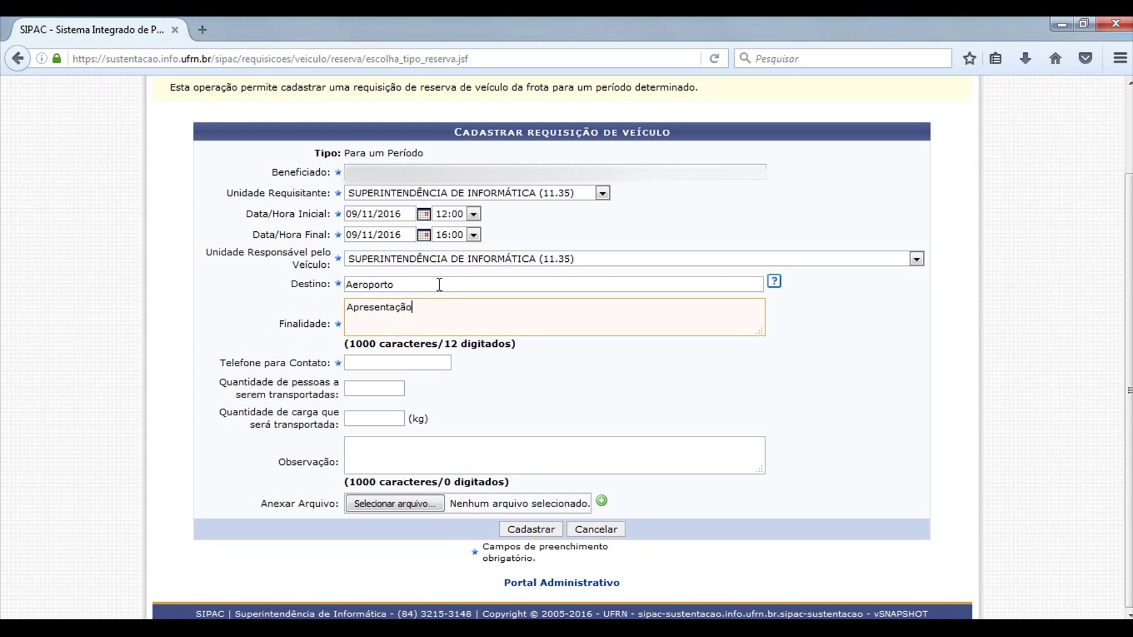
# Fill in the contact phone number and set the number of people to transport to 1
pyautogui.click(379, 362)
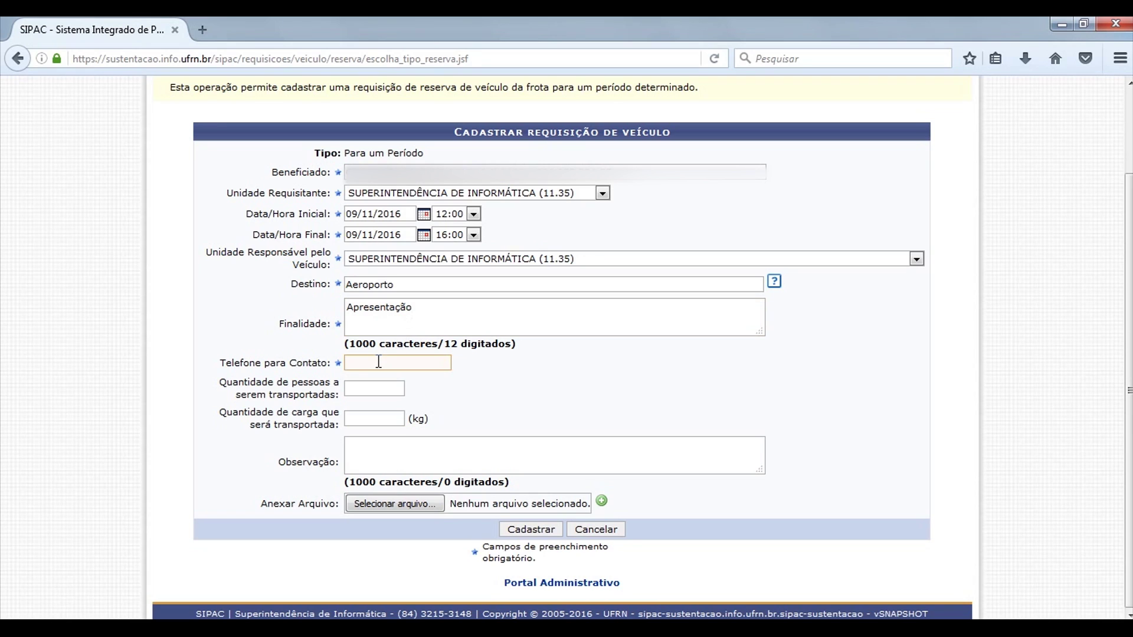
pyautogui.write('(99) 9999-99999')
pyautogui.click(528, 366)
pyautogui.write('1')
pyautogui.click(417, 444)
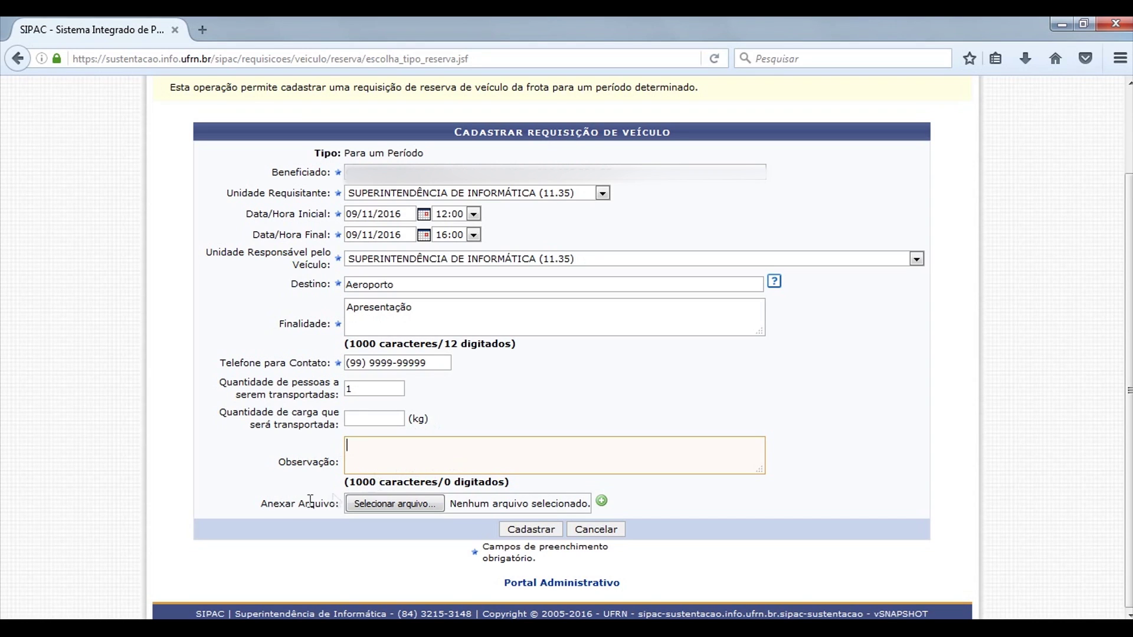
# Submit the vehicle reservation request and check its Status on the receipt
pyautogui.click(540, 528)
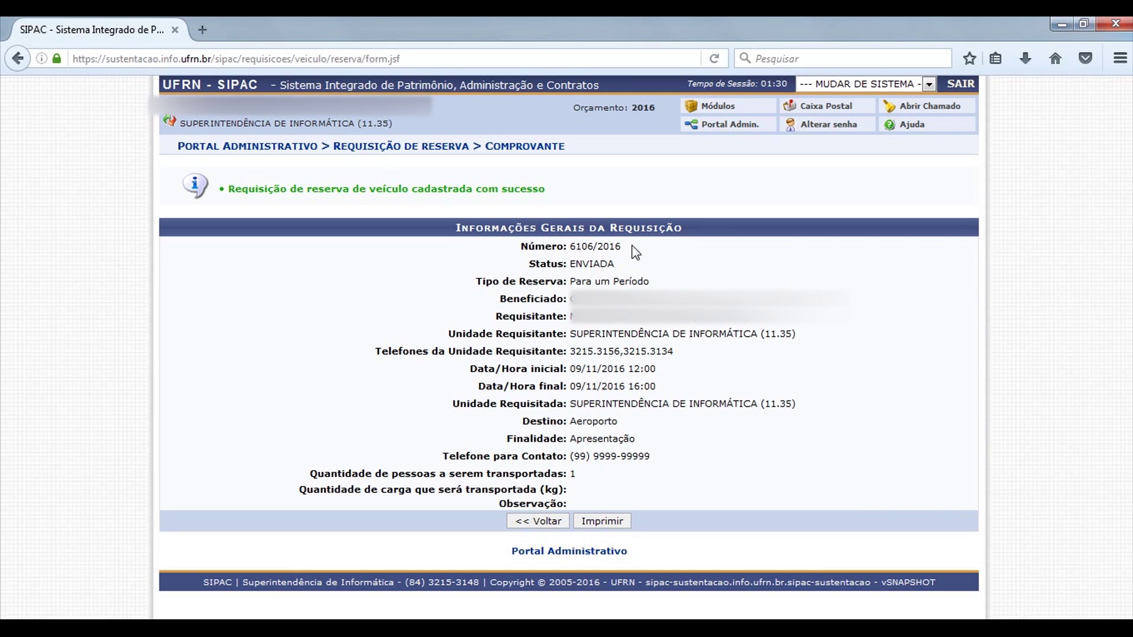
pyautogui.moveTo(528, 266); pyautogui.dragTo(614, 262)
pyautogui.click(636, 263)
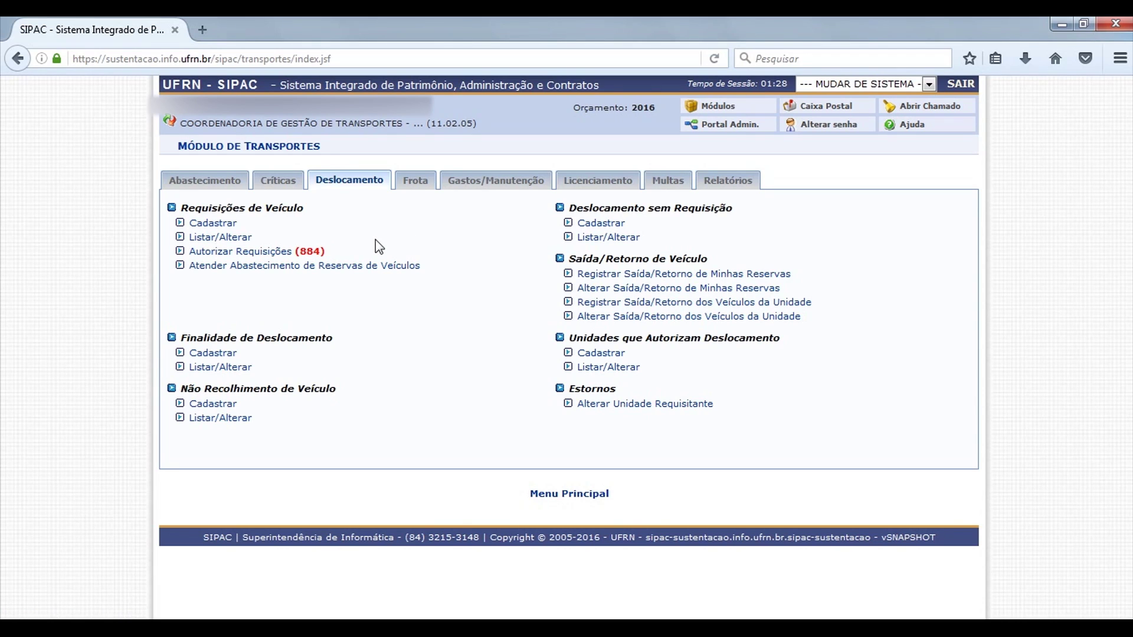
# Open Autorizar Requisições under Requisições de Veículo in the Transportes module and view the list of pending reservation requests
pyautogui.click(259, 251)
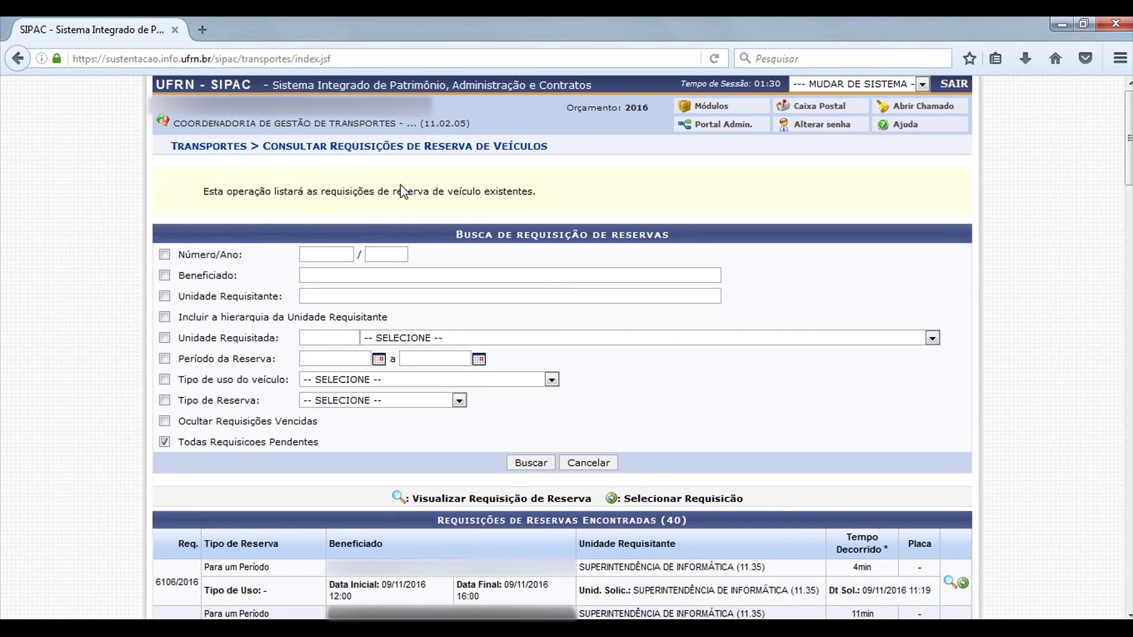
pyautogui.scroll(-5, 402, 192)
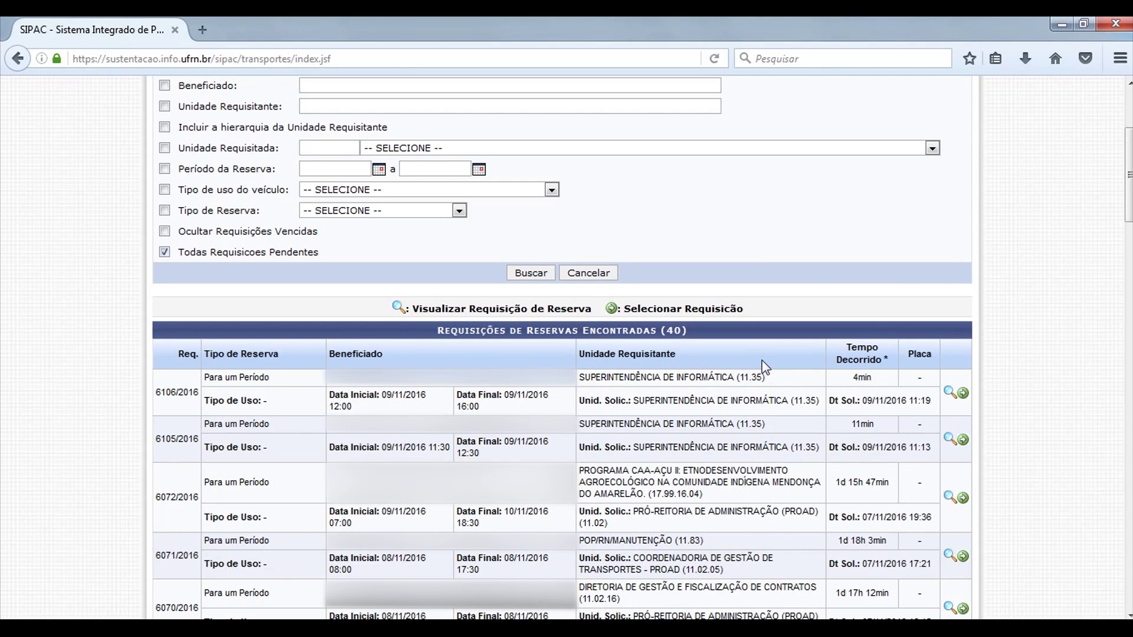
# Select the newest pending reservation request, for 09/11/2016 12:00 to 16:00, and browse the vehicles available for it
pyautogui.click(963, 394)
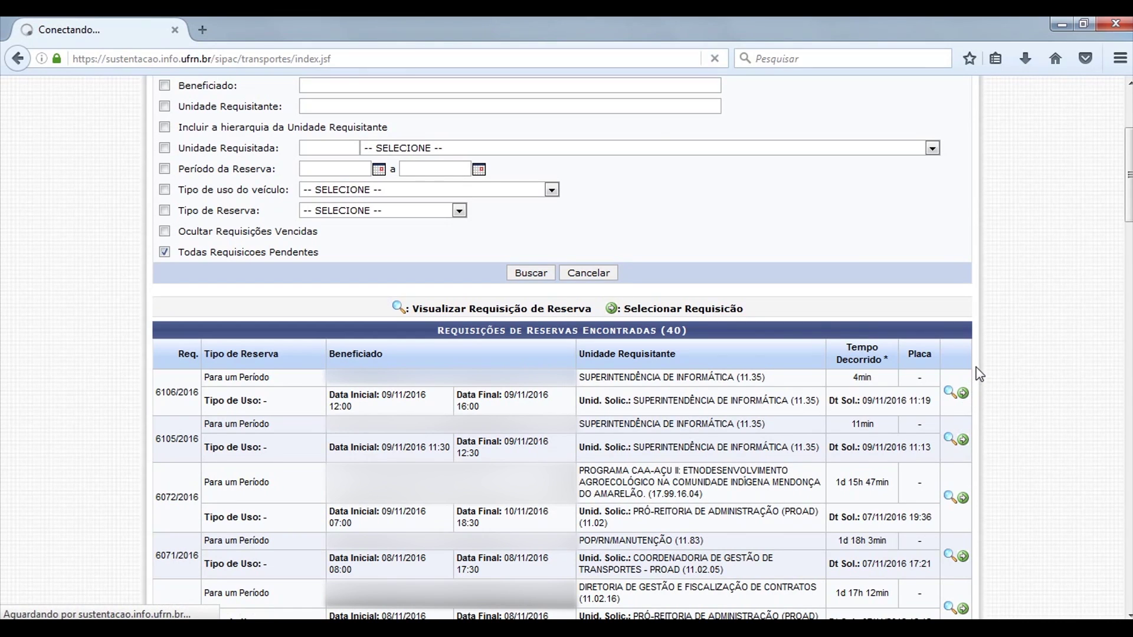
pyautogui.scroll(-3, 903, 299)
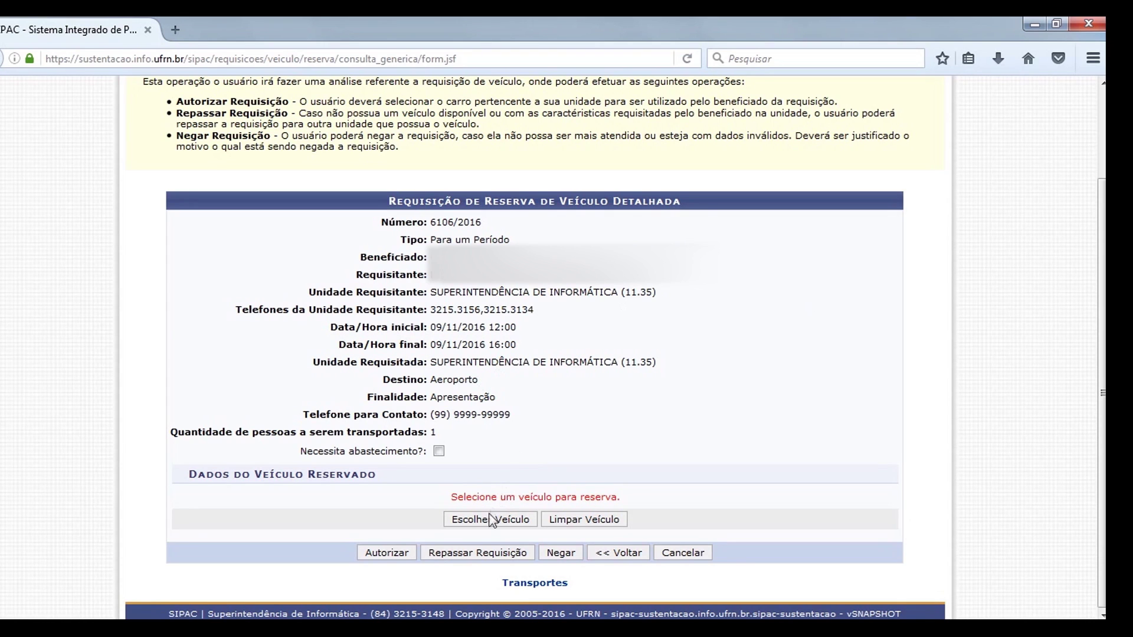
pyautogui.click(515, 520)
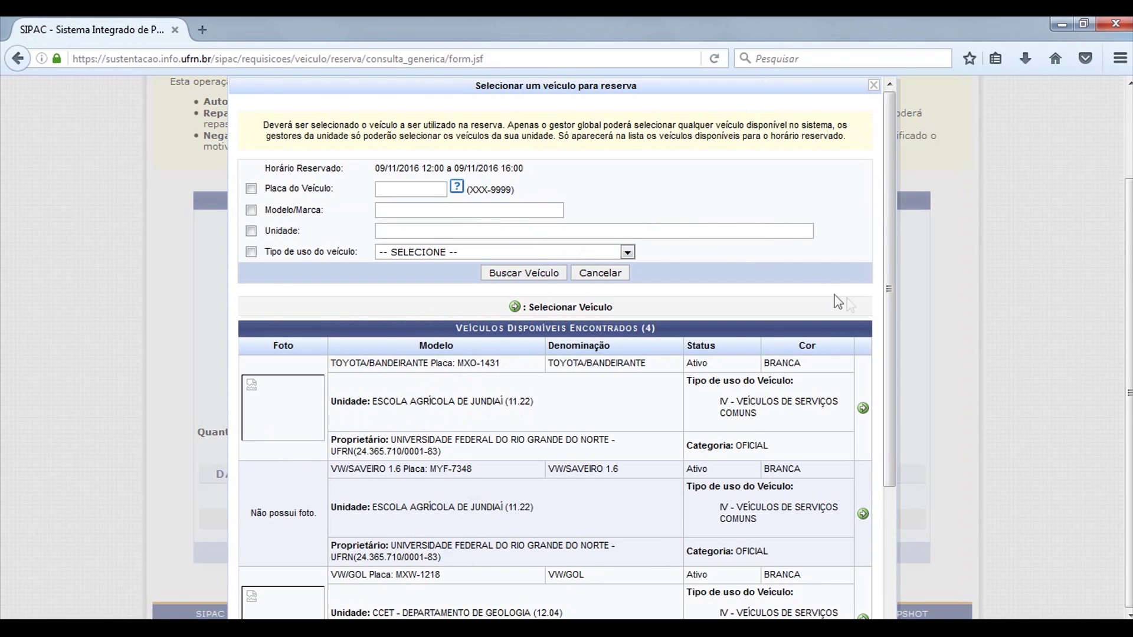
pyautogui.scroll(-1, 888, 277)
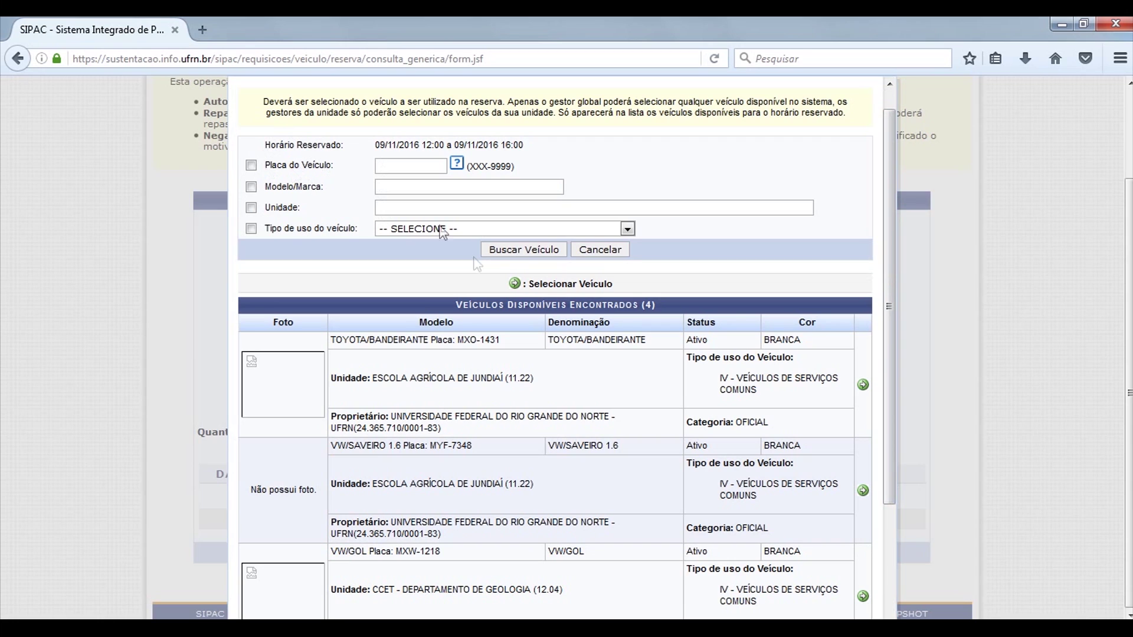
pyautogui.moveTo(888, 271); pyautogui.dragTo(890, 426)
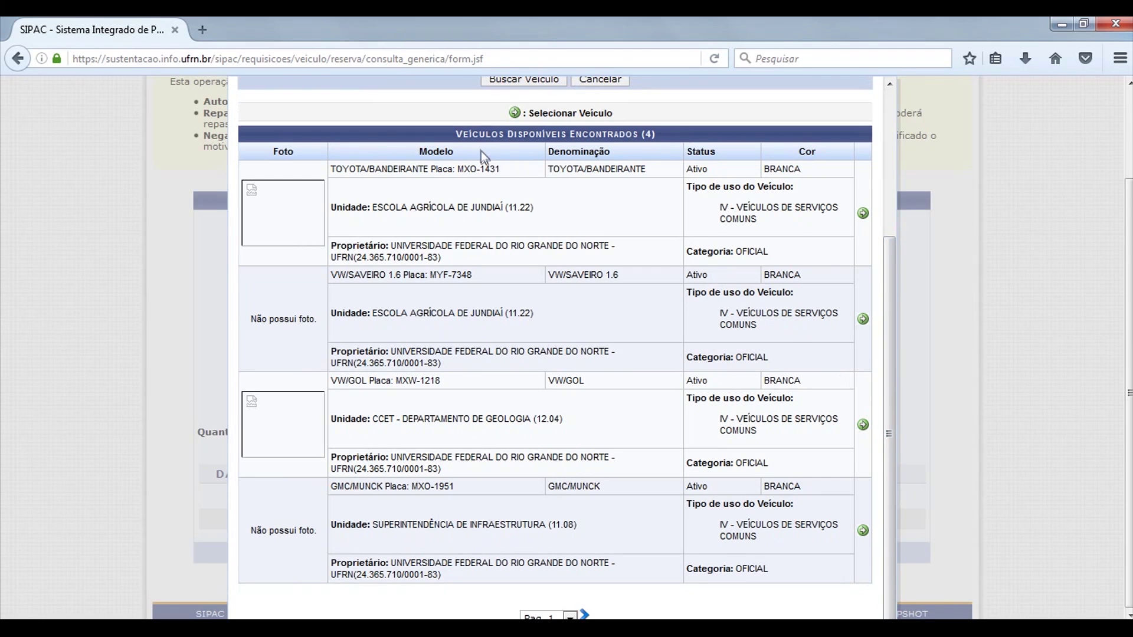
# Search the available vehicles by plate ABC-0011 and select the Toyota Hilux SW4 for the reservation
pyautogui.scroll(4, 480, 150)
pyautogui.click(393, 184)
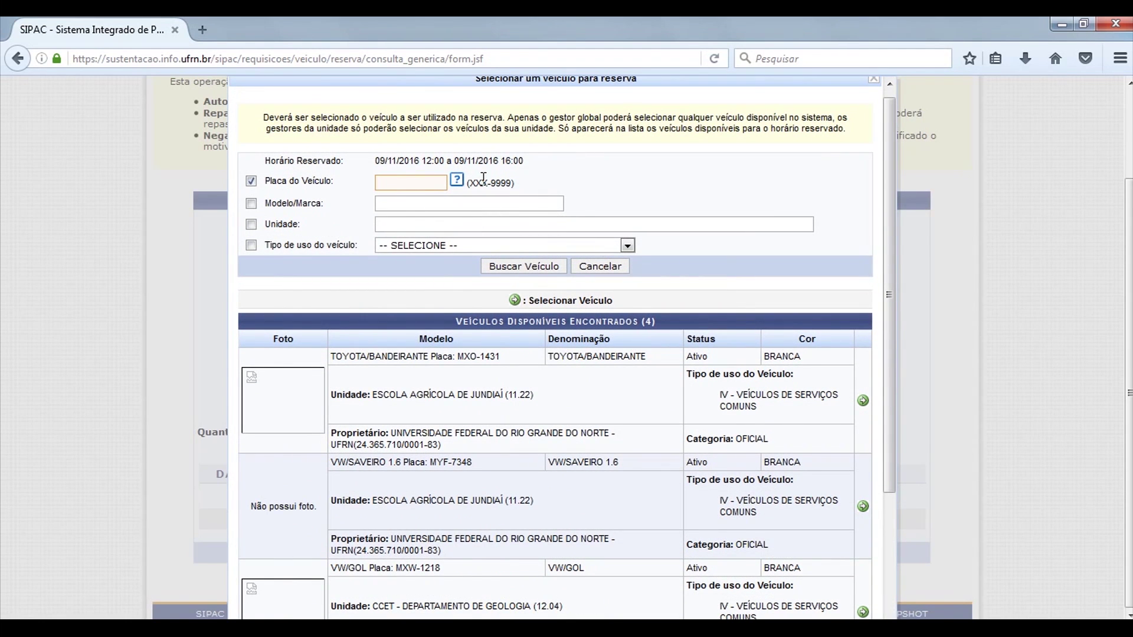
pyautogui.write('ABC')
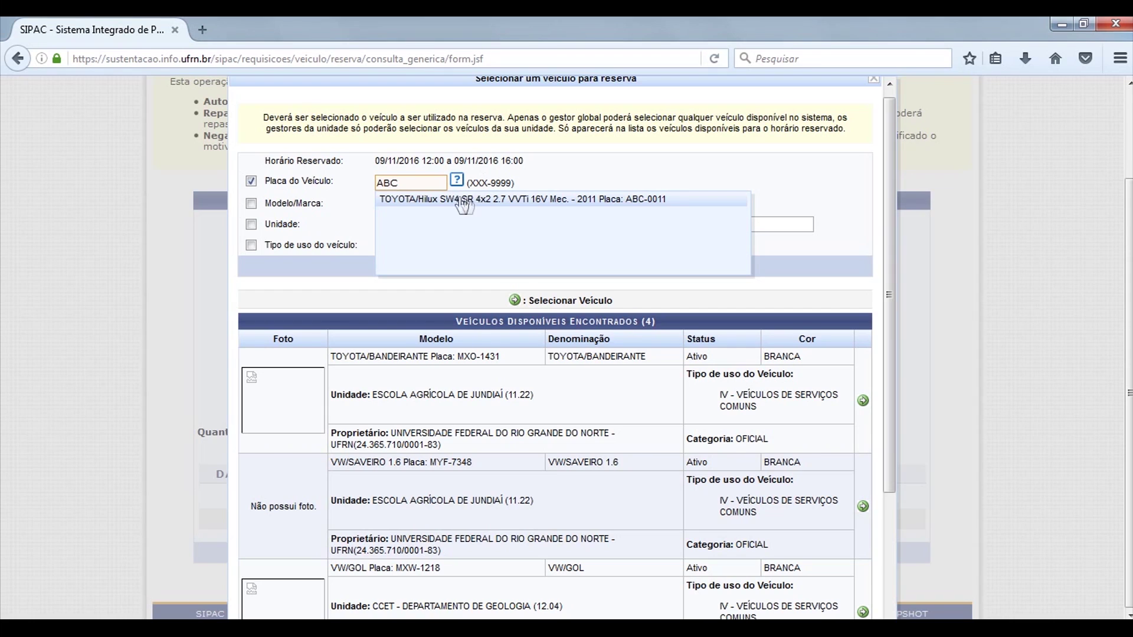
pyautogui.click(435, 201)
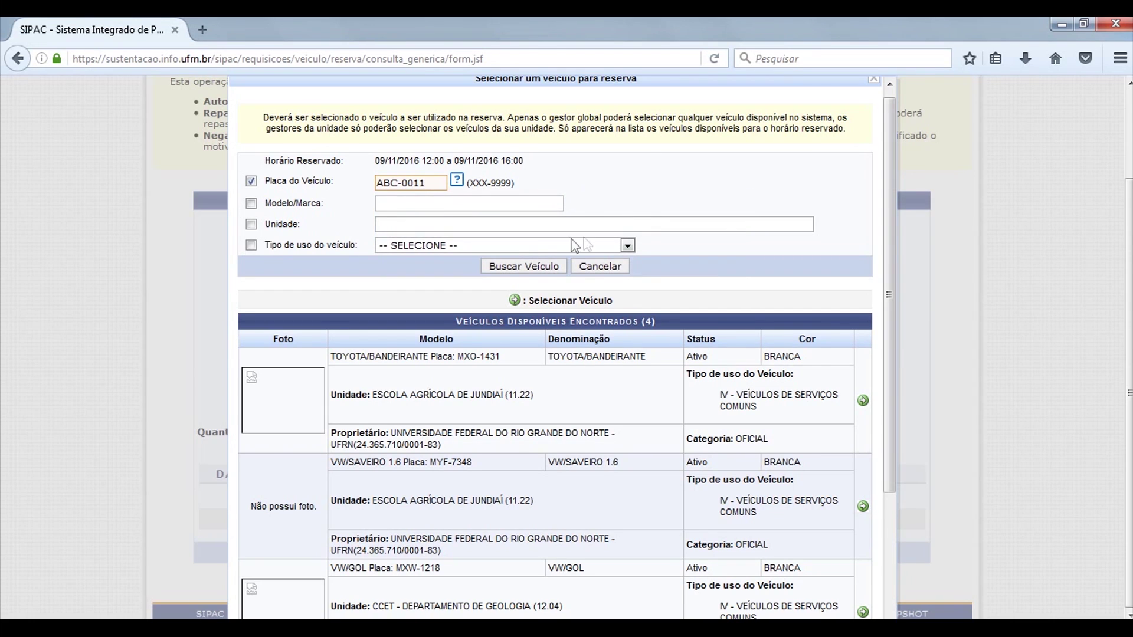
pyautogui.click(519, 271)
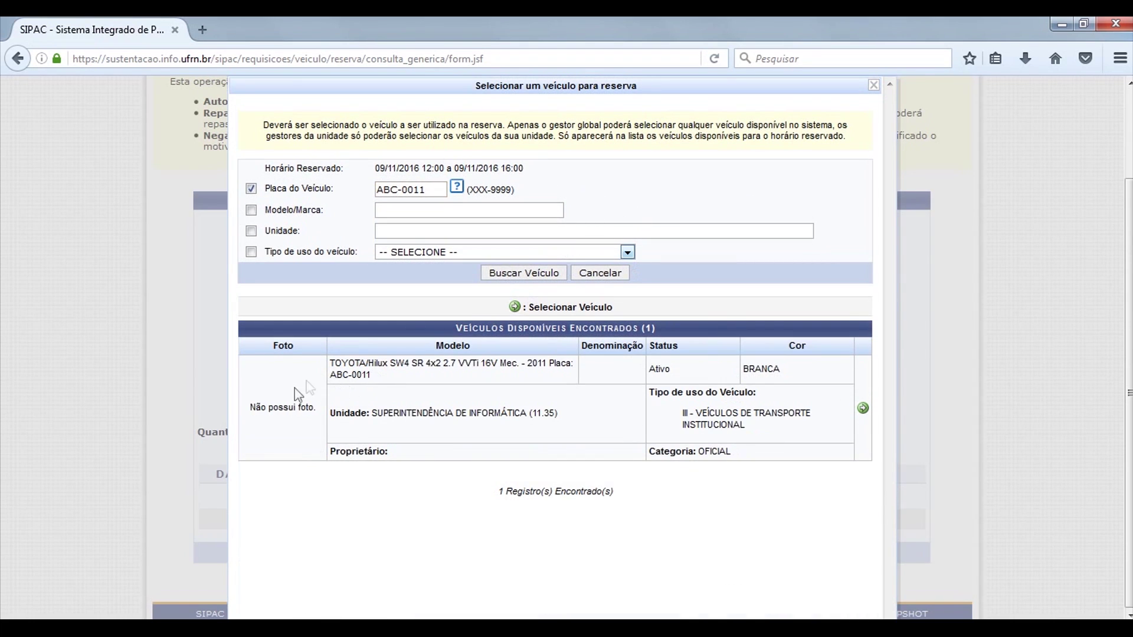
pyautogui.click(863, 408)
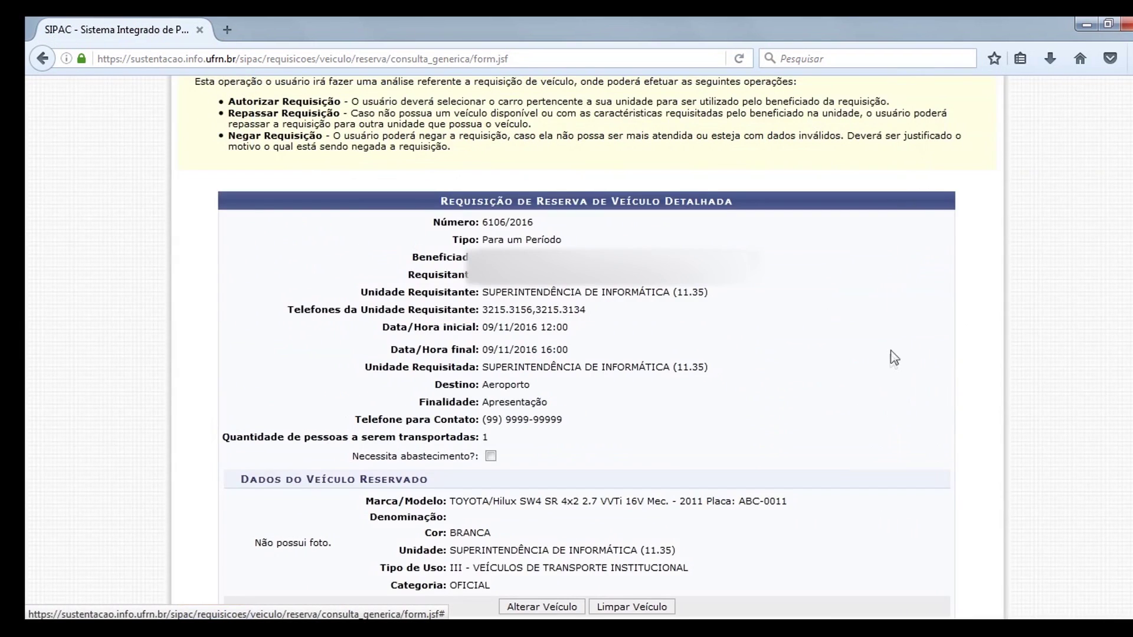
# Add the driver to the reservation by name and authorize the request
pyautogui.scroll(-3, 885, 317)
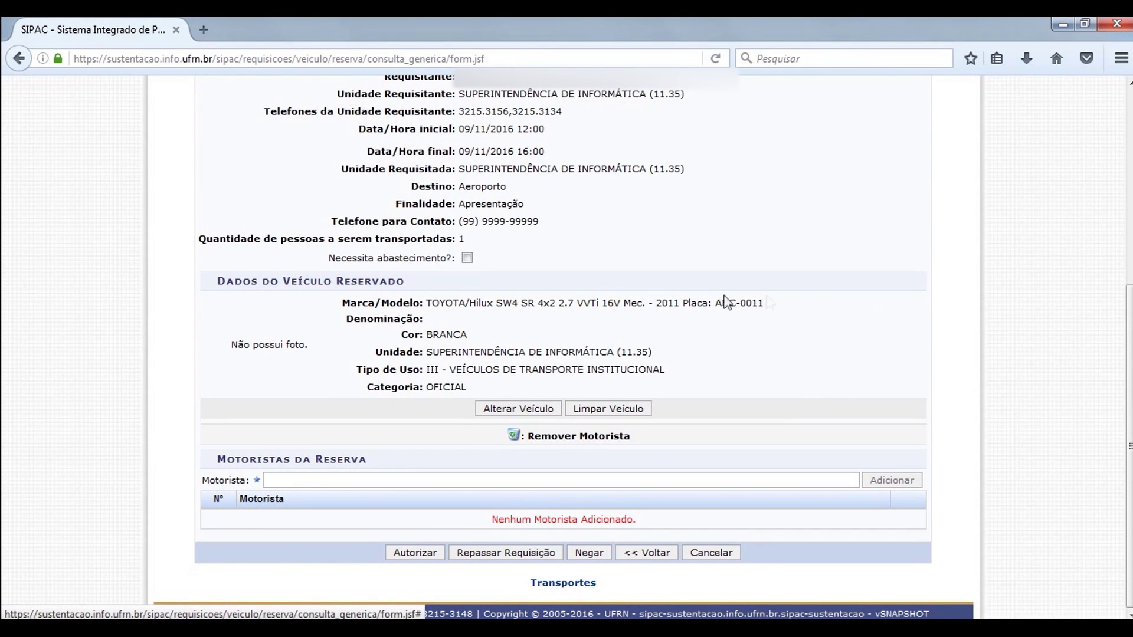
pyautogui.click(318, 480)
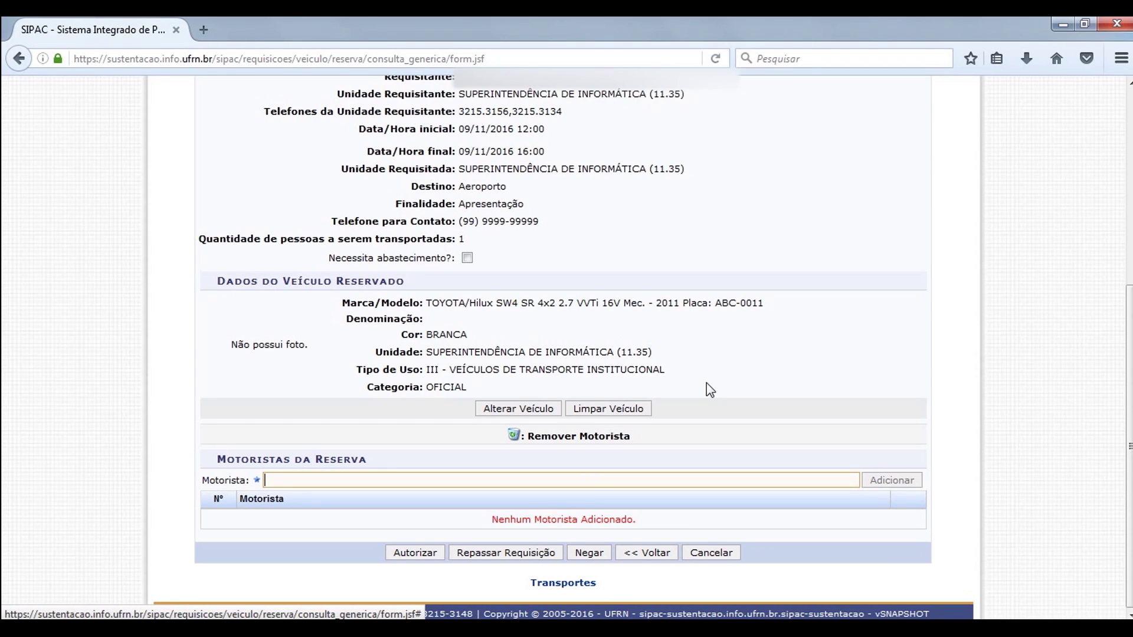
pyautogui.write('alcides')
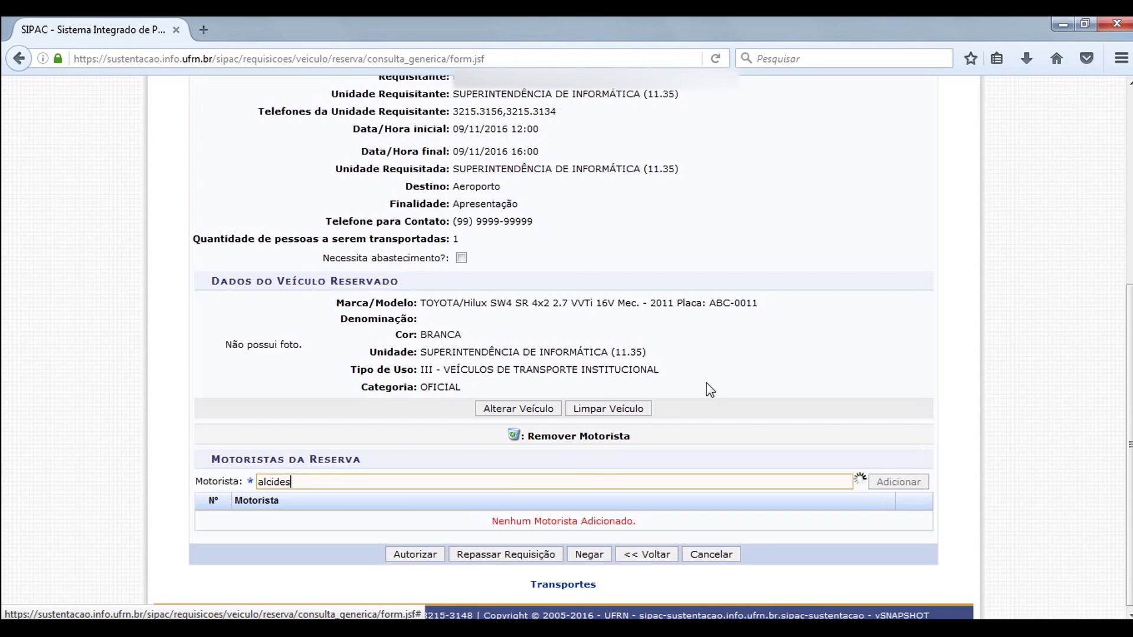
pyautogui.click(413, 502)
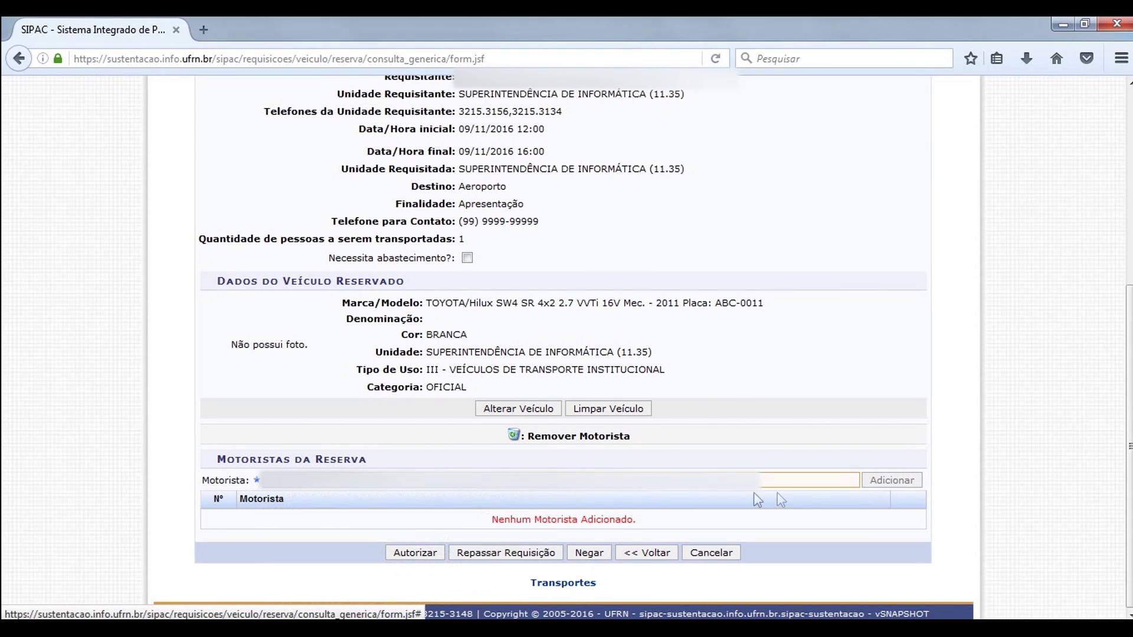
pyautogui.click(879, 481)
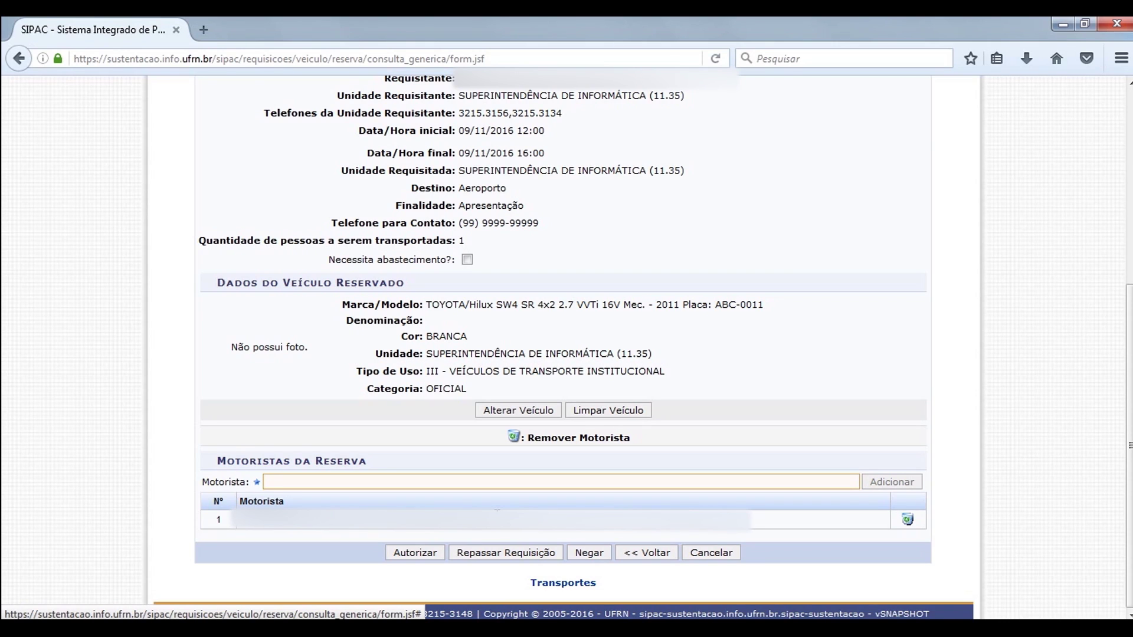
pyautogui.click(415, 555)
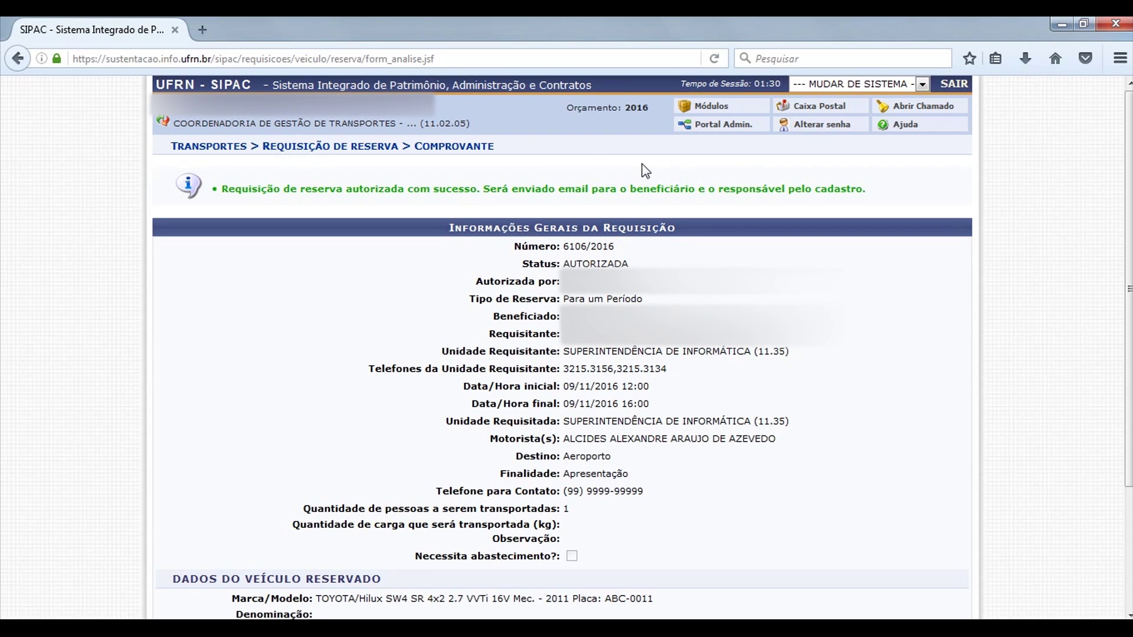
# Open Registrar Saída/Retorno dos Veículos da Unidade in the Transportes module and start the departure registration for the Hilux SW4 reservation
pyautogui.click(216, 146)
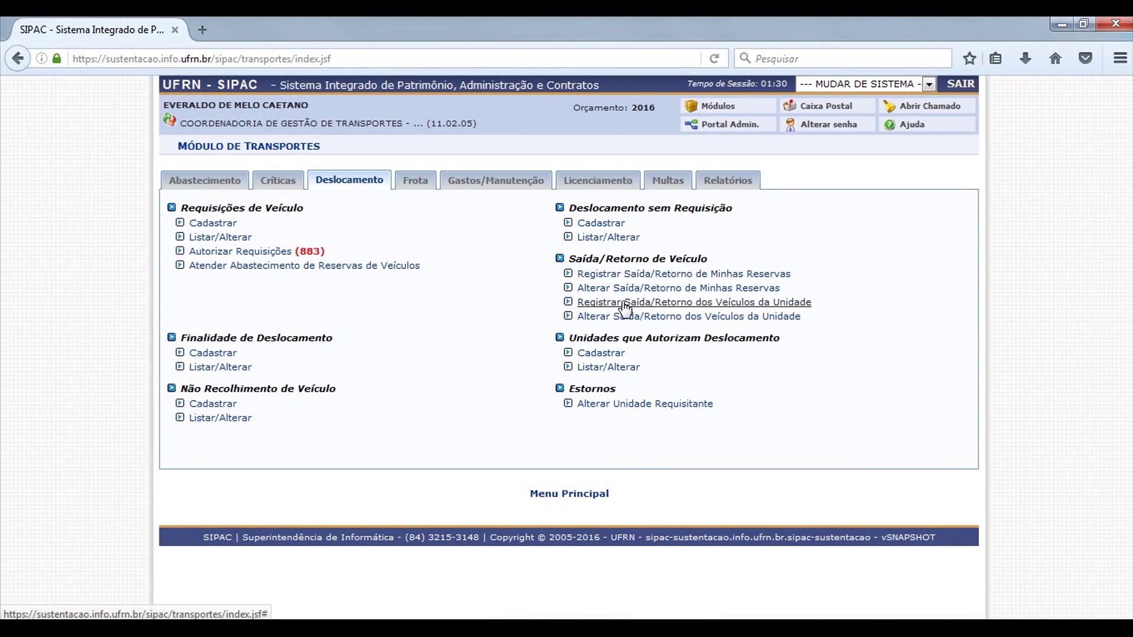
pyautogui.click(790, 303)
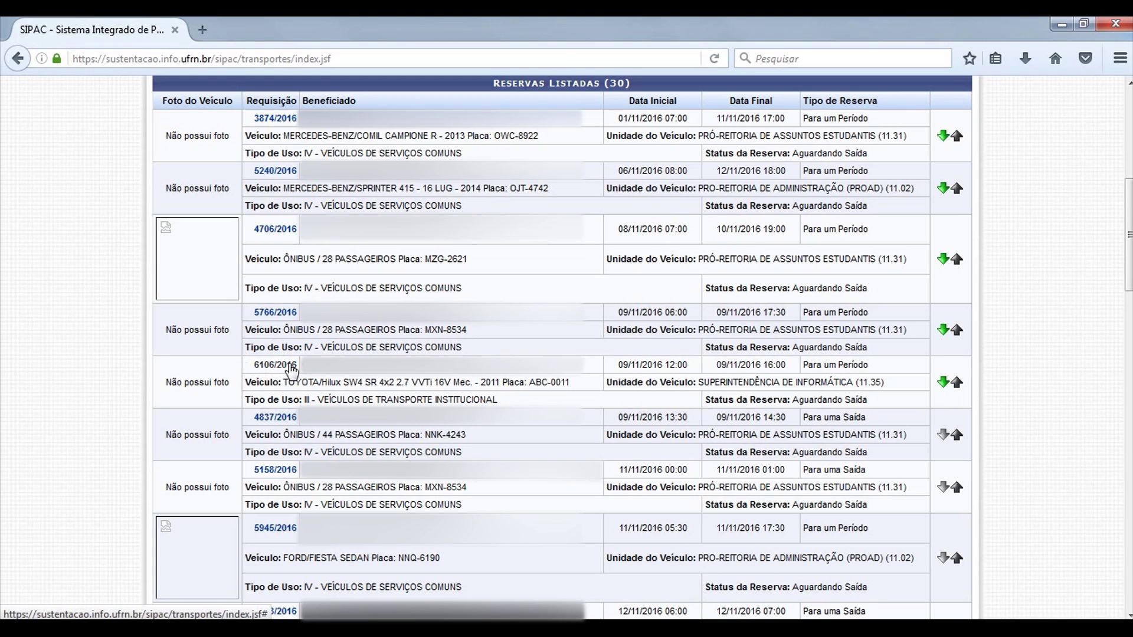
pyautogui.click(943, 382)
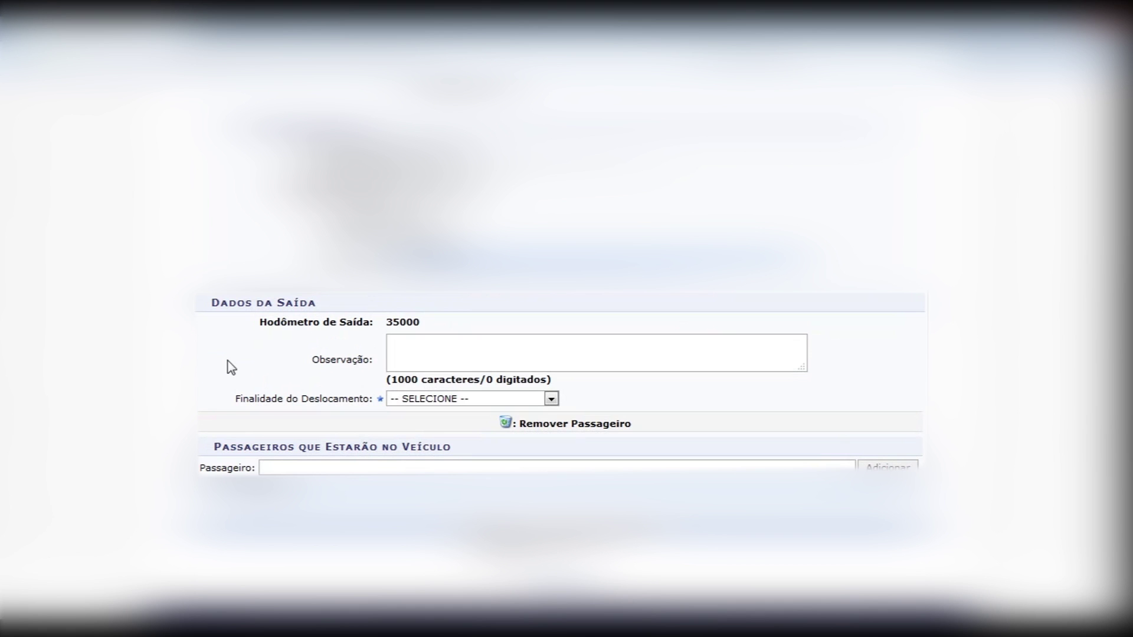
# Set the Finalidade do Deslocamento to Outros and register the vehicle's departure without passengers
pyautogui.moveTo(259, 322); pyautogui.dragTo(375, 321)
pyautogui.click(398, 322)
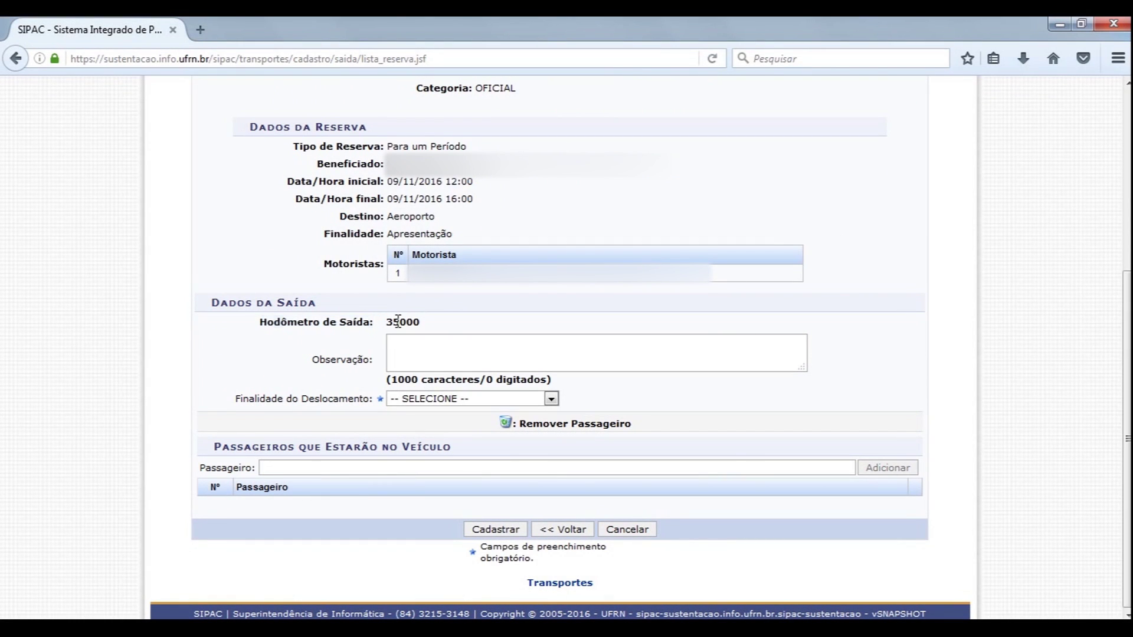
pyautogui.click(466, 400)
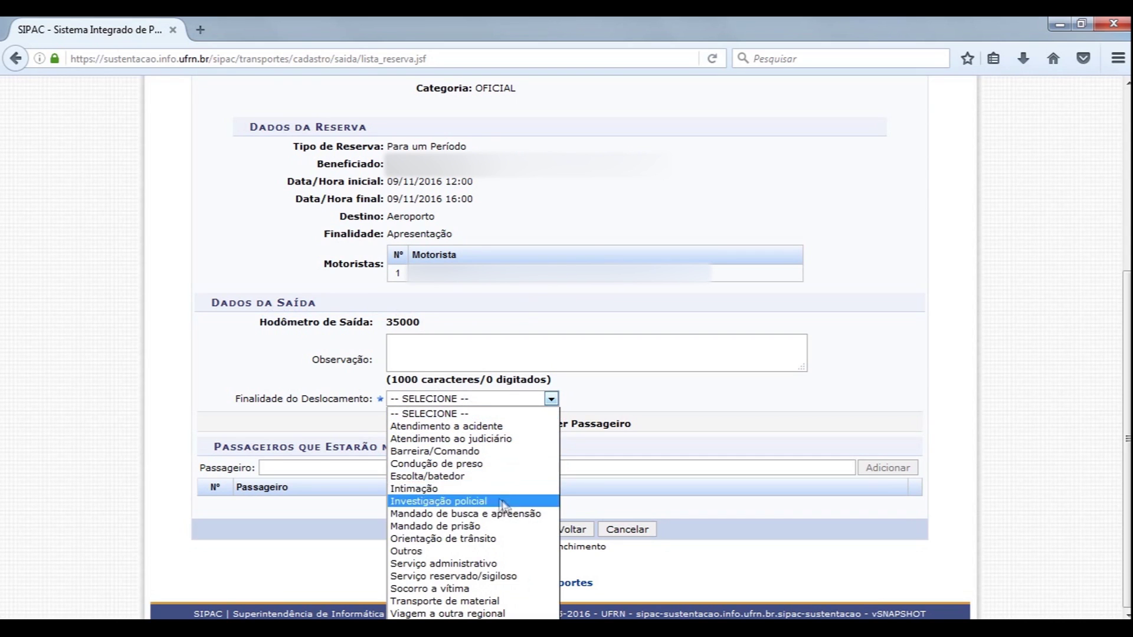
pyautogui.click(429, 550)
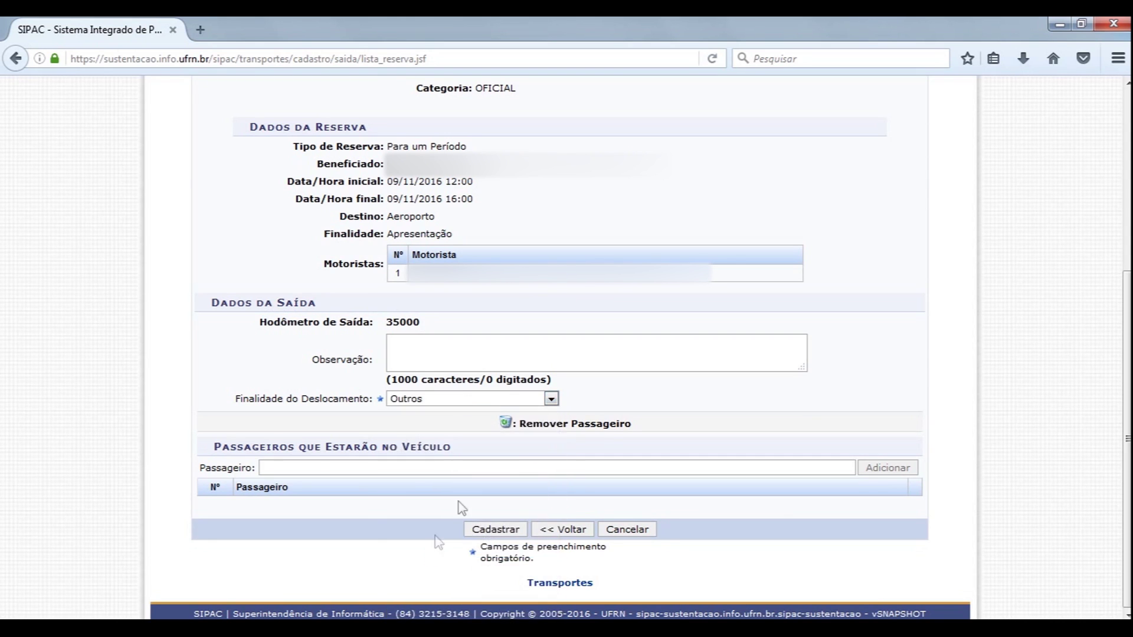
pyautogui.click(354, 470)
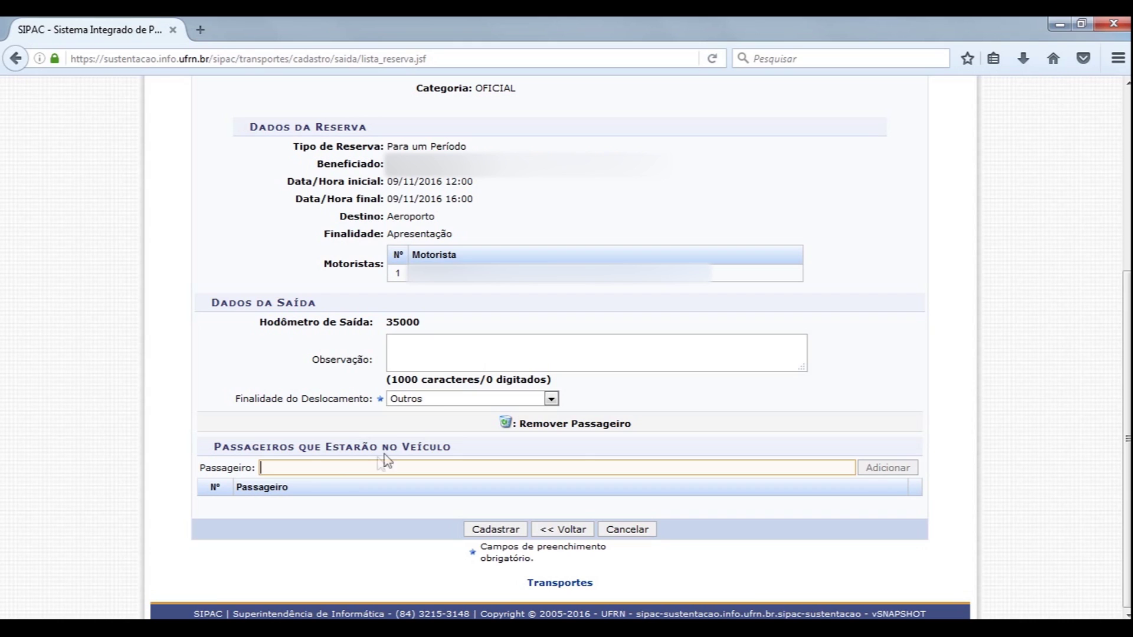
pyautogui.click(490, 530)
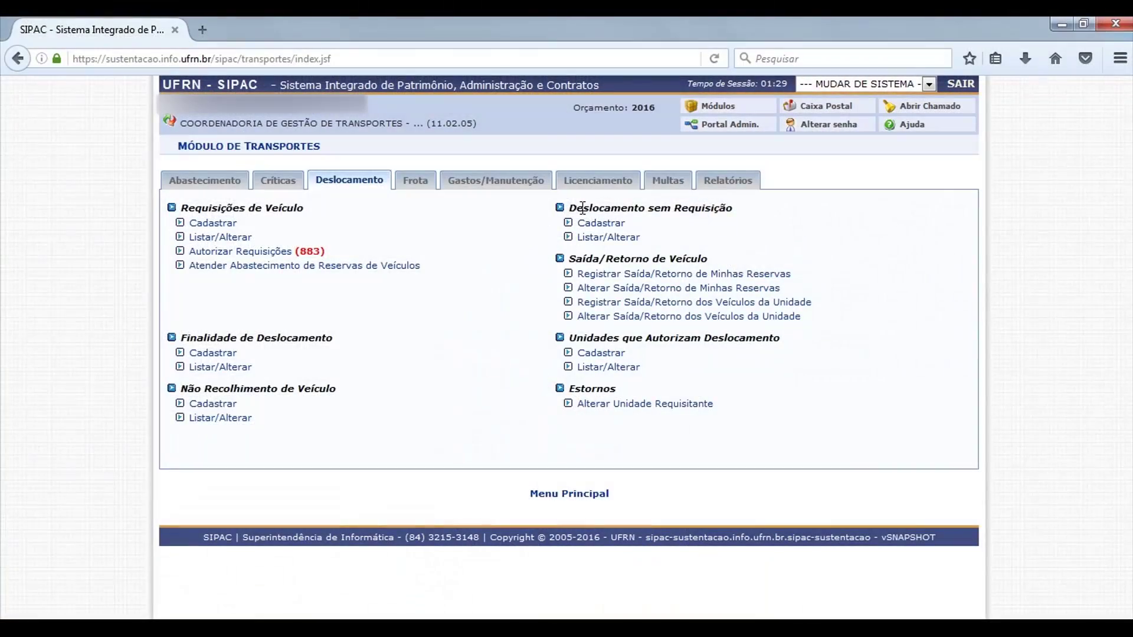
# Open the Registrar Abastecimento form in the Transportes module and examine the refuelling data it asks for
pyautogui.moveTo(570, 208); pyautogui.dragTo(697, 205)
pyautogui.click(791, 206)
pyautogui.click(209, 183)
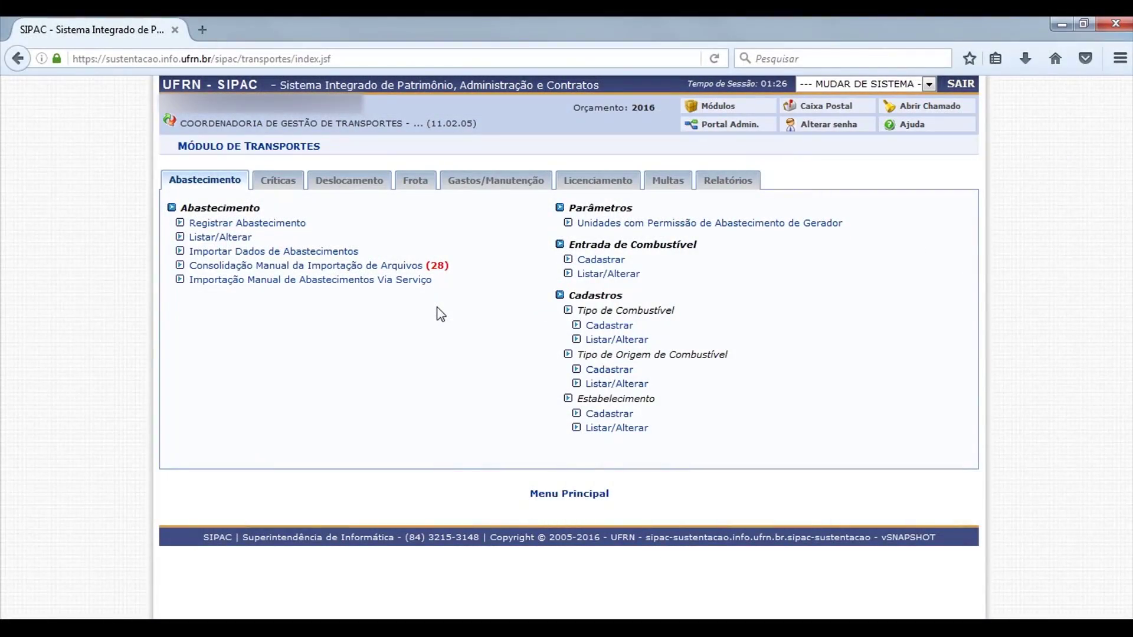
pyautogui.doubleClick(258, 206)
pyautogui.click(278, 210)
pyautogui.click(277, 224)
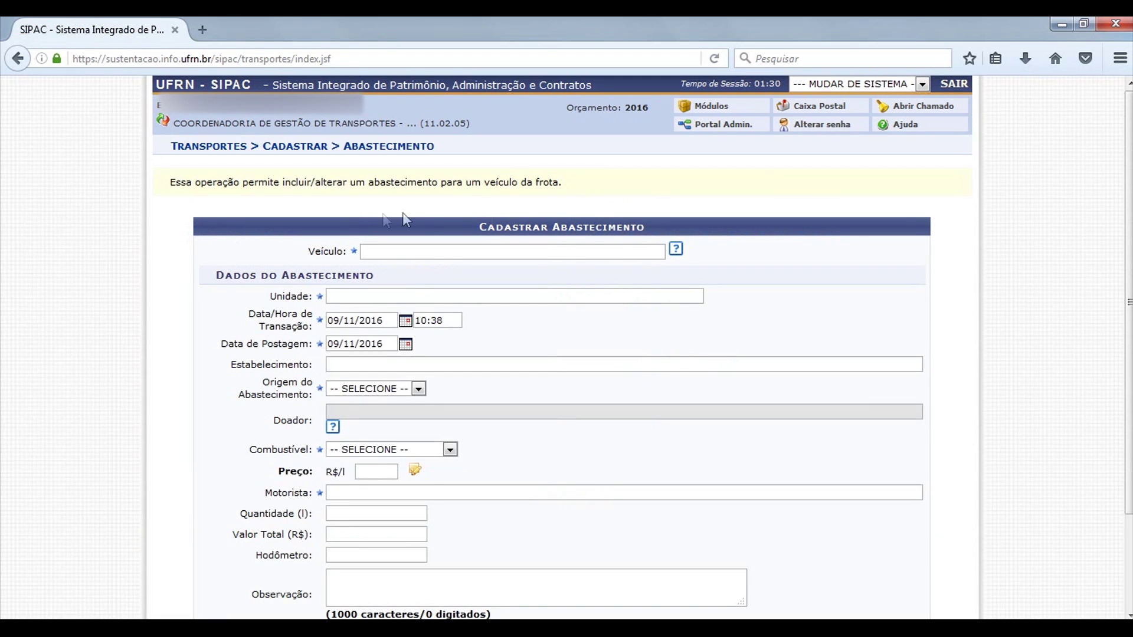
pyautogui.scroll(-3, 562, 346)
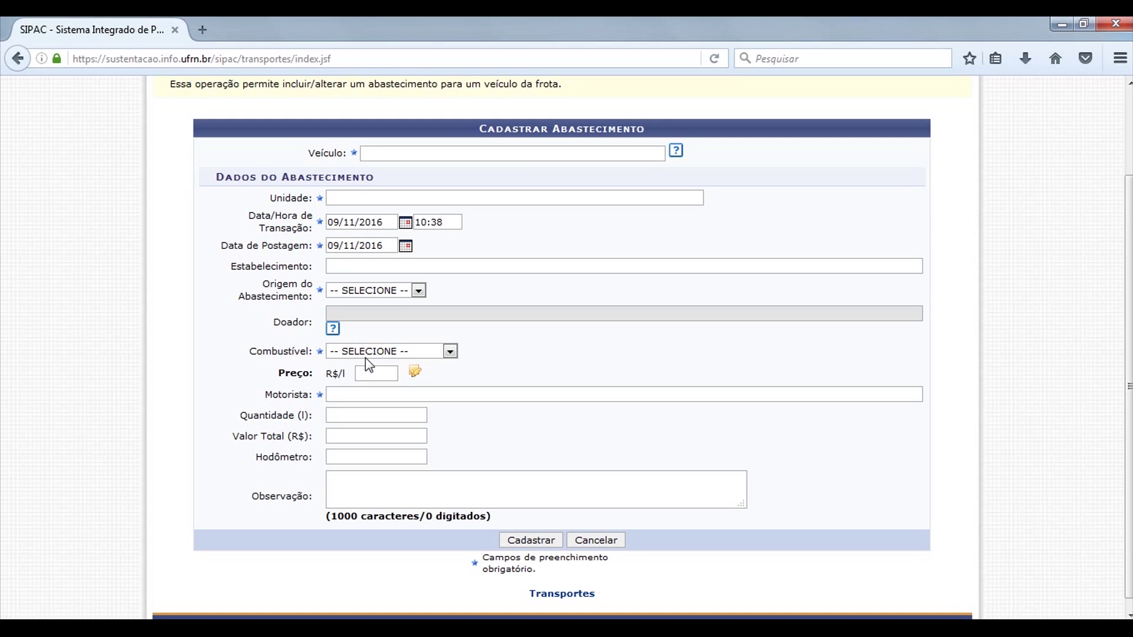
pyautogui.scroll(3, 358, 303)
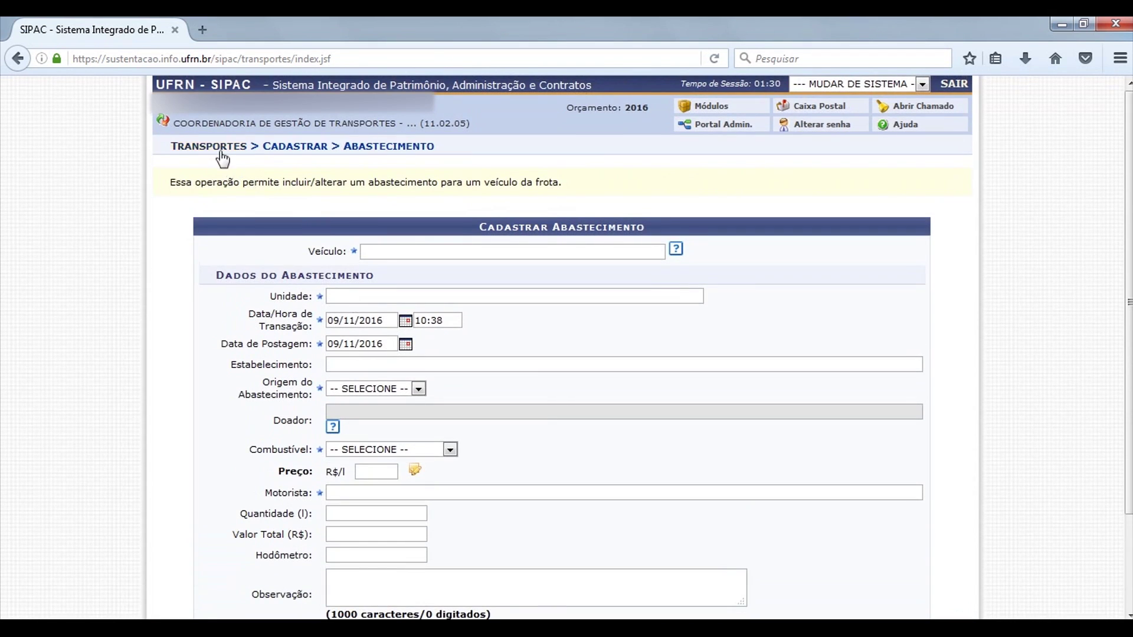
# In the Críticas de Cadastro configuration, choose the Sub-módulo ABASTECIMENTO and the Crítica Combustível incompatível, and review the other sub-module options
pyautogui.click(221, 152)
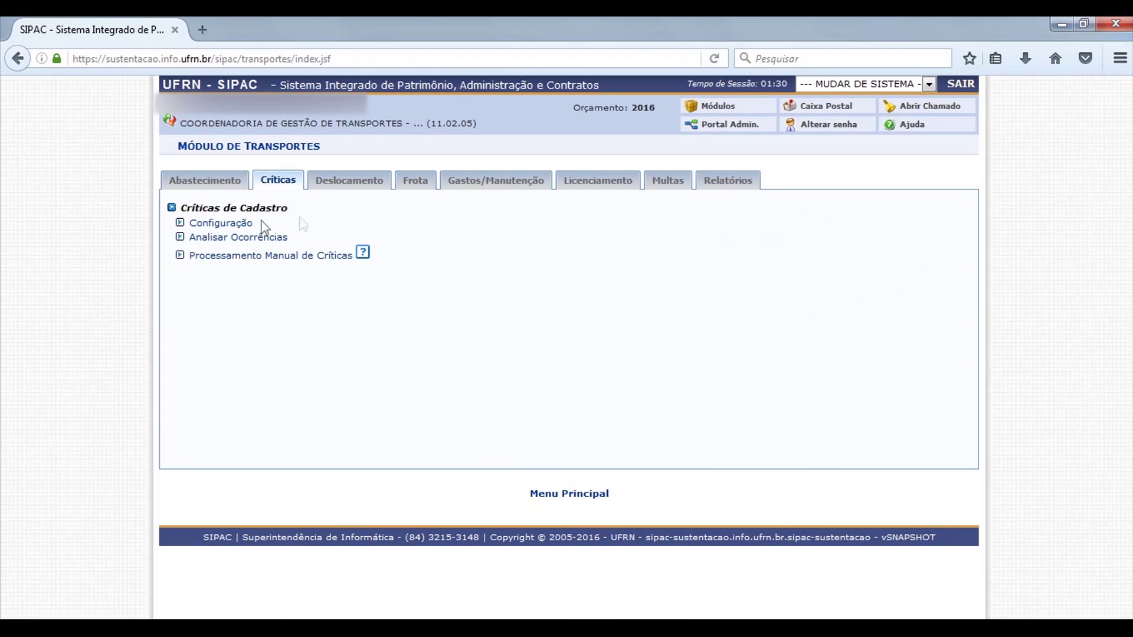
pyautogui.click(235, 225)
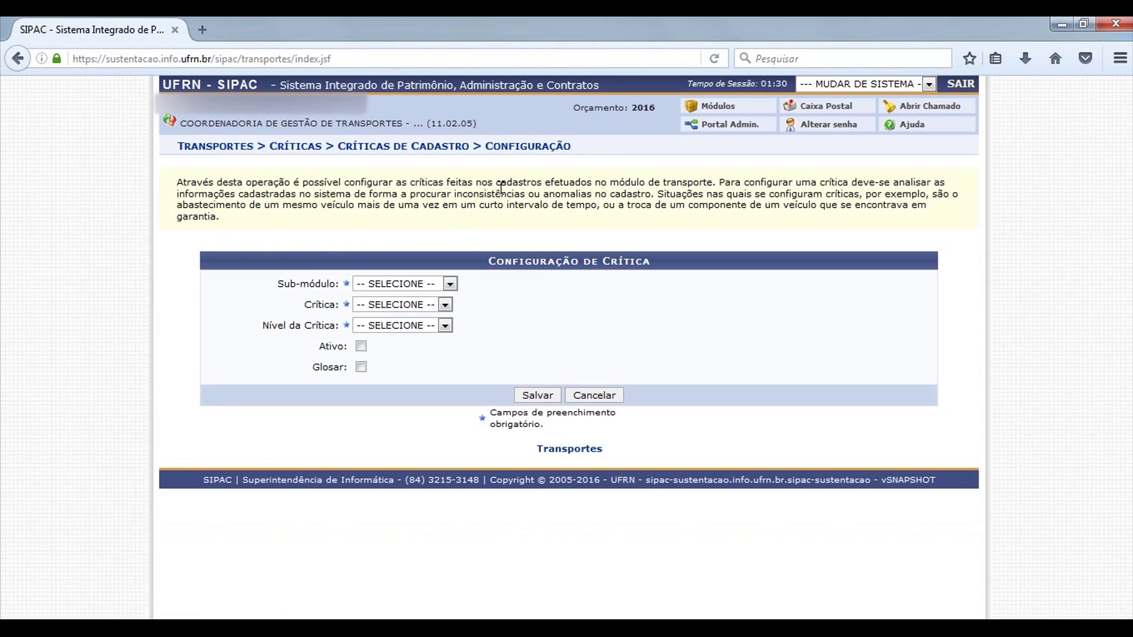
pyautogui.click(433, 283)
pyautogui.click(416, 313)
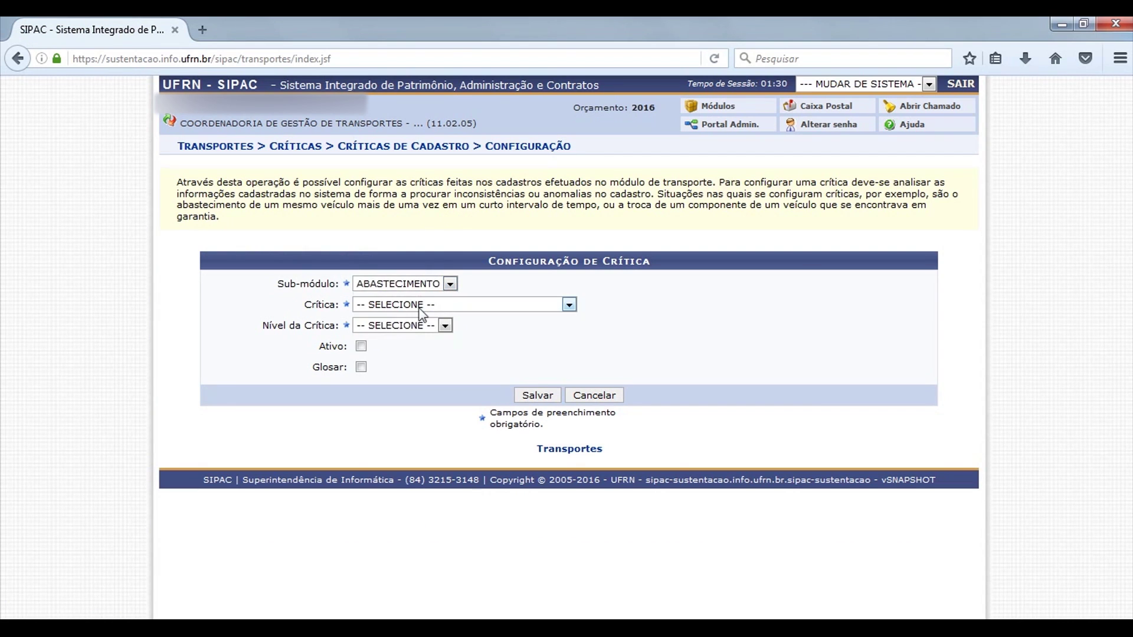
pyautogui.click(433, 304)
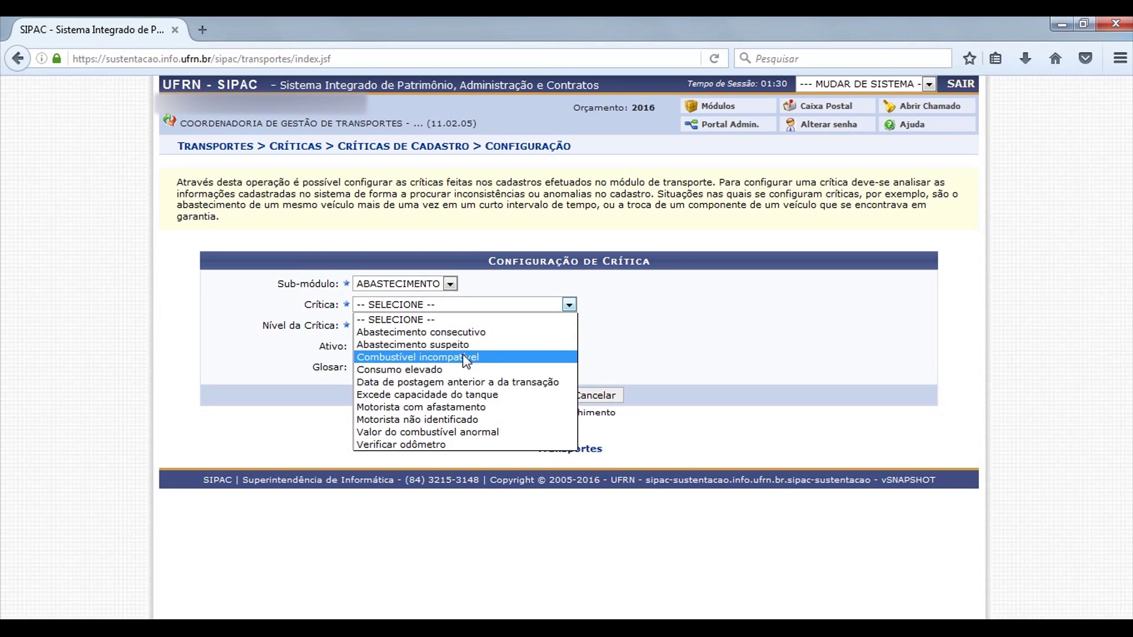
pyautogui.click(495, 356)
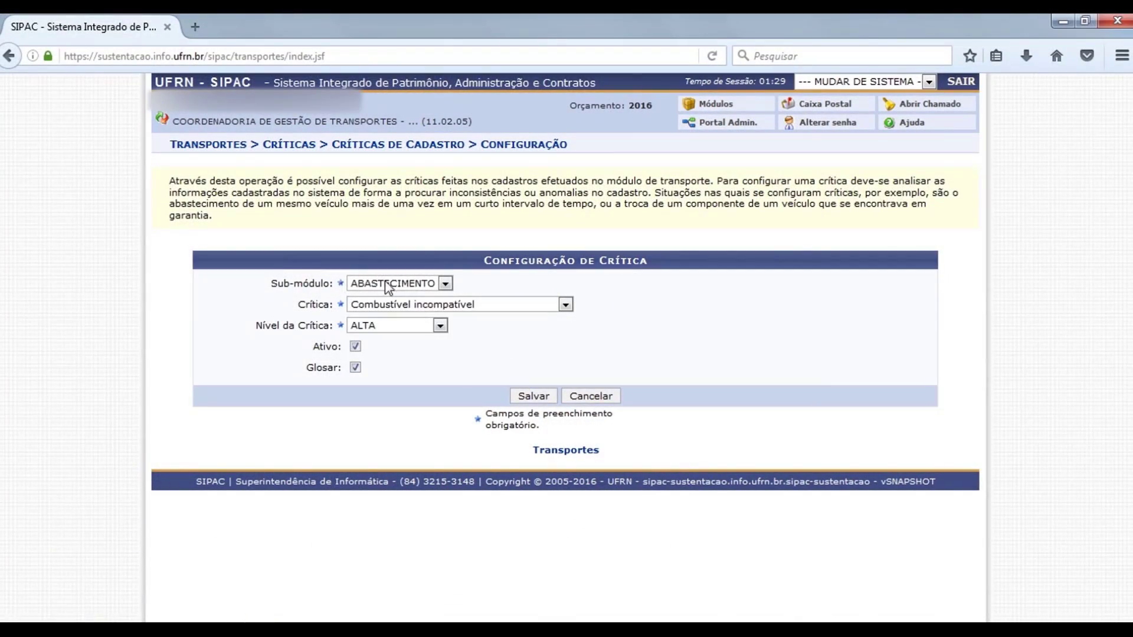
pyautogui.click(407, 285)
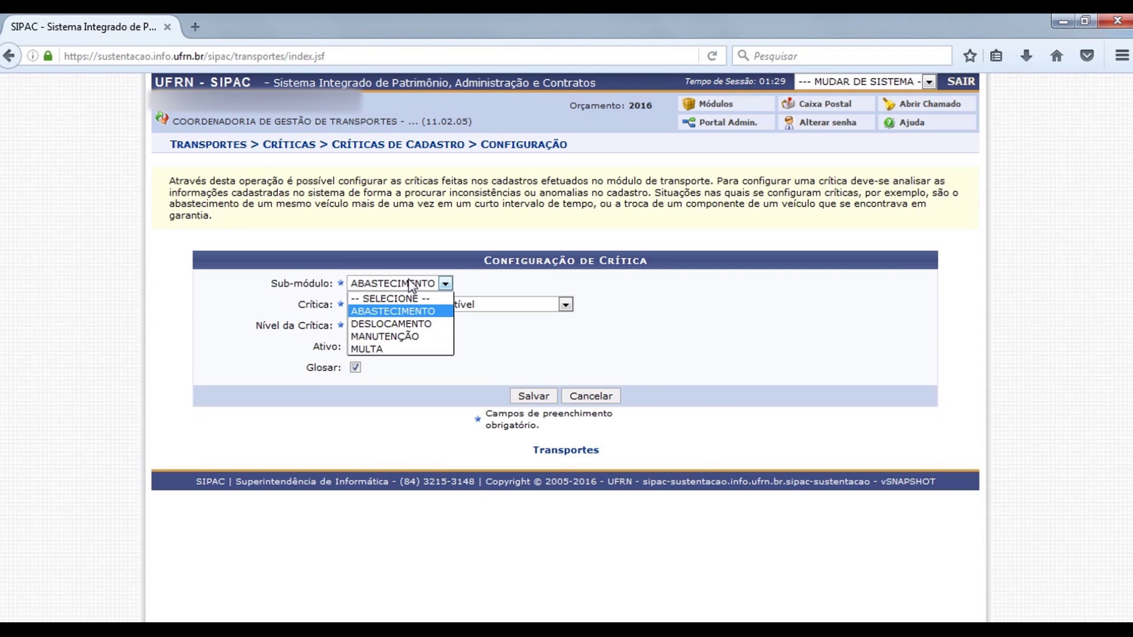
pyautogui.click(493, 242)
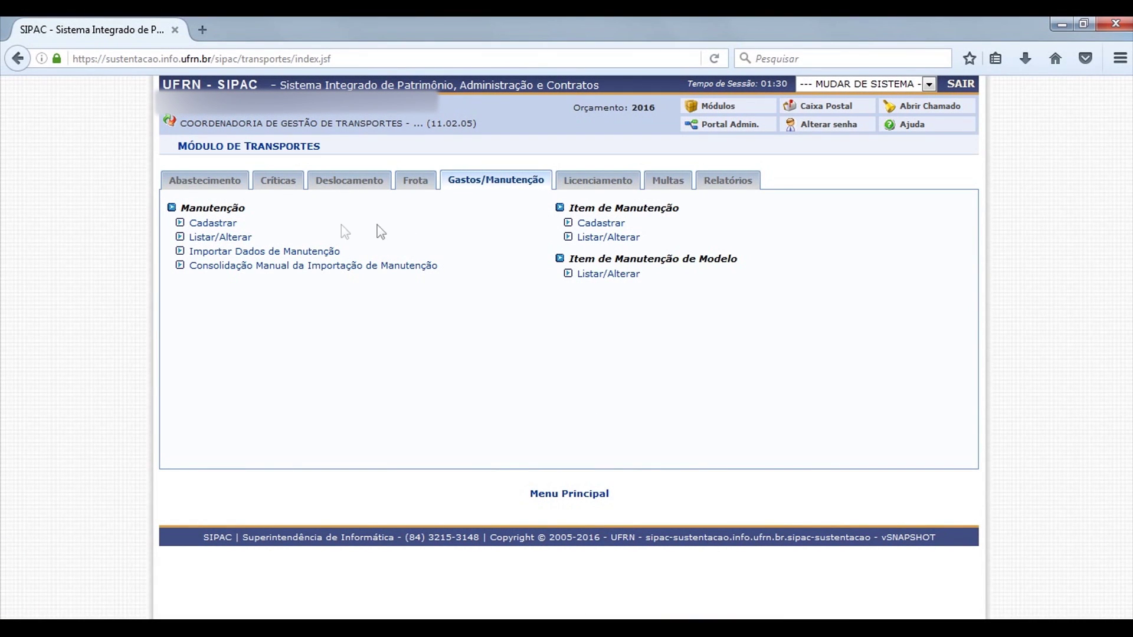
# Start a maintenance registration with Finalidade PEÇA, Data 09/11/2016 and Unidade Custo SUPERINTENDÊNCIA DE INFORMÁTICA (11.35)
pyautogui.click(228, 226)
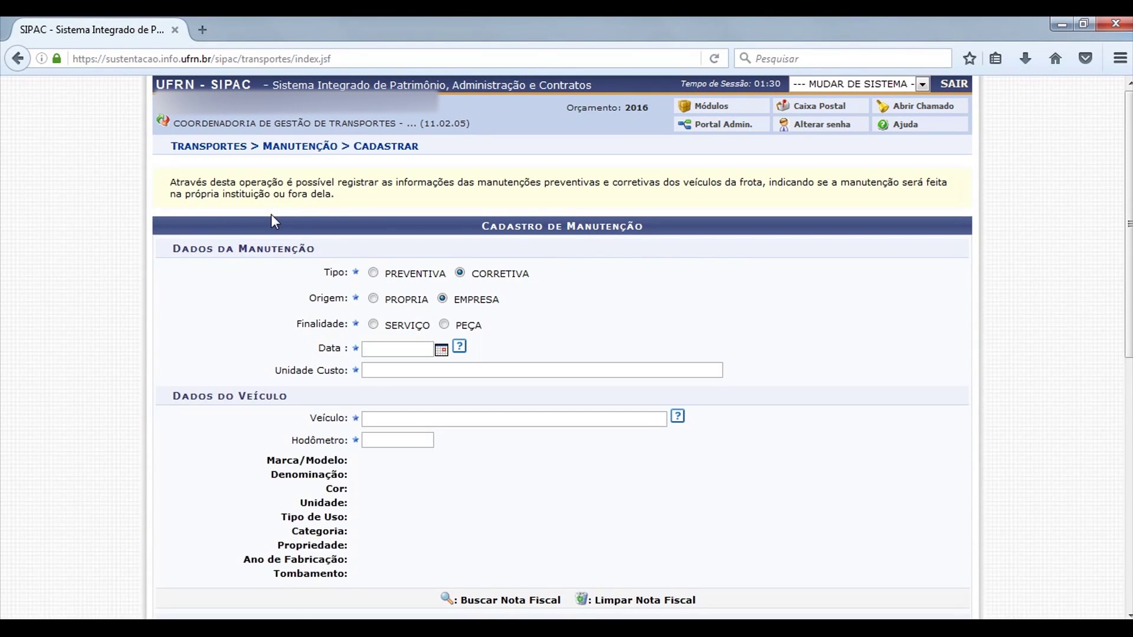
pyautogui.moveTo(1129, 159); pyautogui.dragTo(1130, 220)
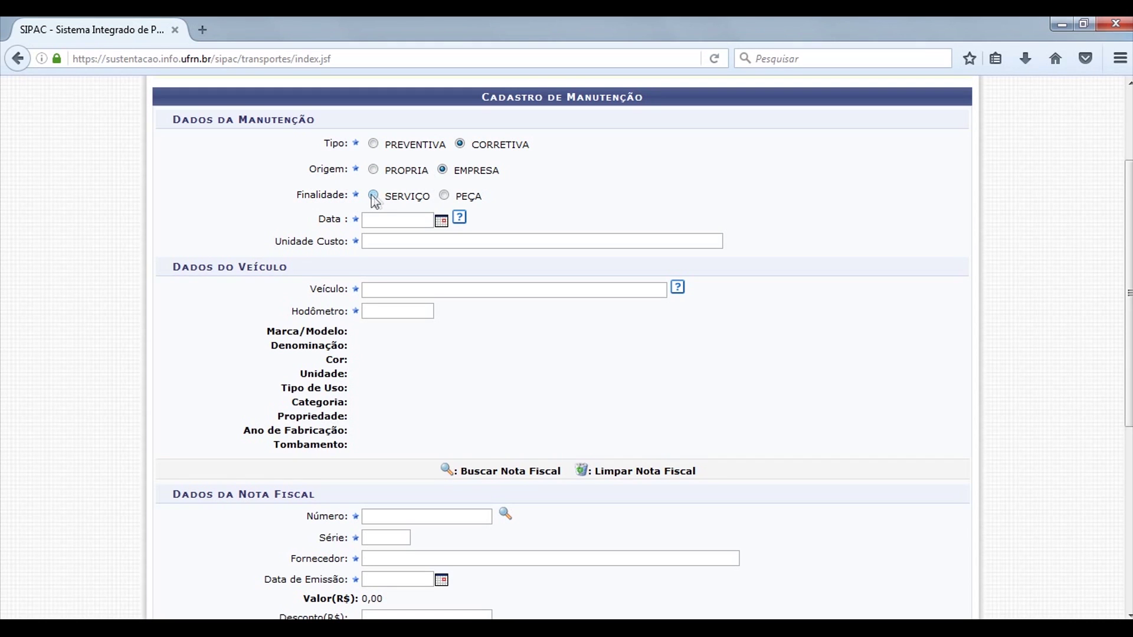
pyautogui.click(465, 200)
pyautogui.click(441, 222)
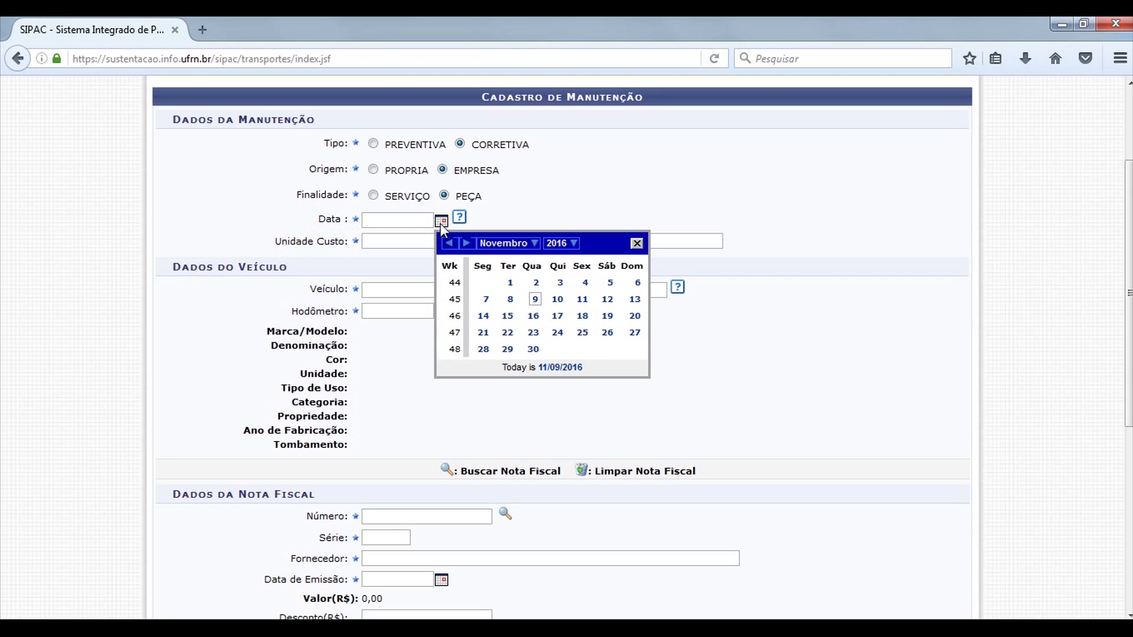
pyautogui.click(534, 298)
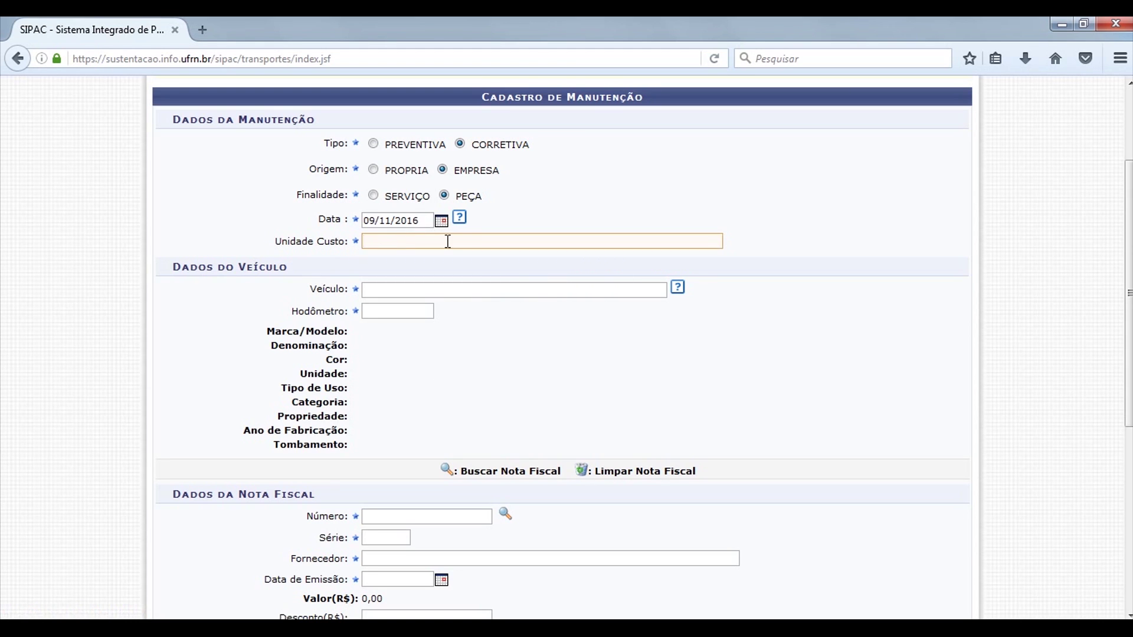
pyautogui.write('1135')
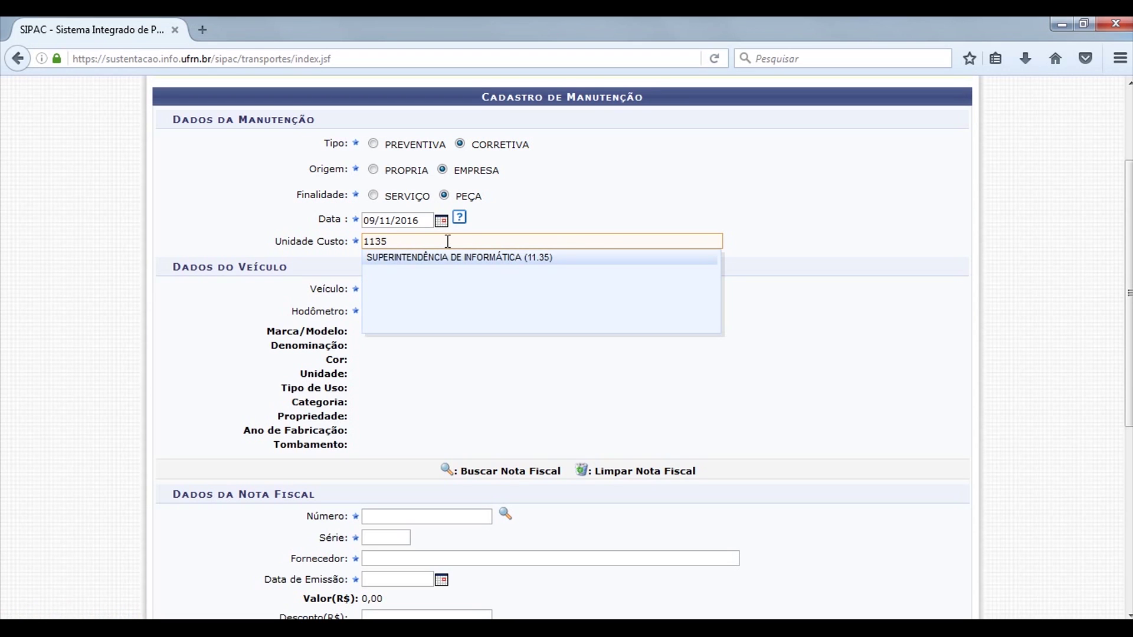
pyautogui.click(443, 258)
# Choose the Toyota Hilux SW4 with plate ABC-0011 as the maintenance vehicle and set its Hodômetro to 35000
pyautogui.click(412, 288)
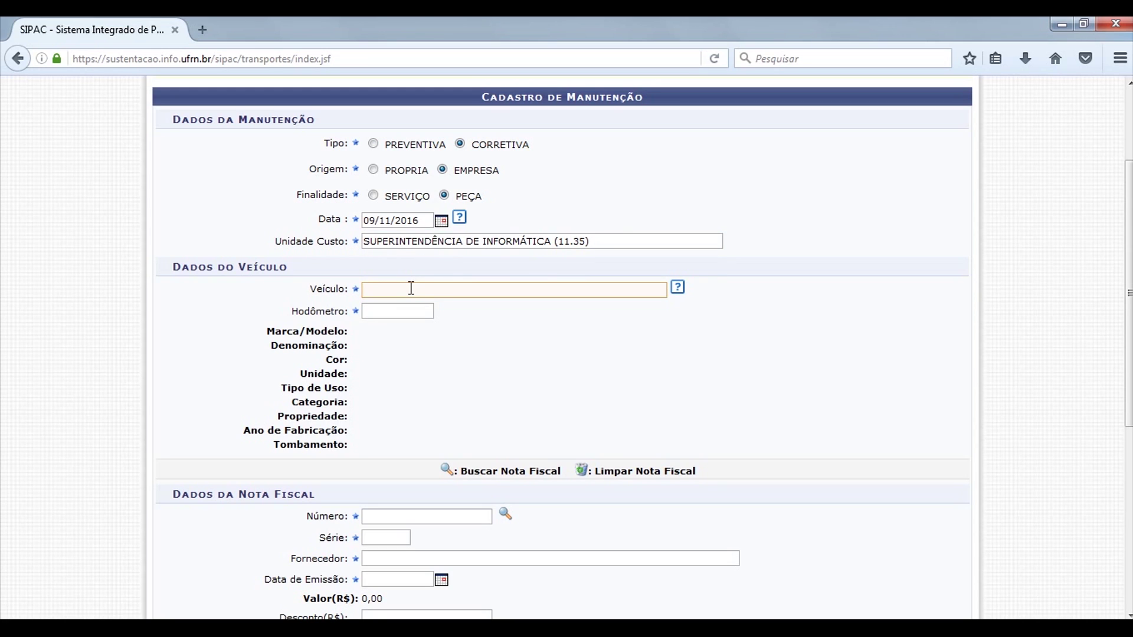
pyautogui.write('abc00')
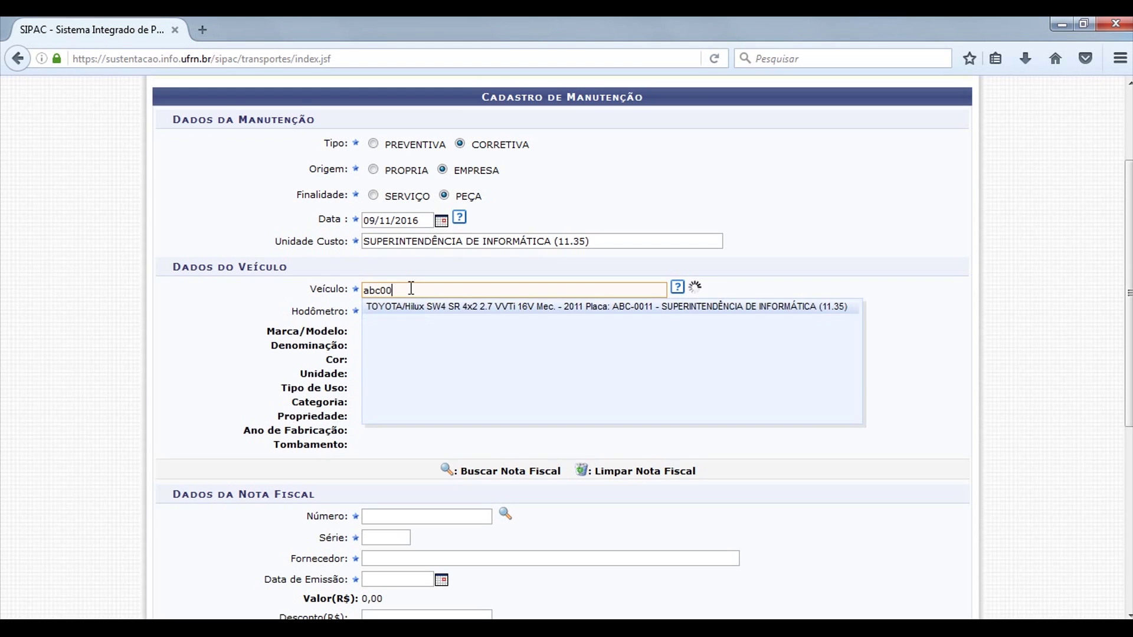
pyautogui.press('BackSpace')
pyautogui.press('BackSpace')
pyautogui.click(453, 307)
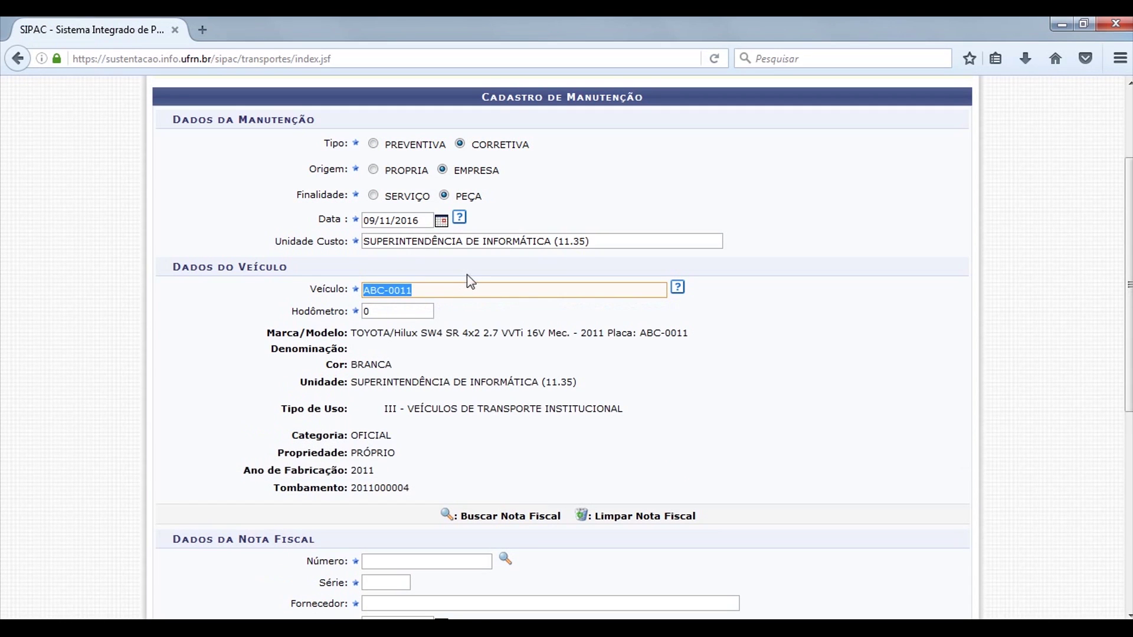
pyautogui.press('Tab')
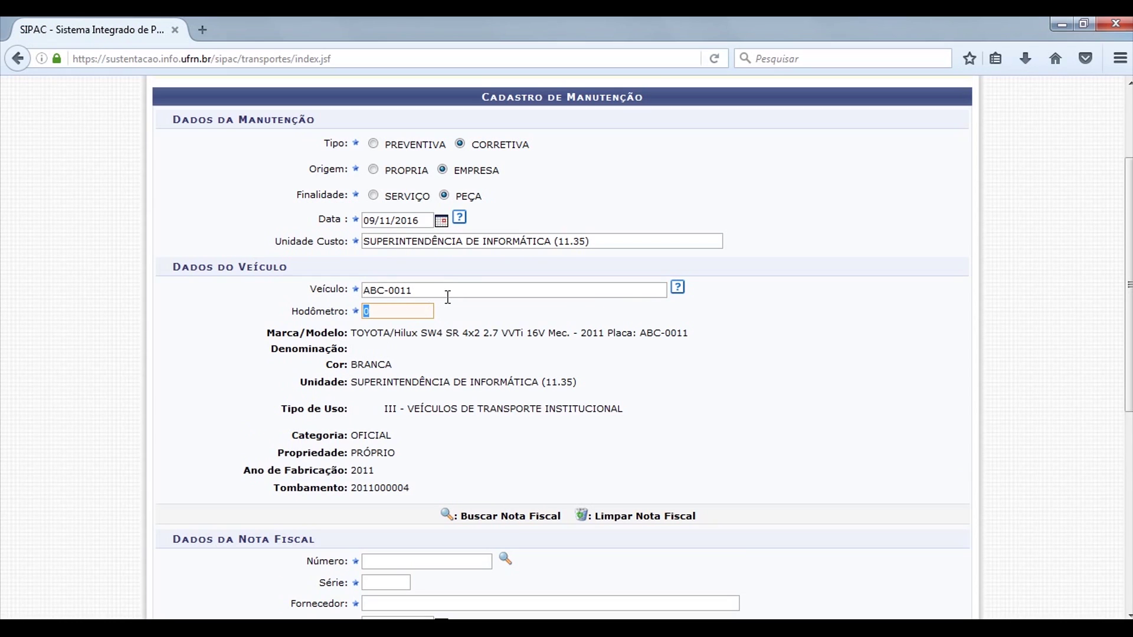
pyautogui.write('35000')
# Search the notas fiscais for Número 1, Série U, and use the one worth 1.640,00 for the maintenance
pyautogui.scroll(-3, 620, 320)
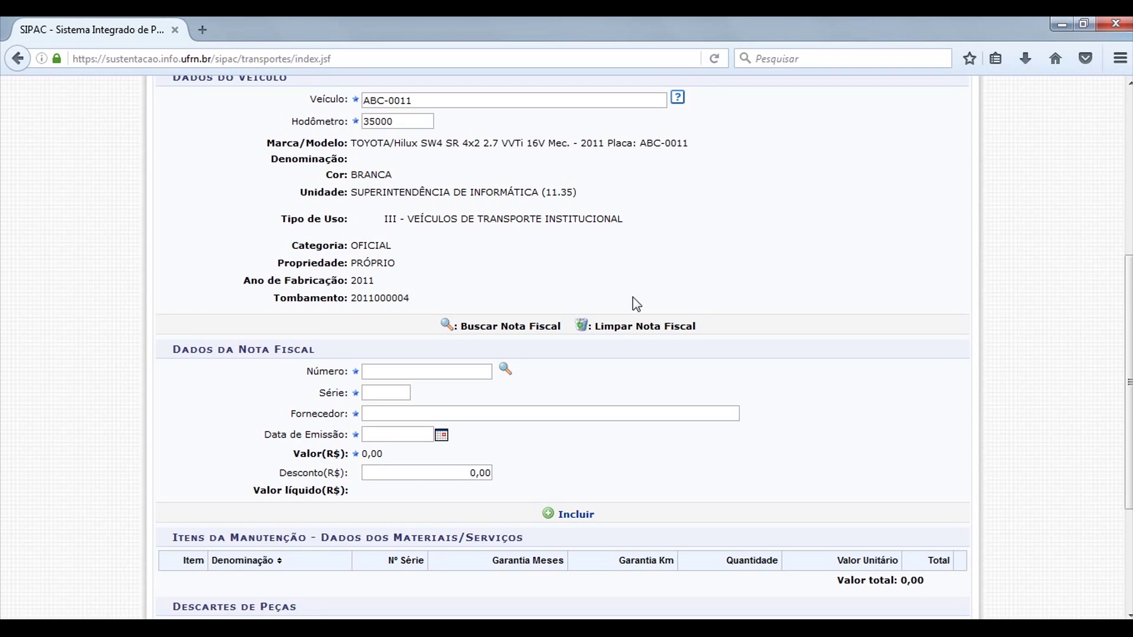
pyautogui.scroll(-2, 652, 256)
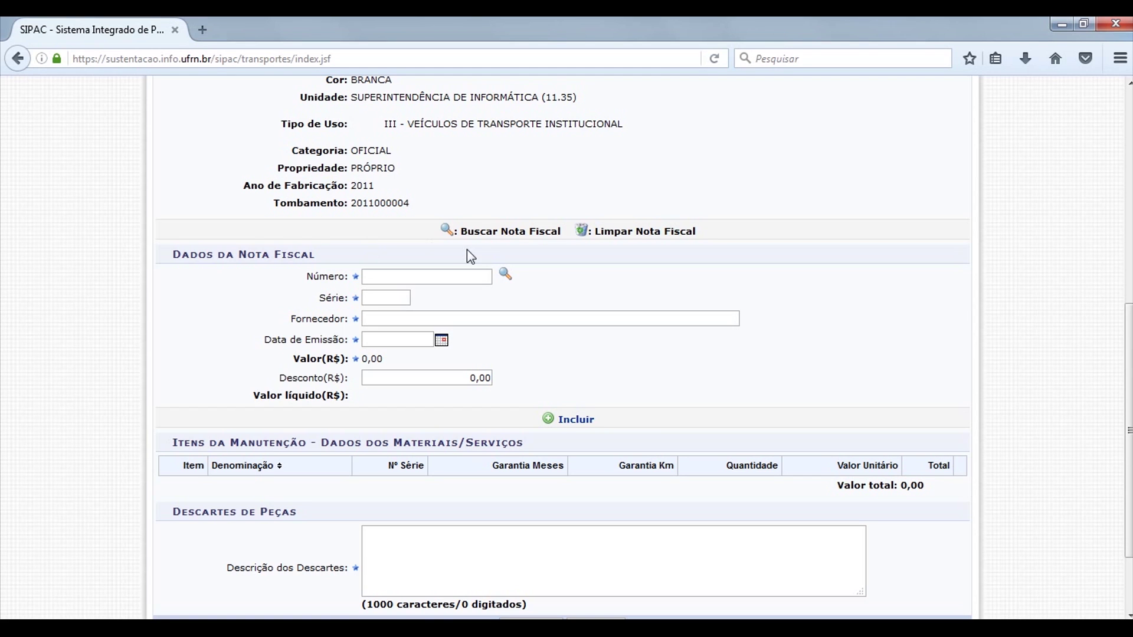
pyautogui.click(506, 276)
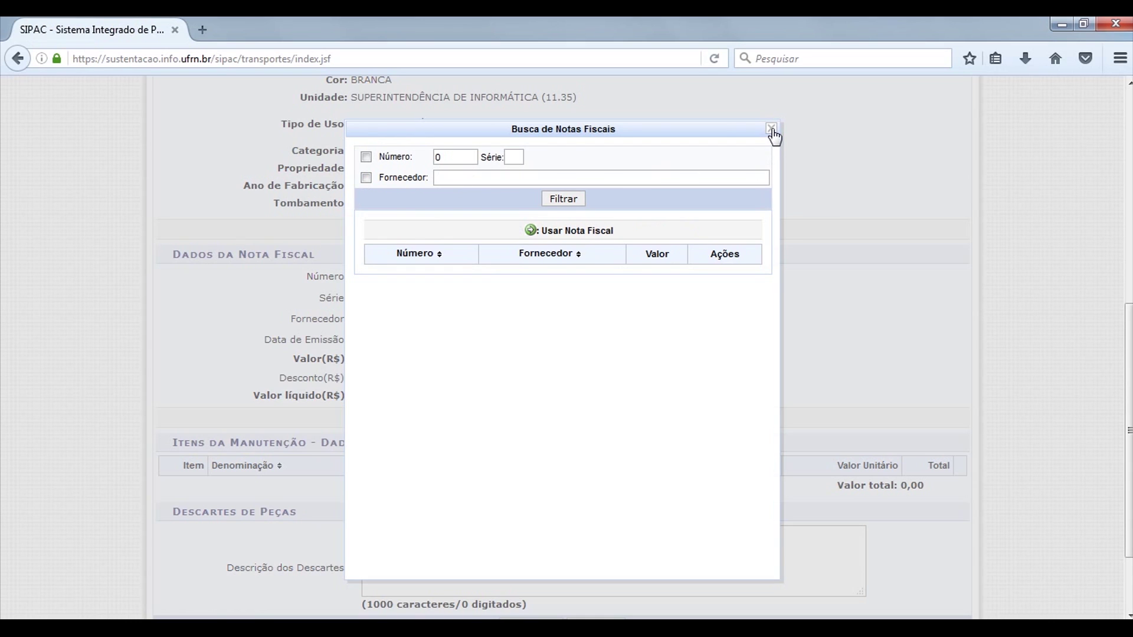
pyautogui.click(471, 156)
pyautogui.write('1')
pyautogui.click(513, 157)
pyautogui.write('U')
pyautogui.click(561, 201)
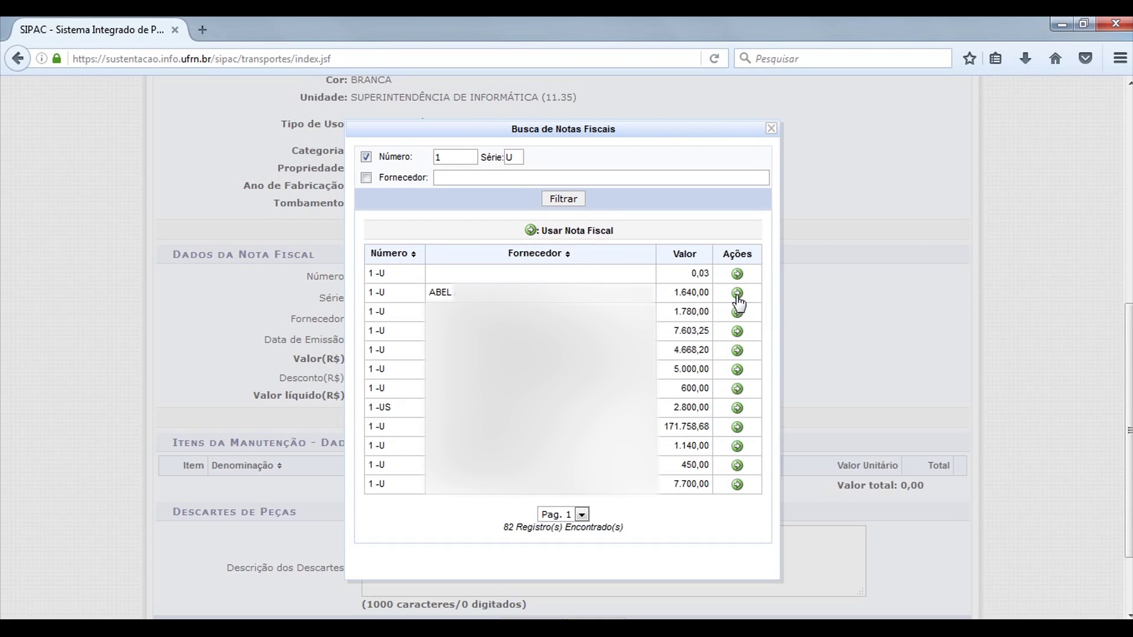
pyautogui.click(737, 293)
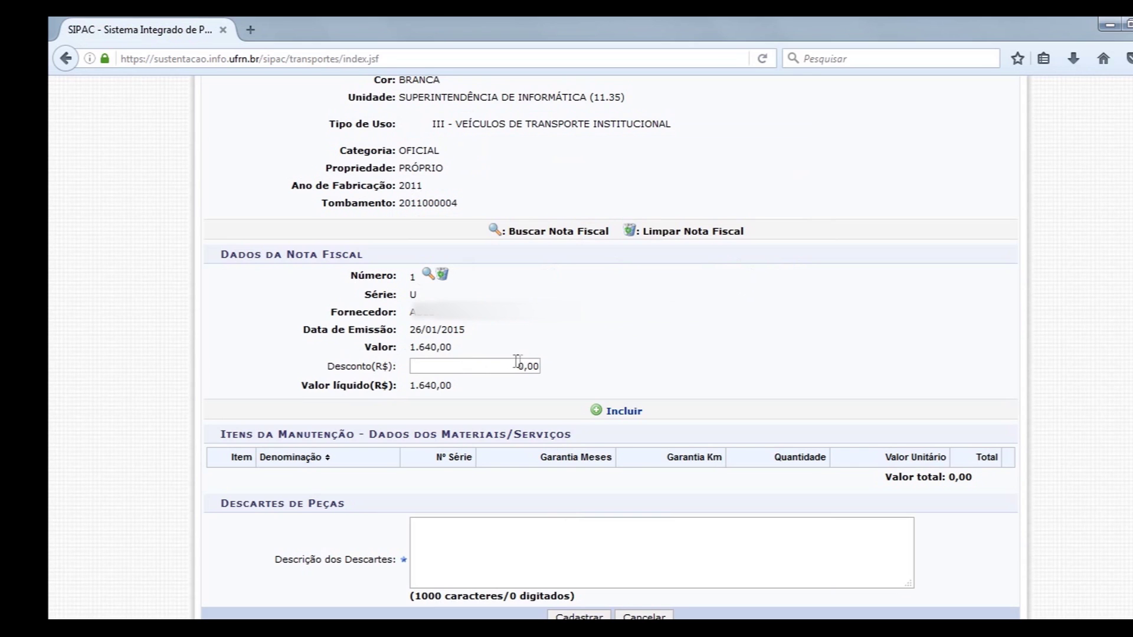
# Search the materials and services for PNEU and include the item PNEU in the maintenance
pyautogui.scroll(-3, 521, 361)
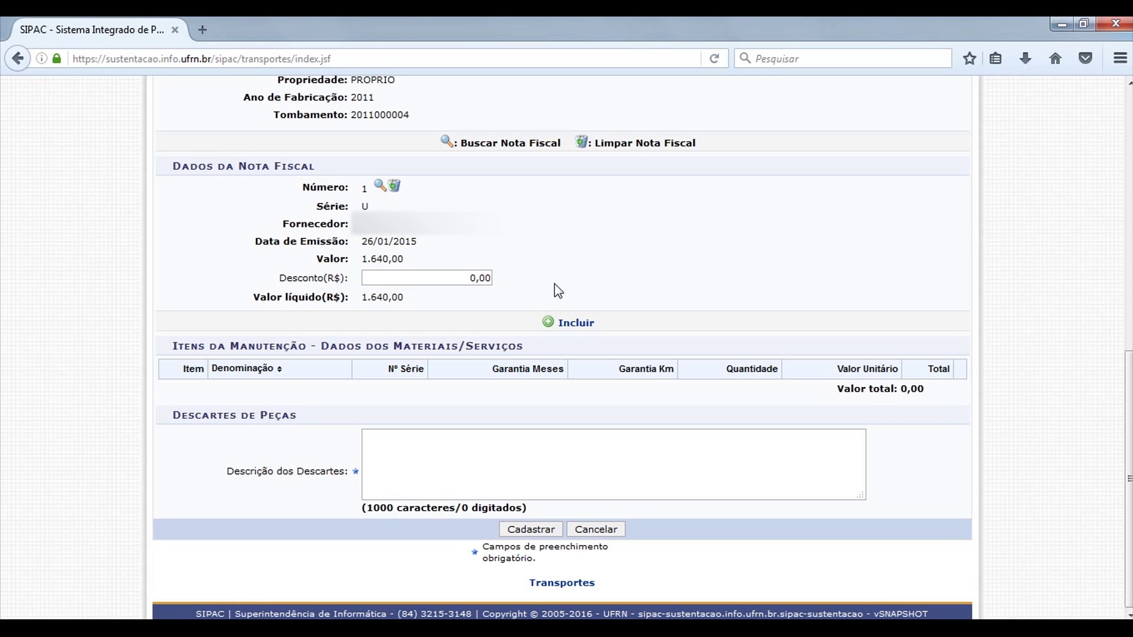
pyautogui.click(576, 322)
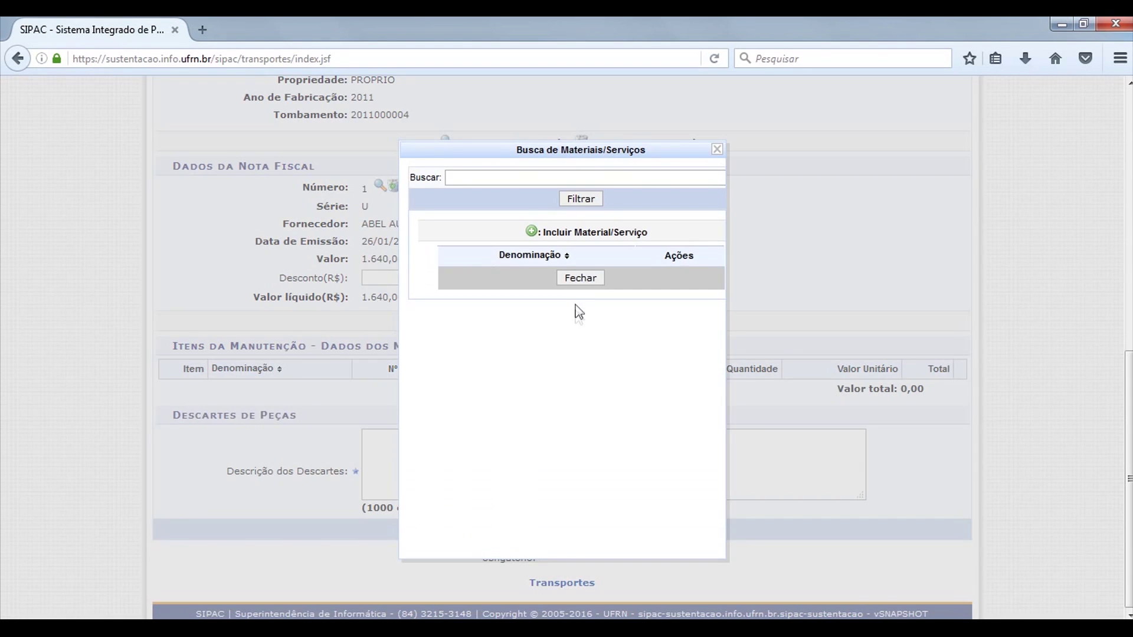
pyautogui.write('PONEU')
pyautogui.press('BackSpace')
pyautogui.press('BackSpace')
pyautogui.press('BackSpace')
pyautogui.press('BackSpace')
pyautogui.write('NEU')
pyautogui.press('Return')
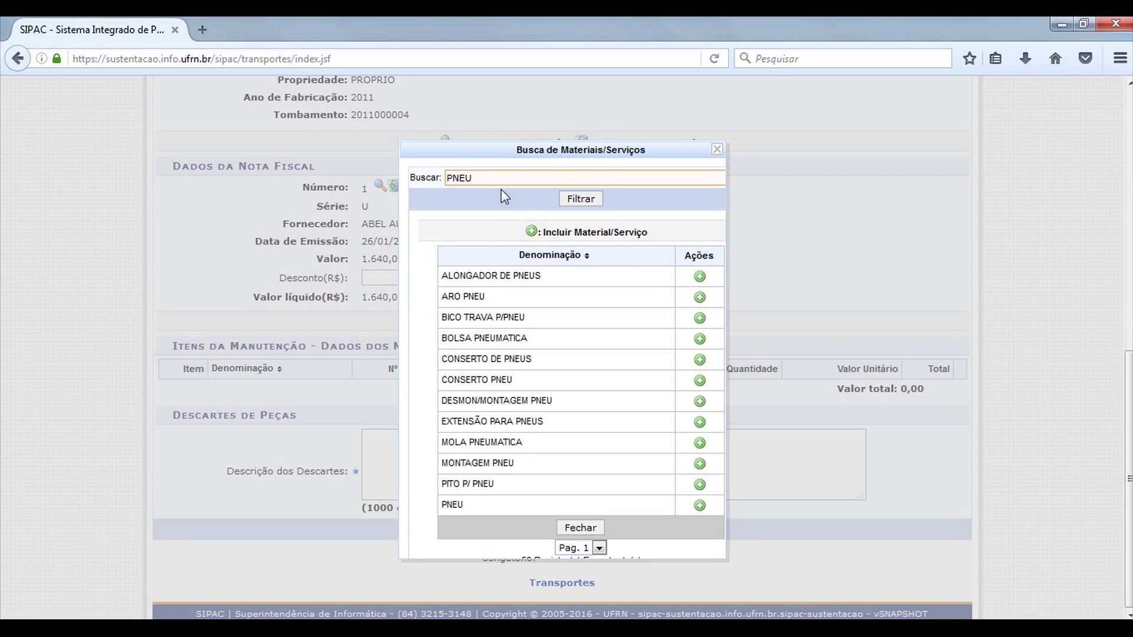
pyautogui.click(699, 505)
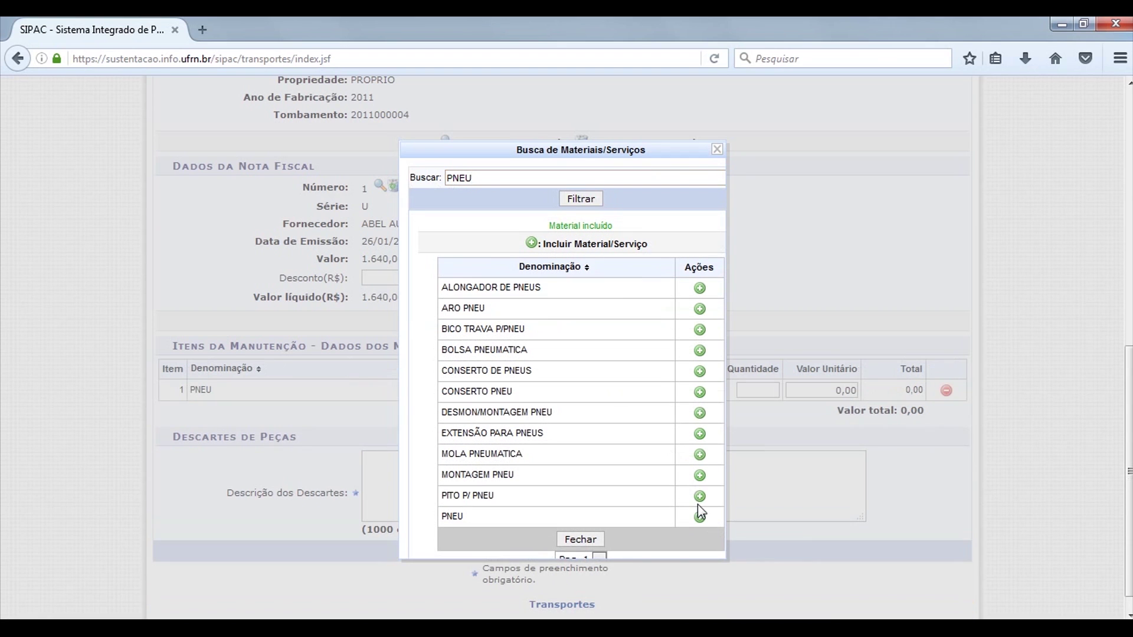
pyautogui.click(717, 149)
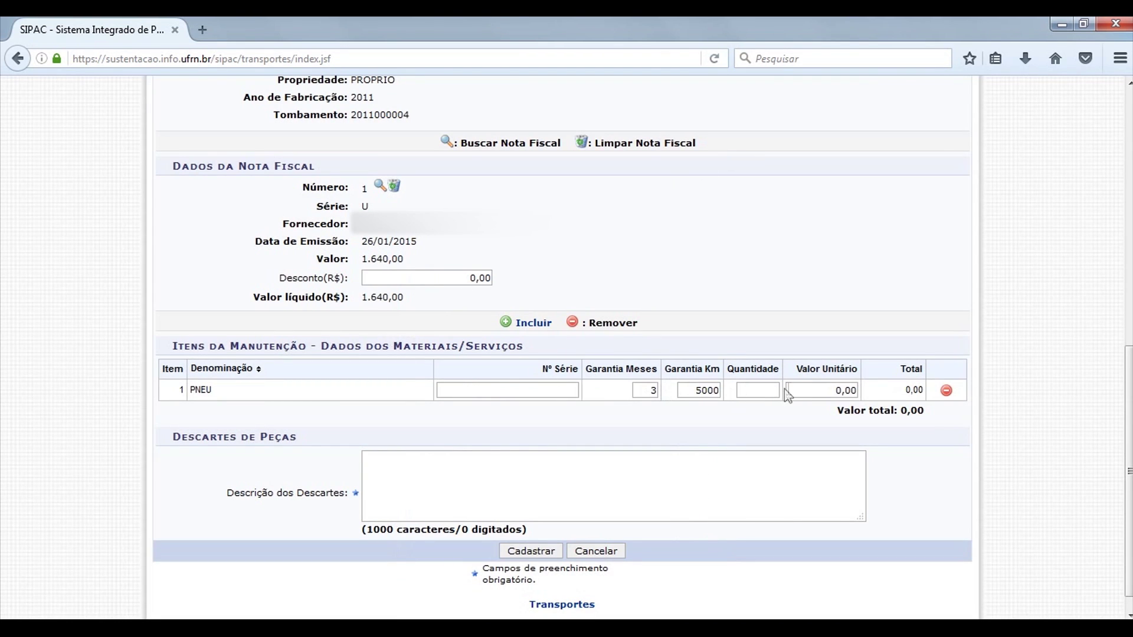
# Set the PNEU item's quantity to 4, unit value to 410,00 and warranty to 12 months and 50000 km
pyautogui.click(769, 391)
pyautogui.press('Tab')
pyautogui.write('410,00')
pyautogui.press('Tab')
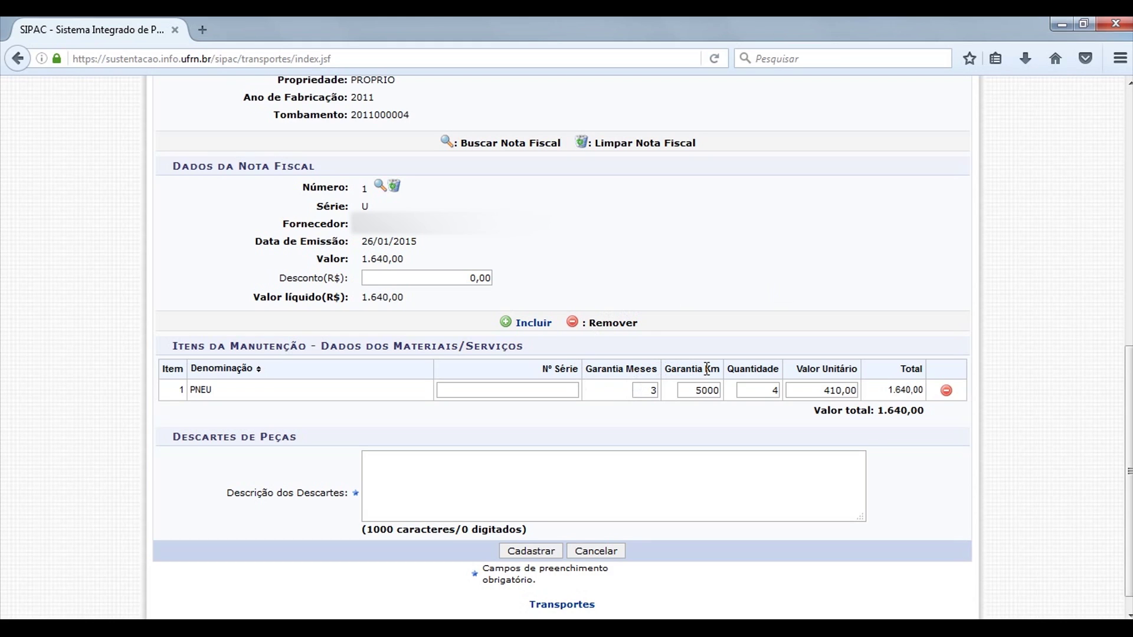
pyautogui.doubleClick(652, 390)
pyautogui.write('12')
pyautogui.doubleClick(704, 387)
pyautogui.write('50000')
# Fill in the parts disposal description as "Descrição dos descartes" and register the maintenance
pyautogui.click(414, 475)
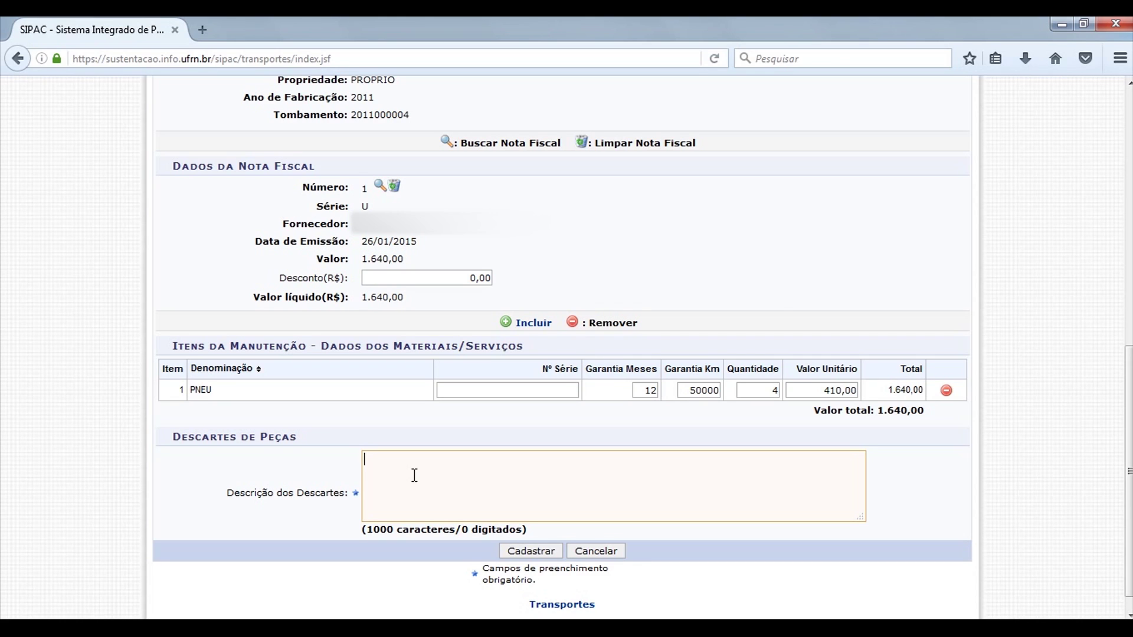
pyautogui.write('Descrição ')
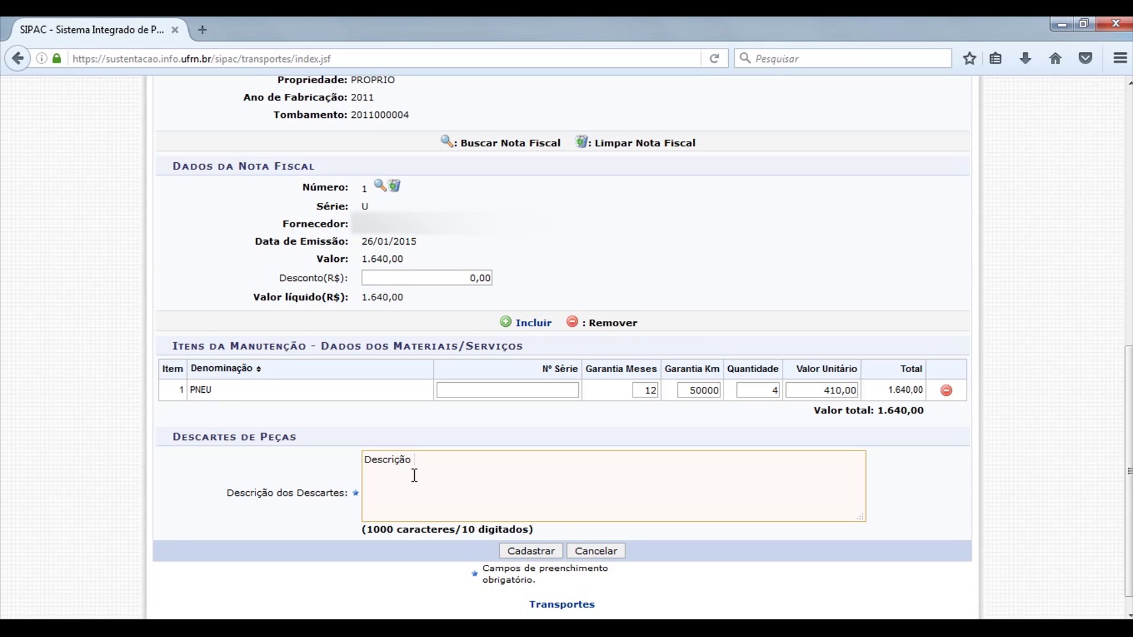
pyautogui.write('dos descartes')
pyautogui.click(546, 549)
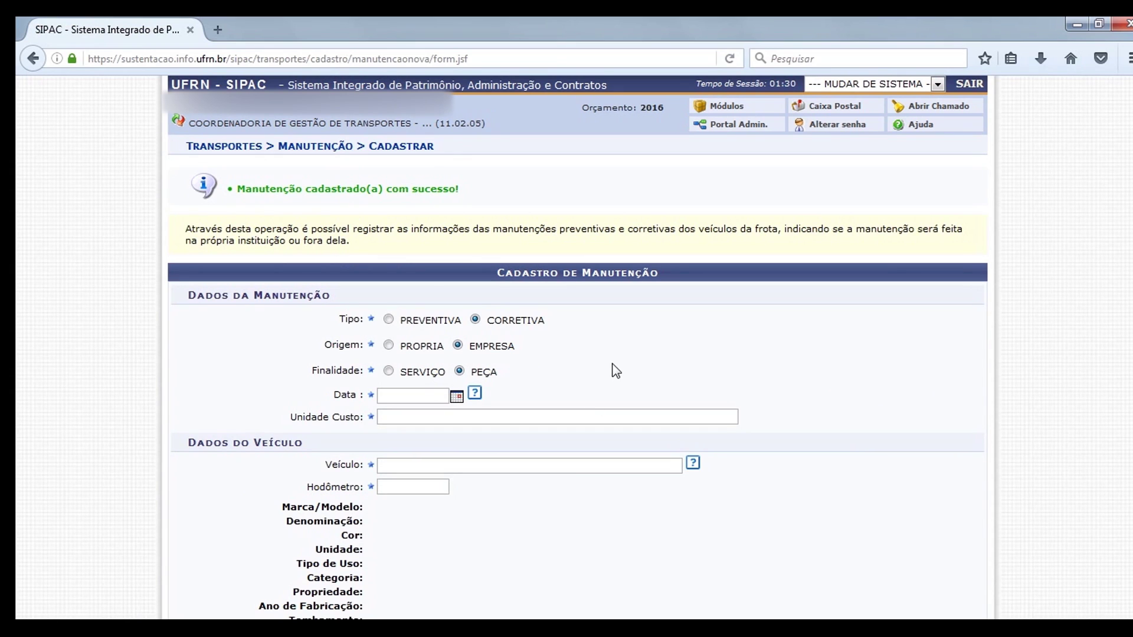
pyautogui.doubleClick(250, 187)
pyautogui.moveTo(249, 188); pyautogui.dragTo(507, 188)
pyautogui.click(508, 188)
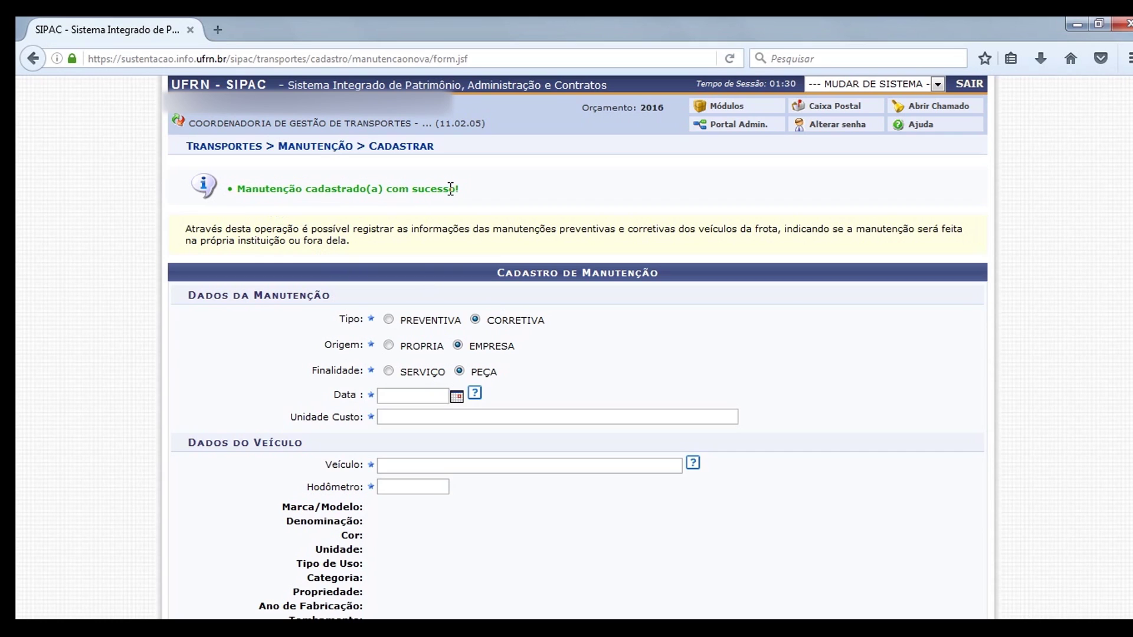
# Return to the Transportes module and examine the Item de Manutenção, Licenciamento and Multas functions
pyautogui.click(237, 149)
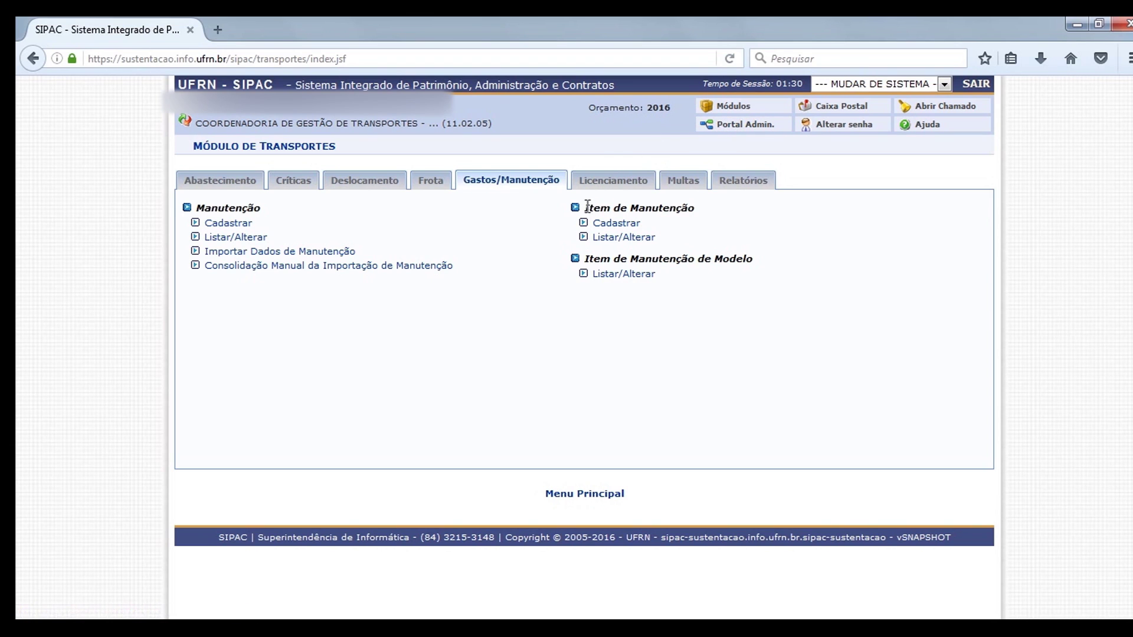
pyautogui.moveTo(588, 206); pyautogui.dragTo(694, 208)
pyautogui.click(676, 203)
pyautogui.click(628, 184)
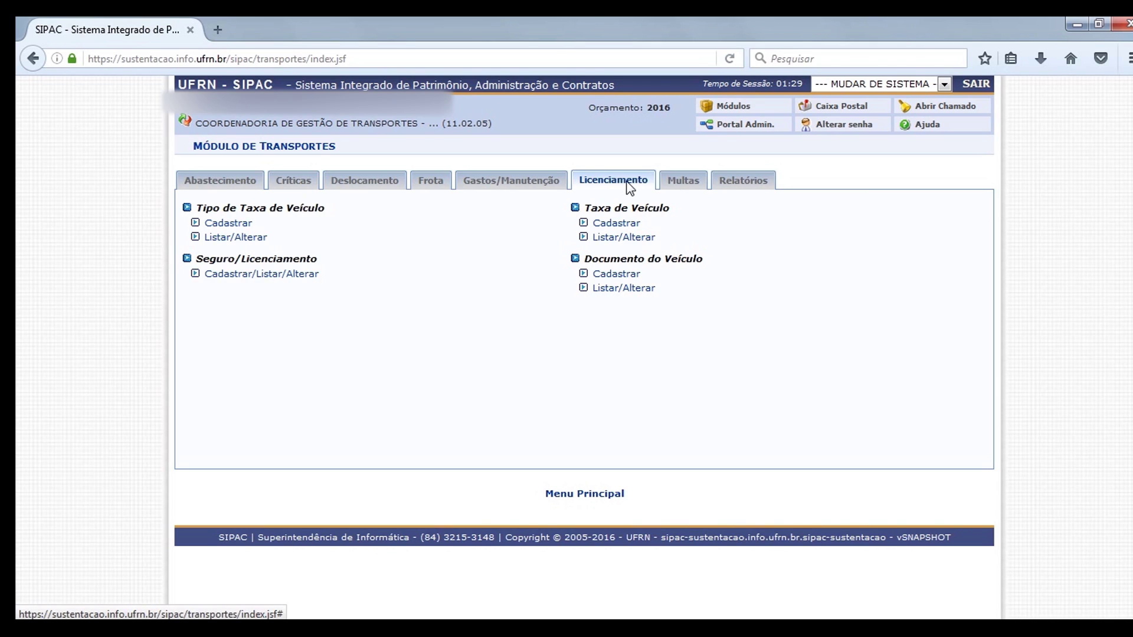
pyautogui.click(693, 181)
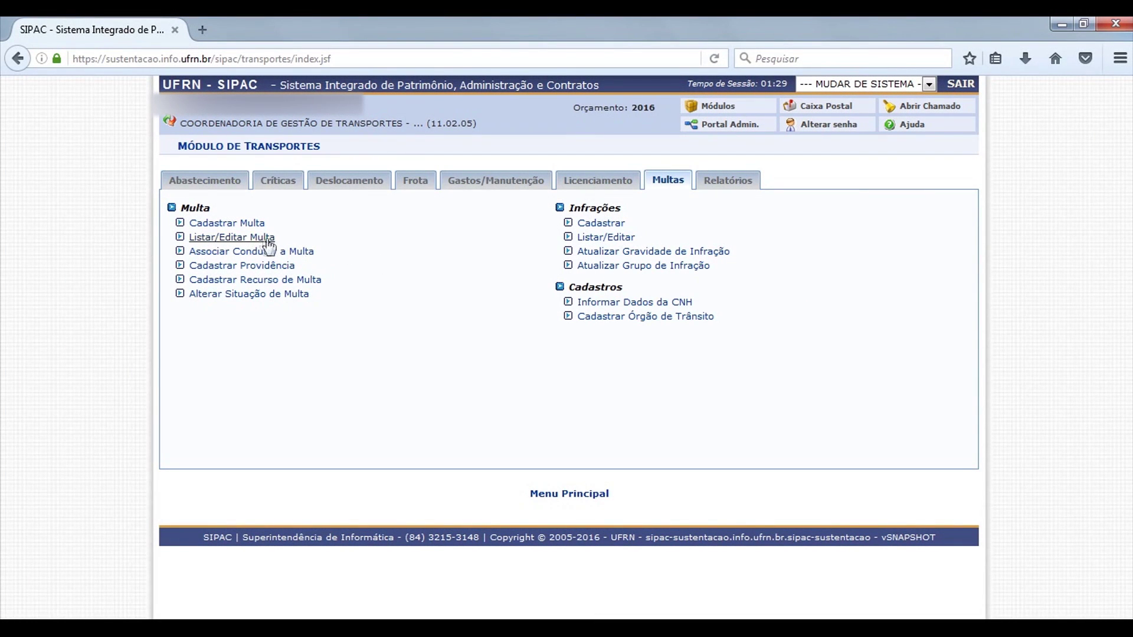
pyautogui.click(241, 223)
pyautogui.moveTo(298, 241); pyautogui.dragTo(195, 246)
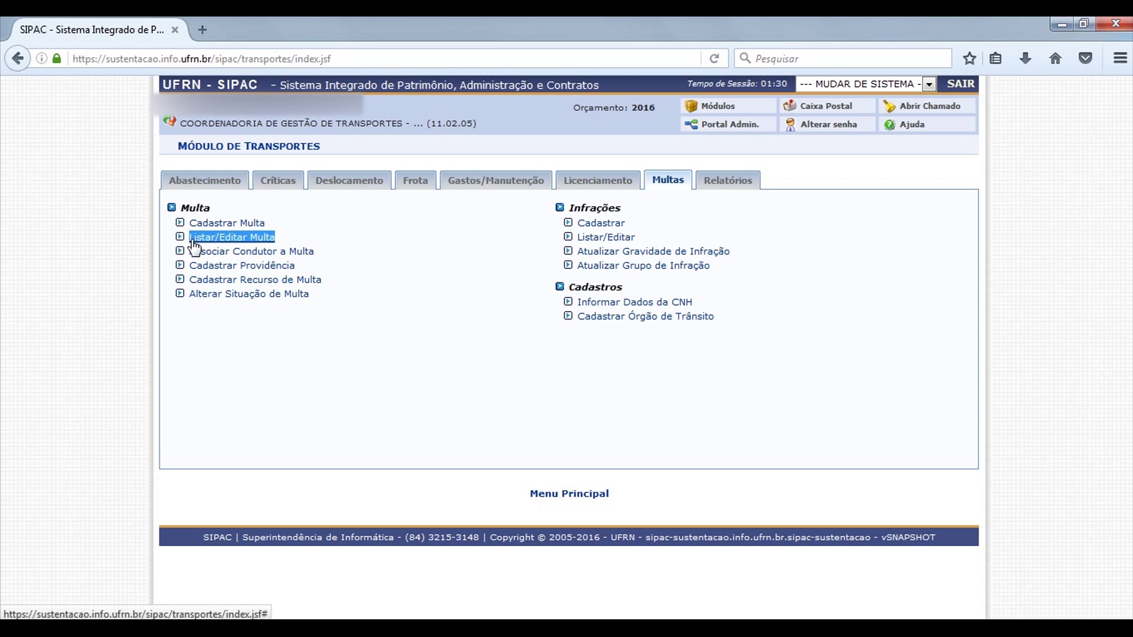
pyautogui.click(315, 232)
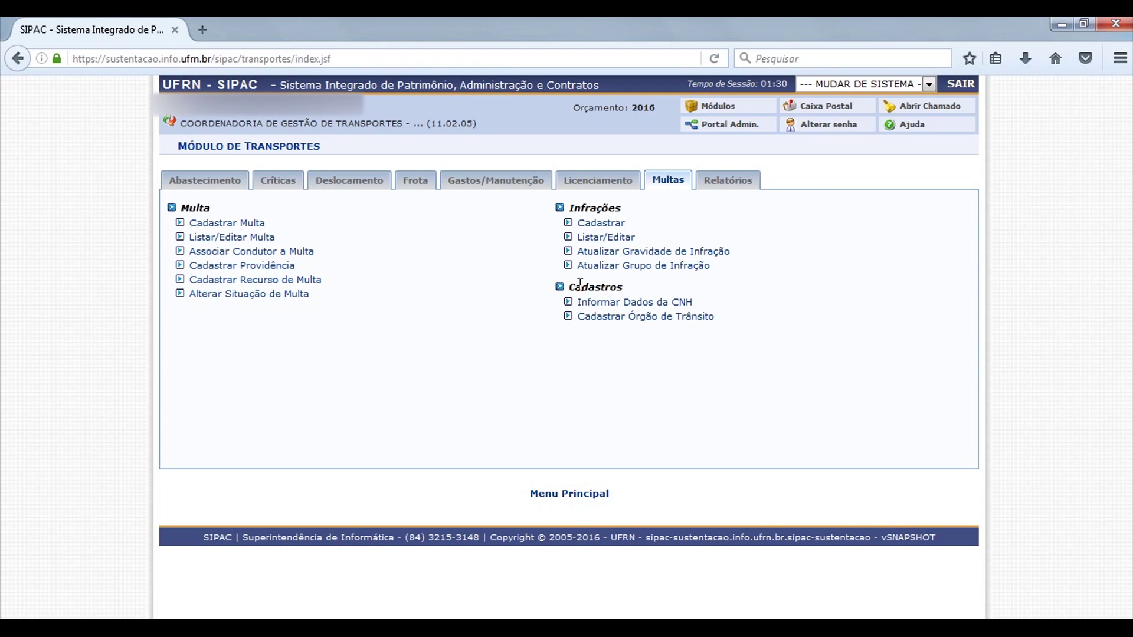
# Review the available Transportes reports and generate the Deslocamento Anual de Veículo report for 2016
pyautogui.click(725, 183)
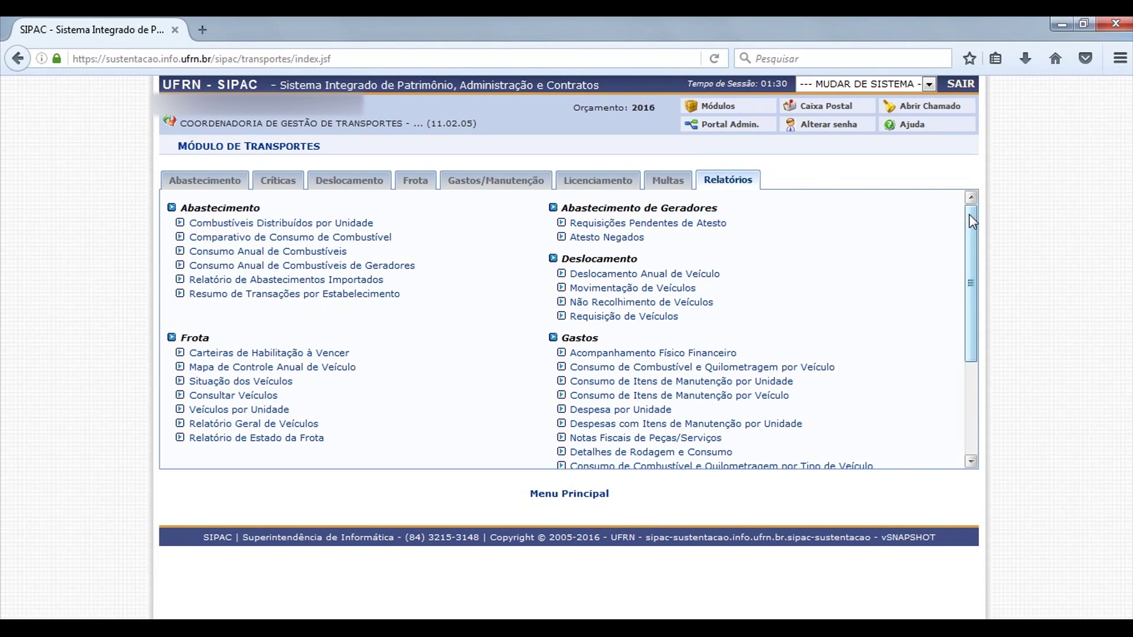
pyautogui.moveTo(969, 214)
pyautogui.mouseDown()
pyautogui.moveTo(969, 280)
pyautogui.moveTo(965, 194)
pyautogui.mouseUp()
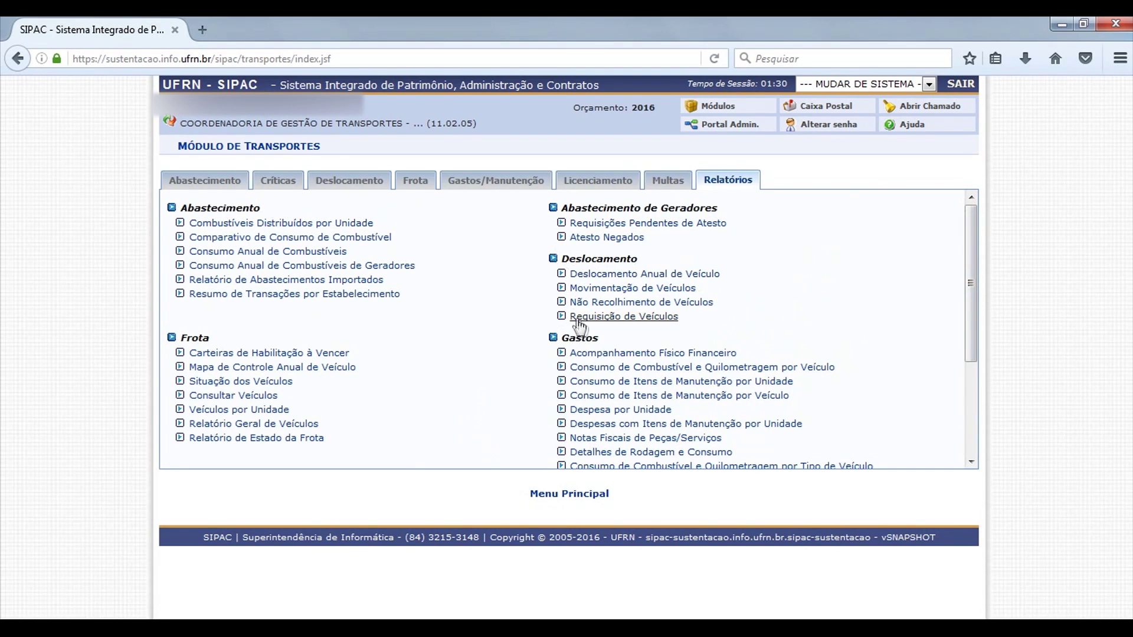
pyautogui.moveTo(971, 285); pyautogui.dragTo(973, 378)
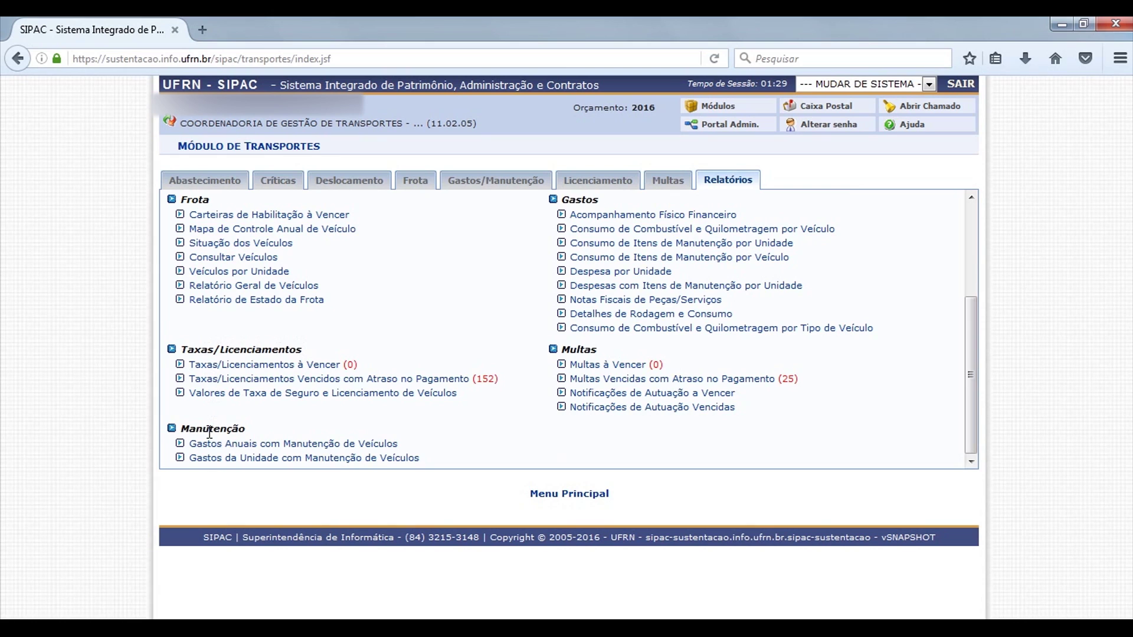
pyautogui.scroll(4, 490, 304)
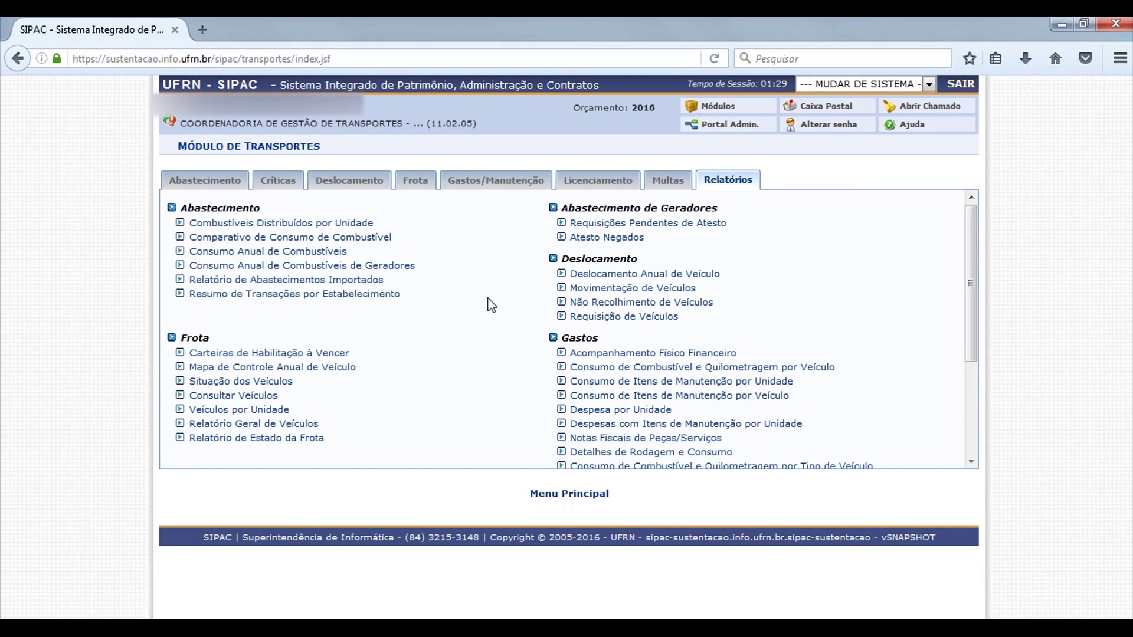
pyautogui.click(635, 275)
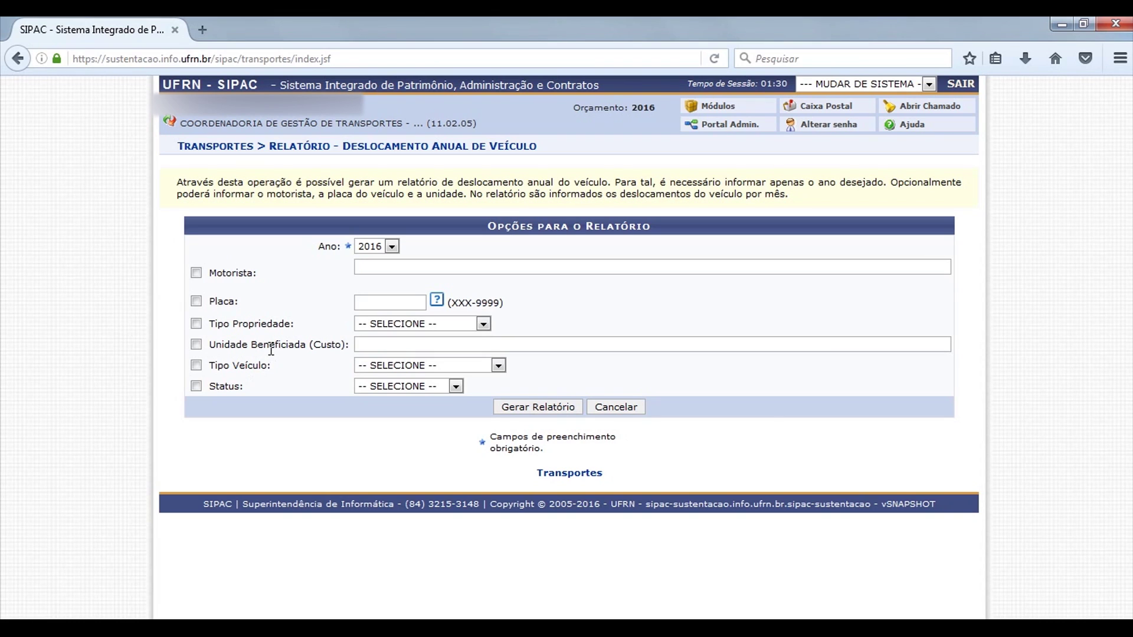
pyautogui.click(542, 407)
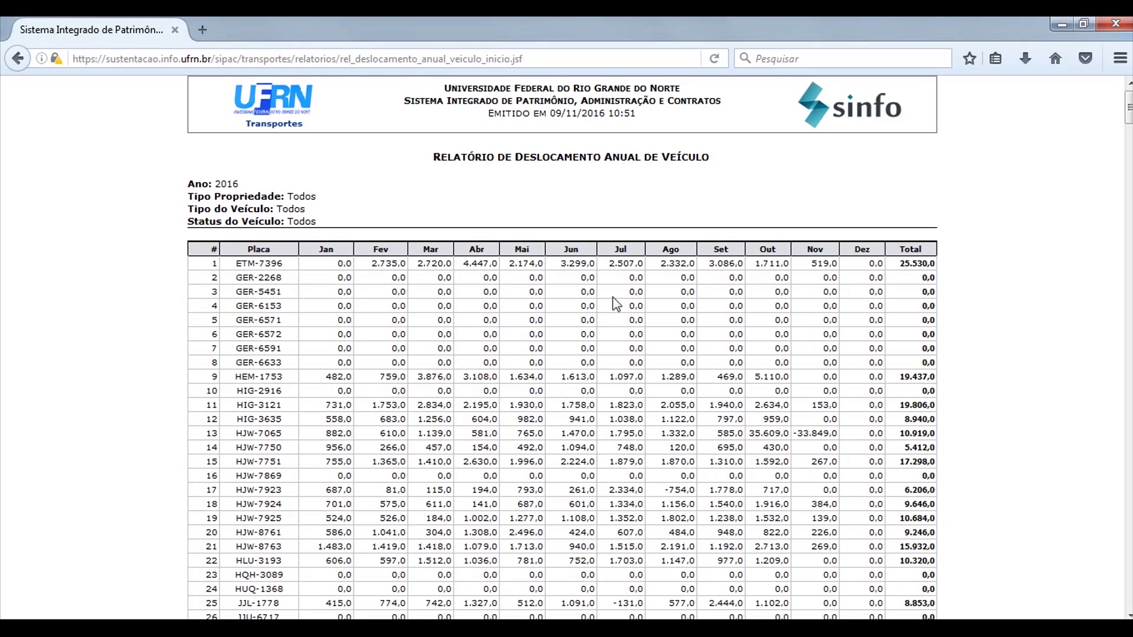
# Examine the 2016 Deslocamento Anual de Veículo report, from the monthly rows per plate to the totals and the annual chart
pyautogui.moveTo(1128, 112); pyautogui.dragTo(1128, 118)
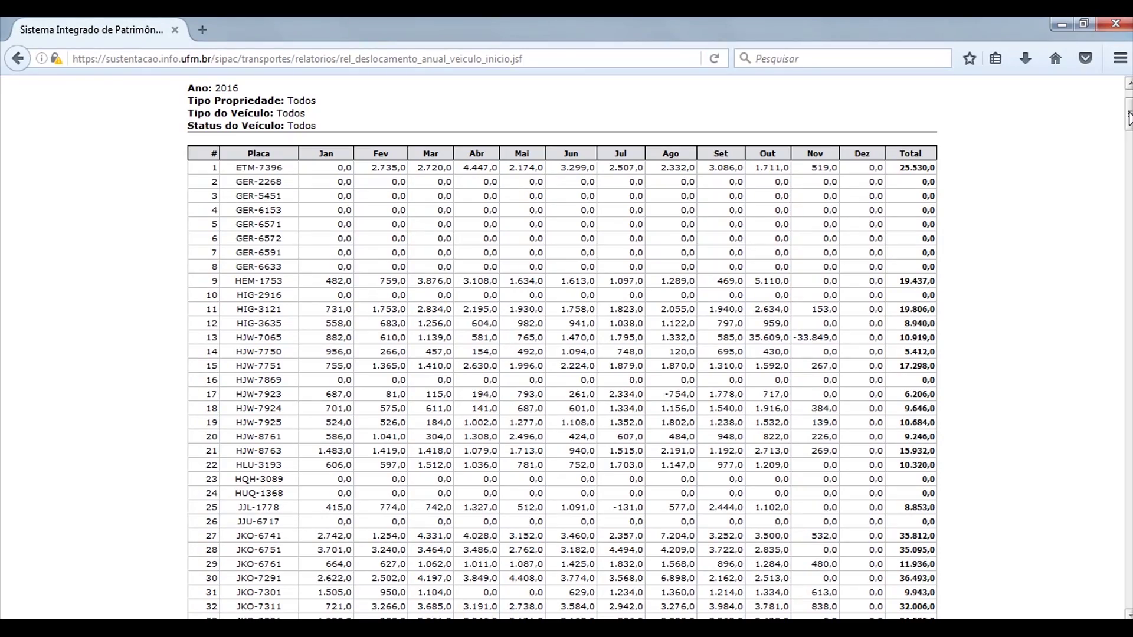
pyautogui.scroll(3, 1015, 133)
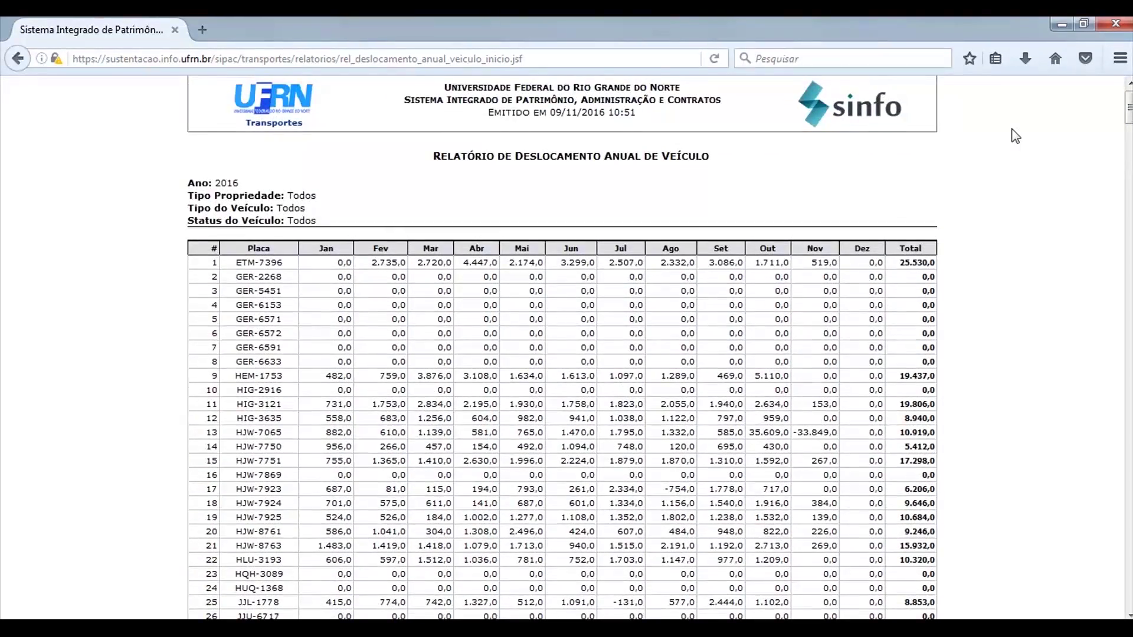
pyautogui.scroll(-3, 1015, 136)
pyautogui.moveTo(1127, 117); pyautogui.dragTo(1111, 591)
pyautogui.scroll(-3, 1112, 585)
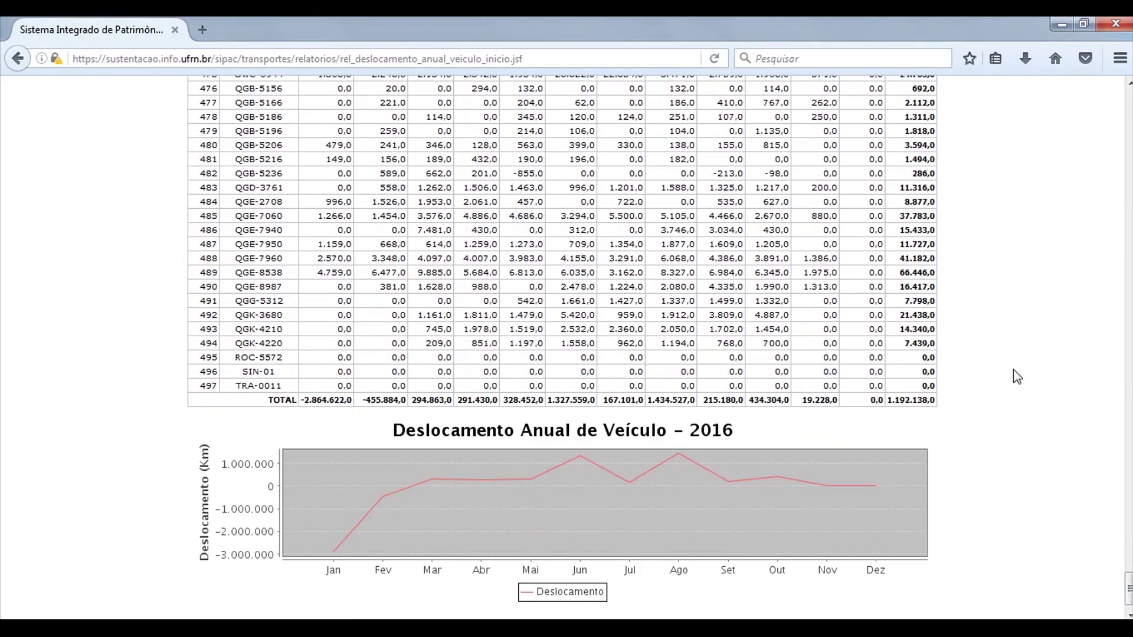
pyautogui.scroll(-1, 1014, 370)
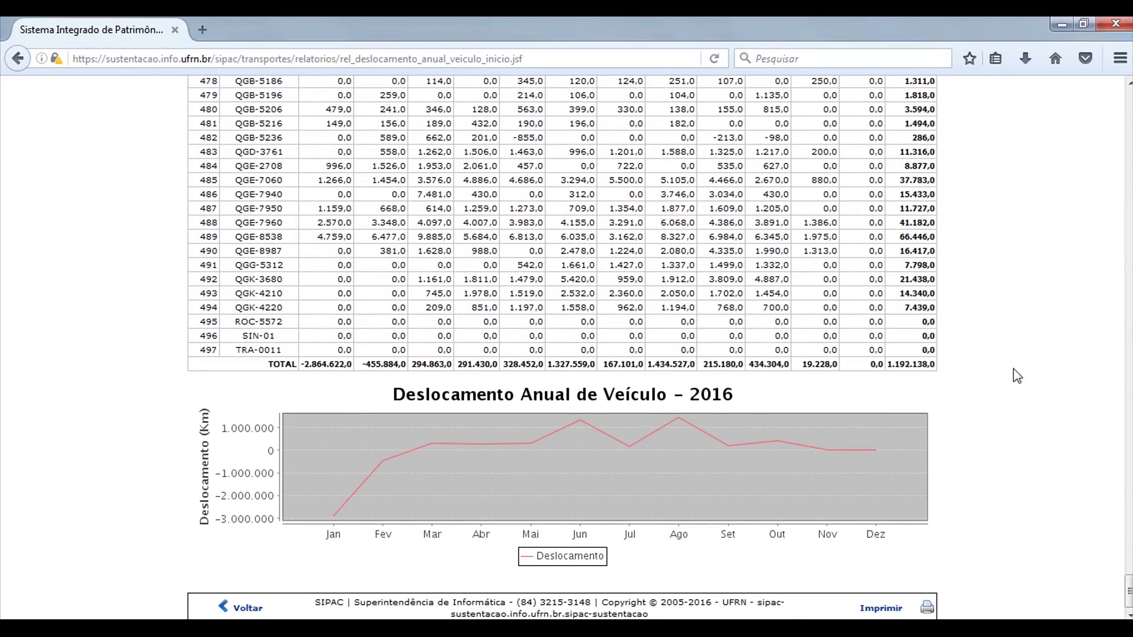
pyautogui.scroll(5, 960, 386)
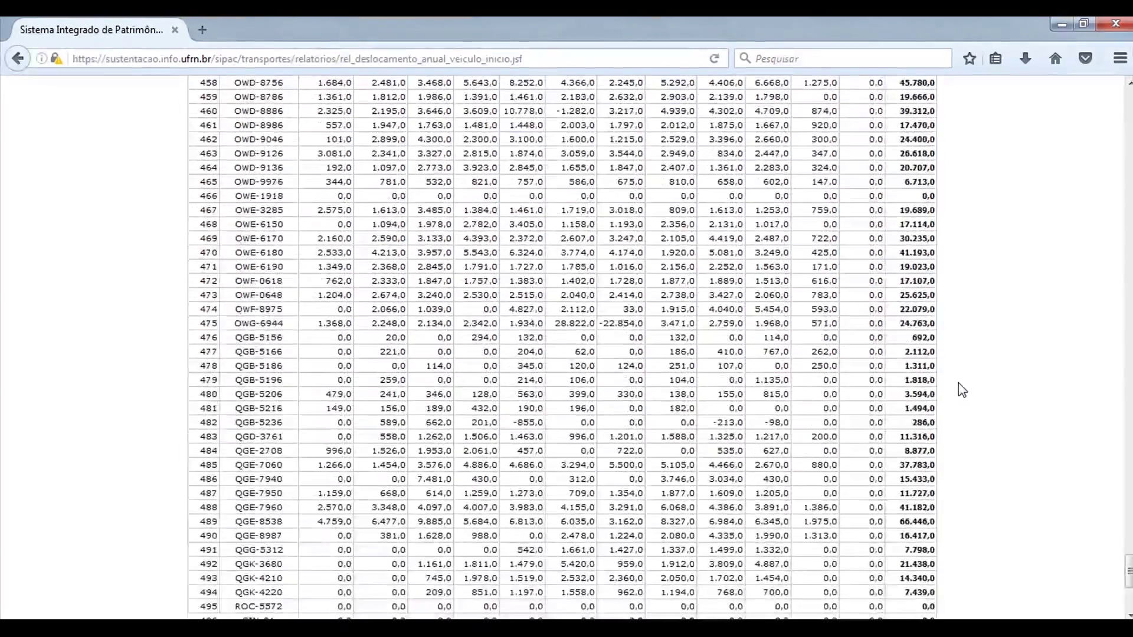
pyautogui.scroll(8, 962, 390)
pyautogui.scroll(8, 1114, 480)
pyautogui.moveTo(1110, 472); pyautogui.dragTo(1103, 91)
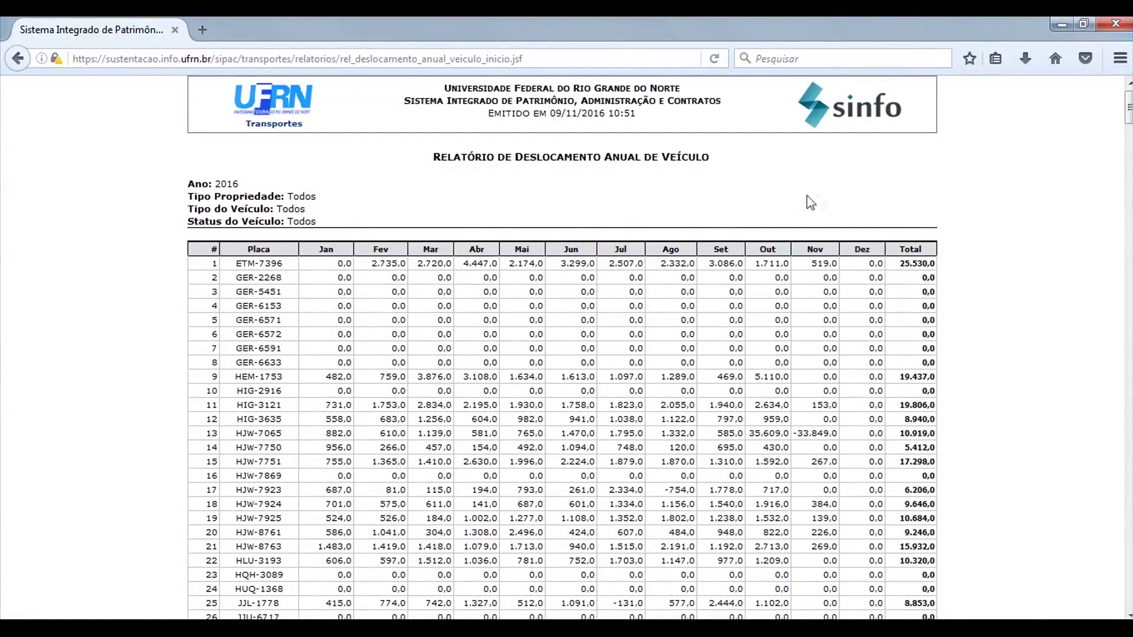
# Return to the Transportes reports and generate the Consumo Anual de Combustíveis report for the year 2016
pyautogui.click(19, 58)
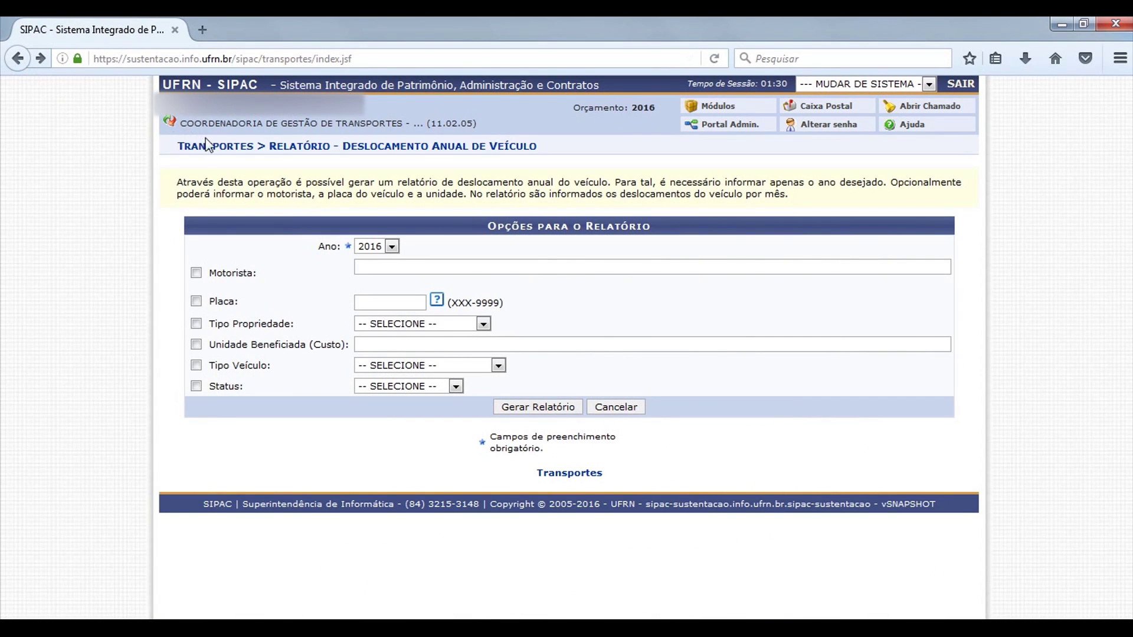
pyautogui.click(208, 146)
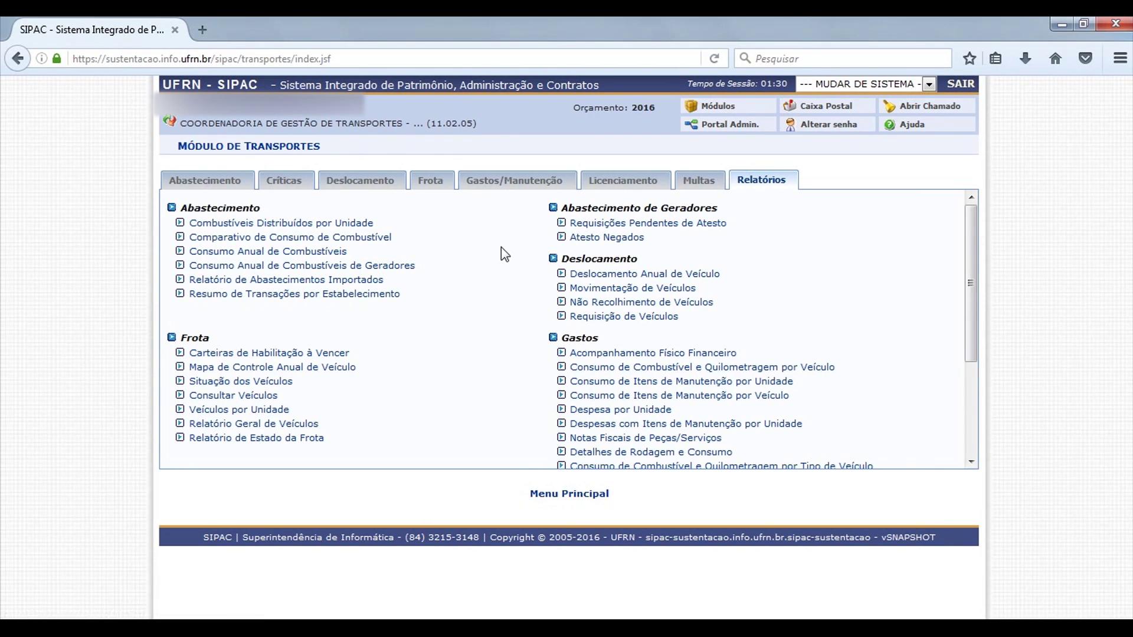
pyautogui.click(274, 255)
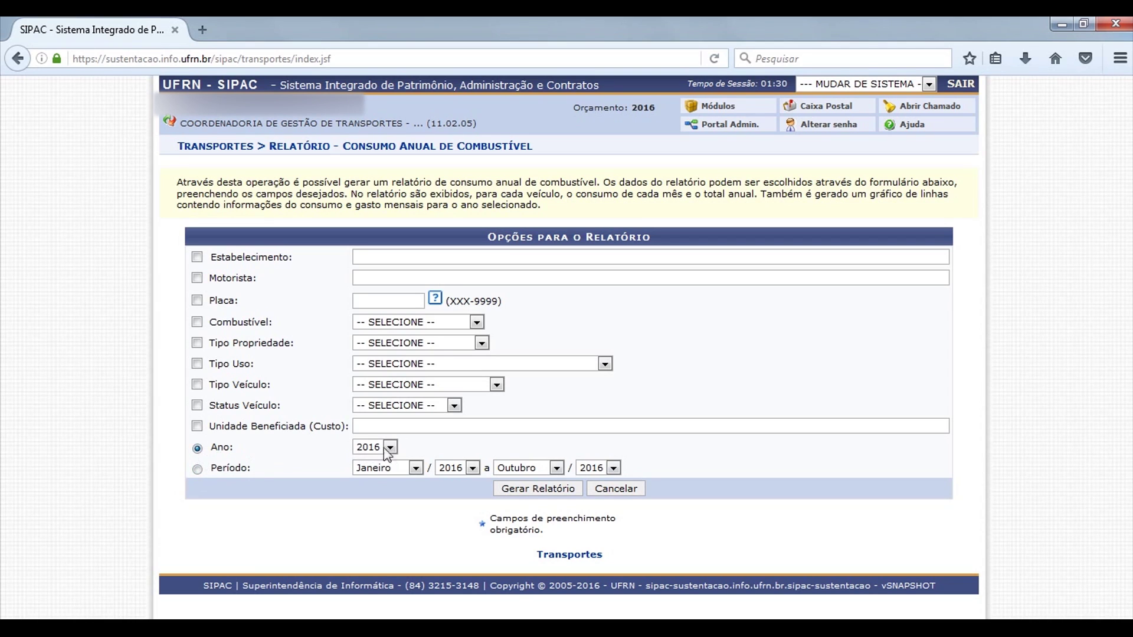
pyautogui.click(528, 489)
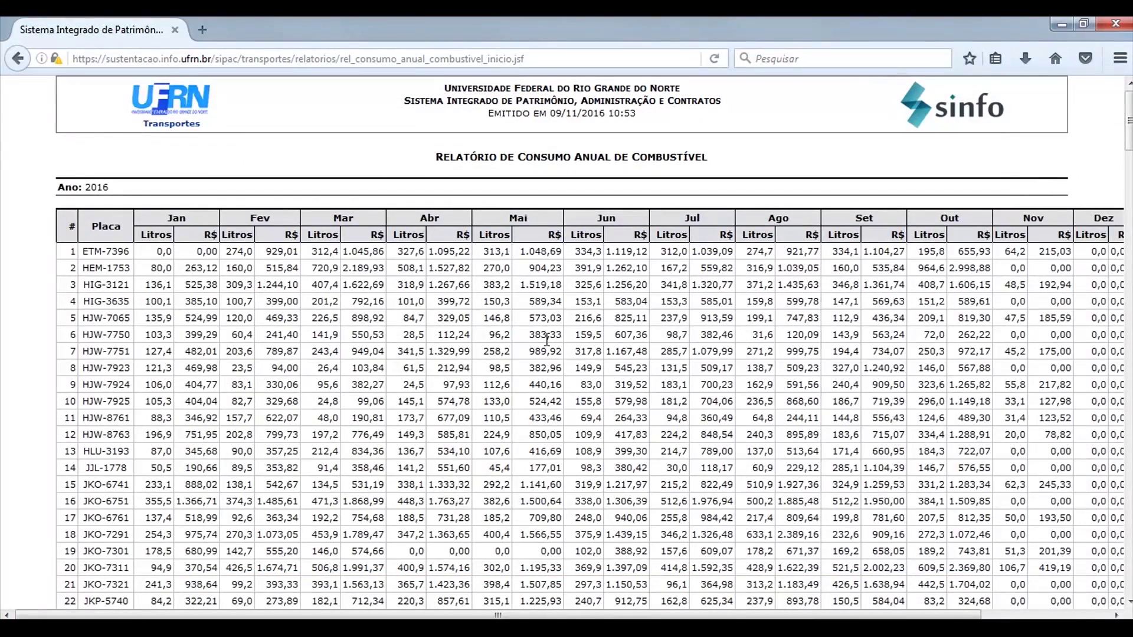
# Examine the annual fuel consumption report's monthly litres and costs per plate, its totals table and the consumption chart
pyautogui.hotkey('ctrl', '-')
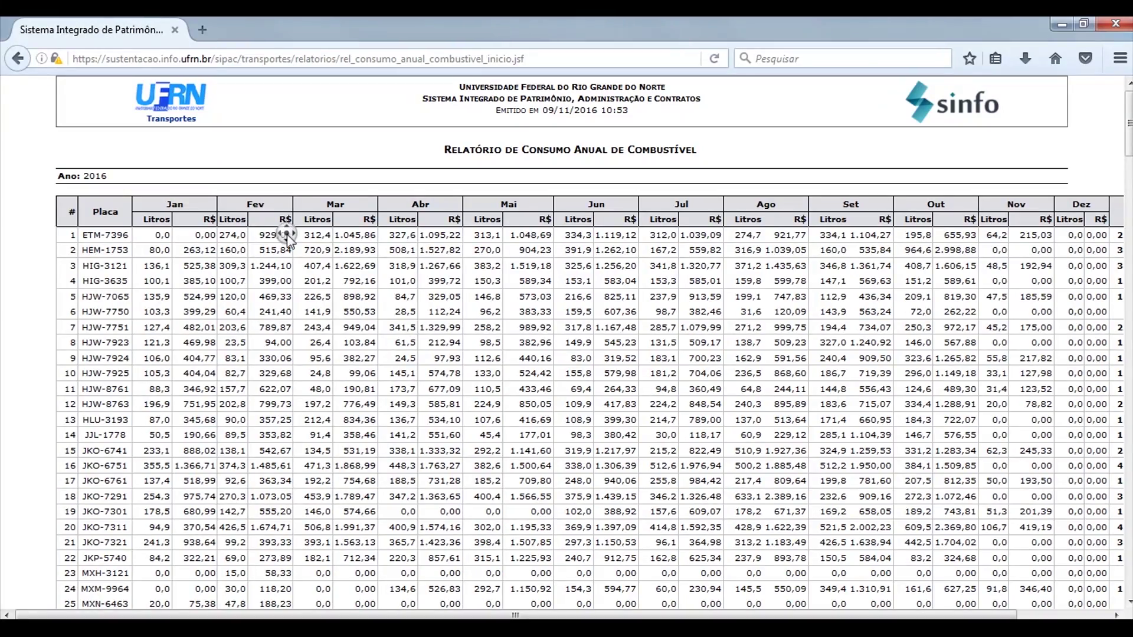
pyautogui.hscroll(3, 285, 231)
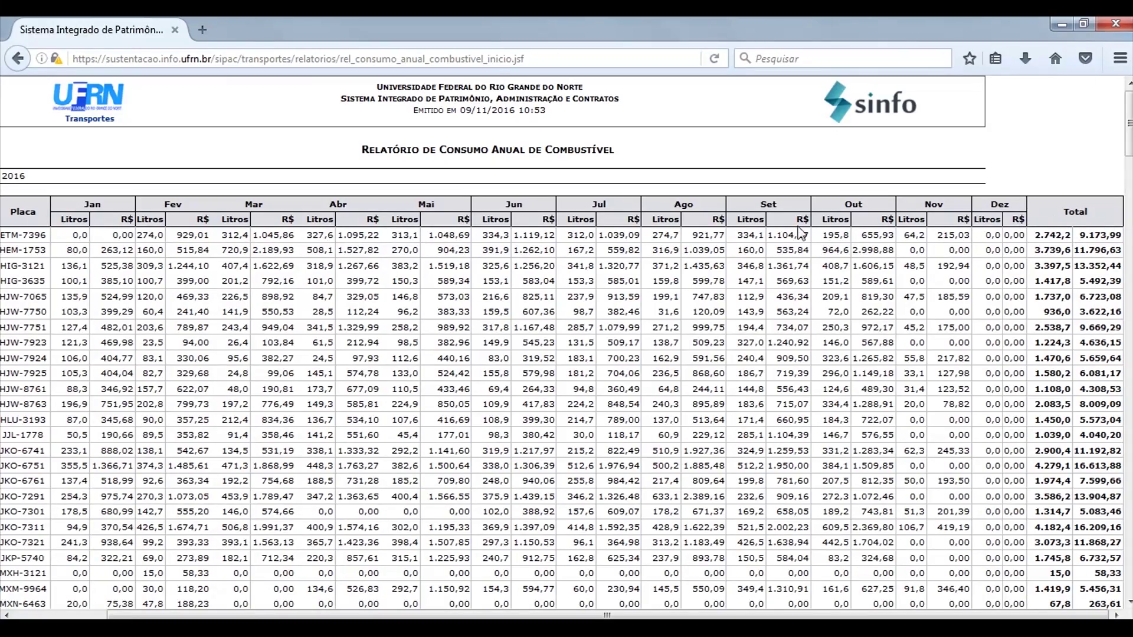
pyautogui.moveTo(538, 615); pyautogui.dragTo(455, 605)
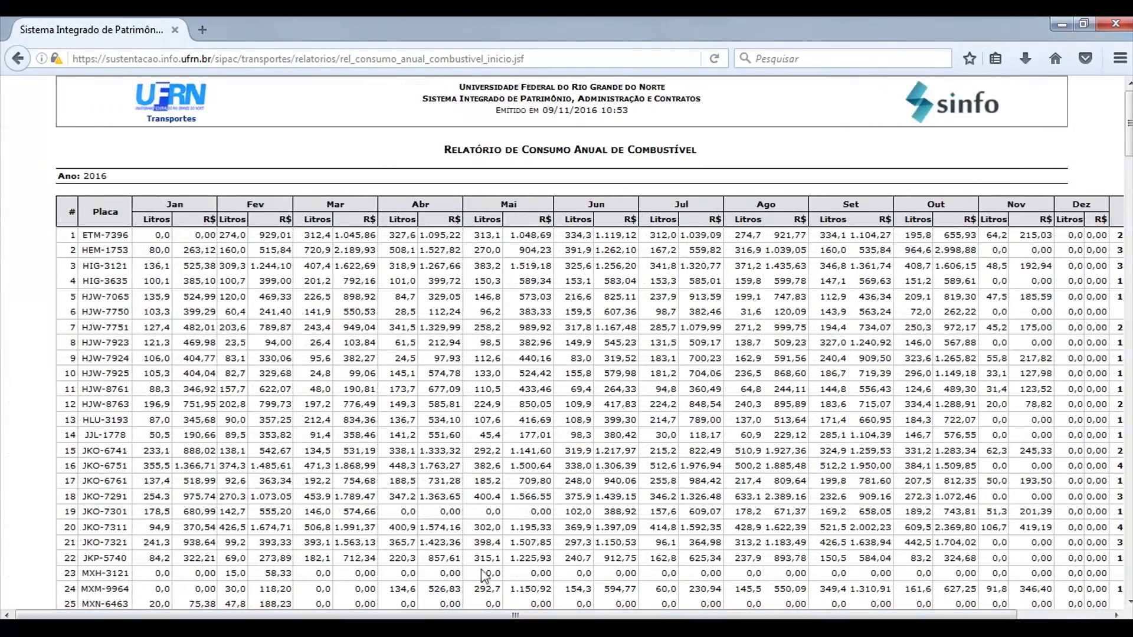
pyautogui.moveTo(1128, 125); pyautogui.dragTo(1120, 567)
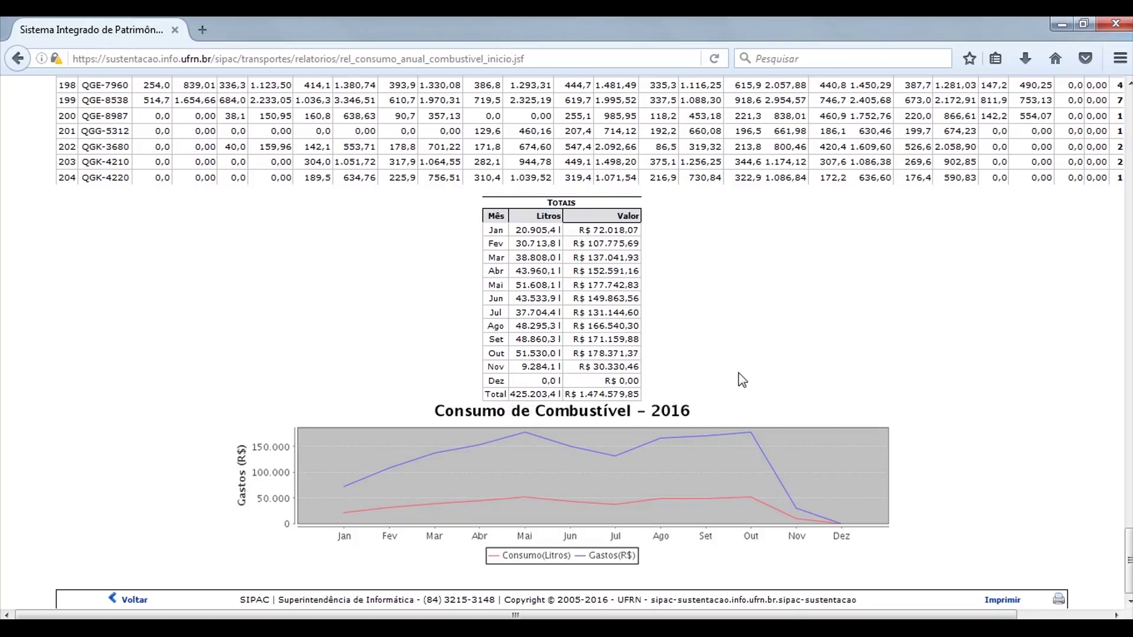
pyautogui.scroll(20, 738, 381)
pyautogui.scroll(20, 742, 379)
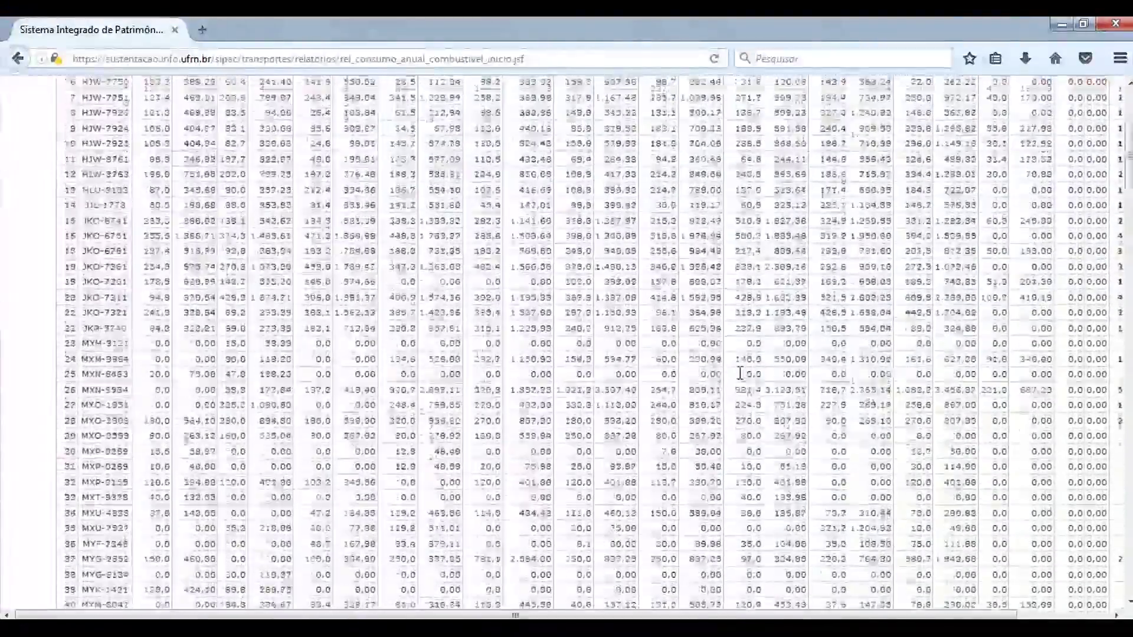